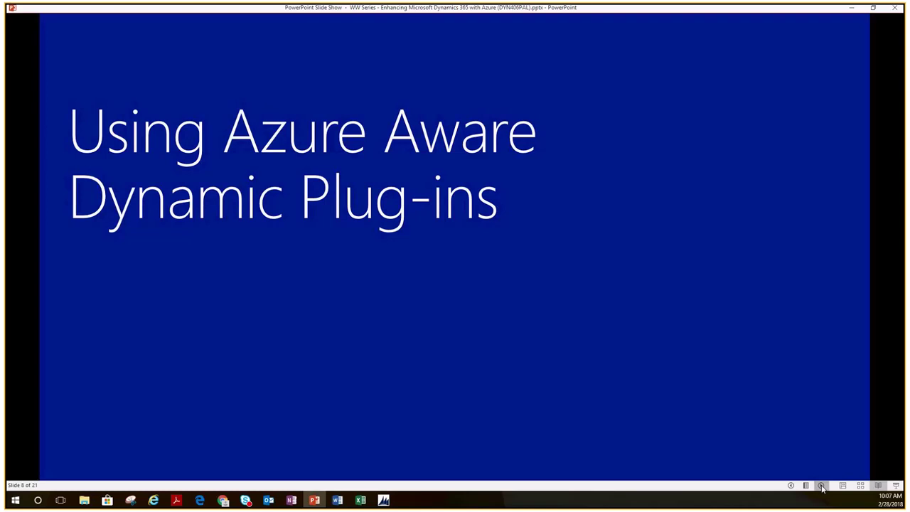
- Show the Azure Aware Plug-ins slide, switch to the Dynamics 365 contact in Chrome, and save its Annual Income as 100000
key(Right)
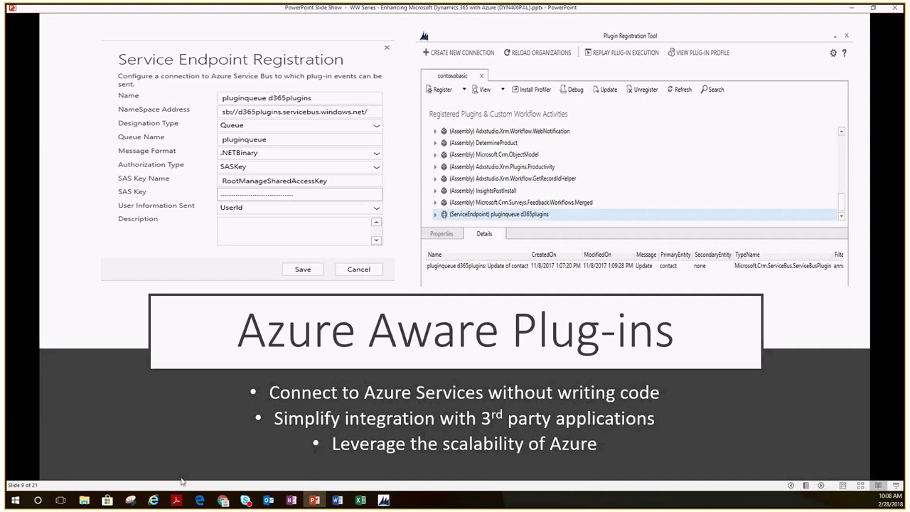
click(222, 501)
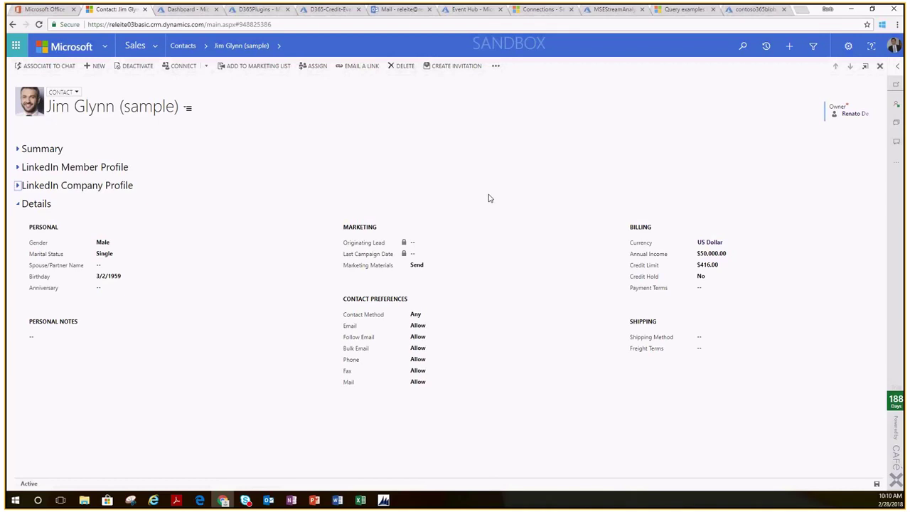
click(738, 256)
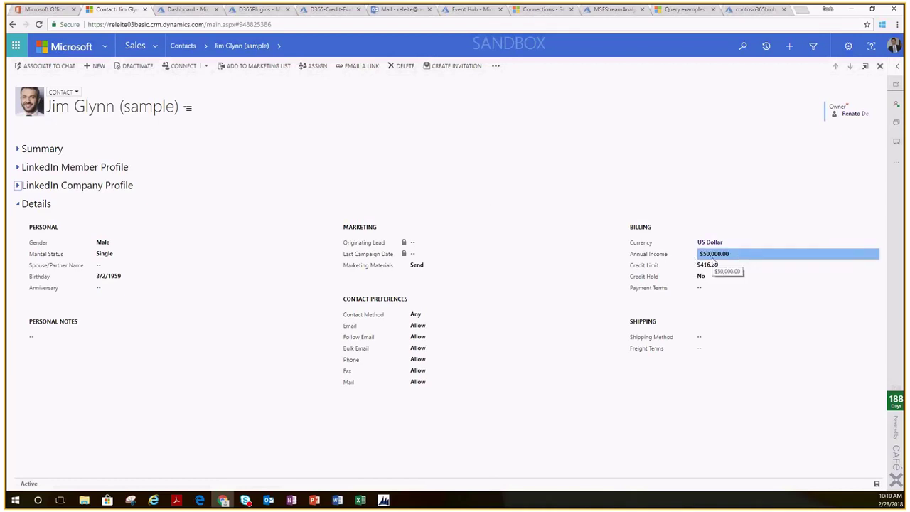
click(712, 260)
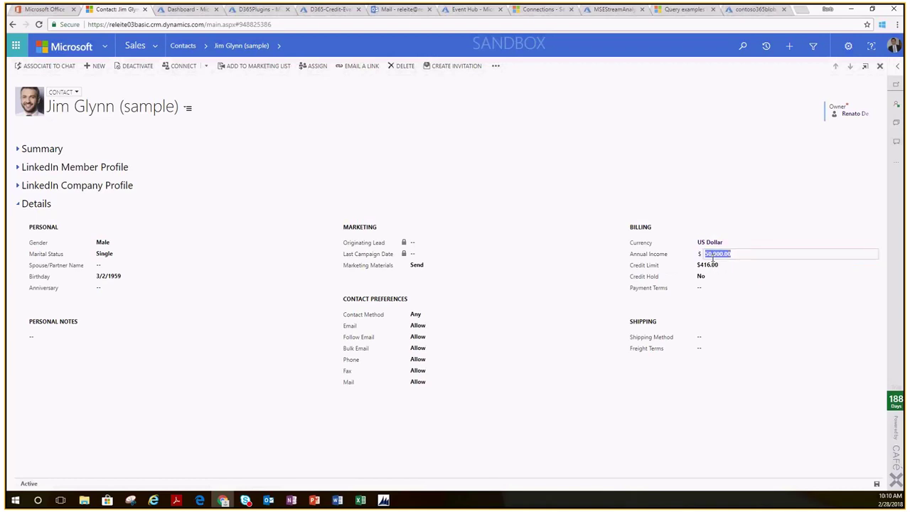
text(100000)
click(880, 486)
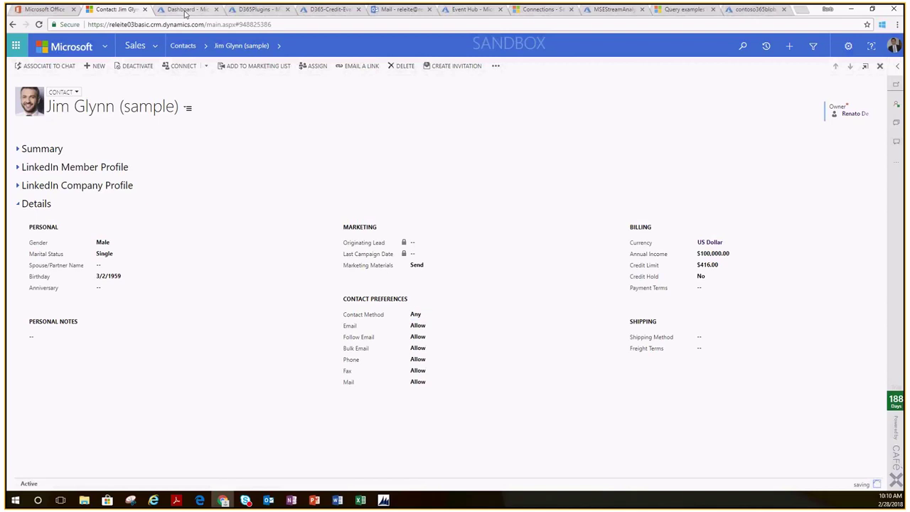
- Check the message counts of the pluginqueue Service Bus queue in the Azure portal and refresh its overview
click(186, 10)
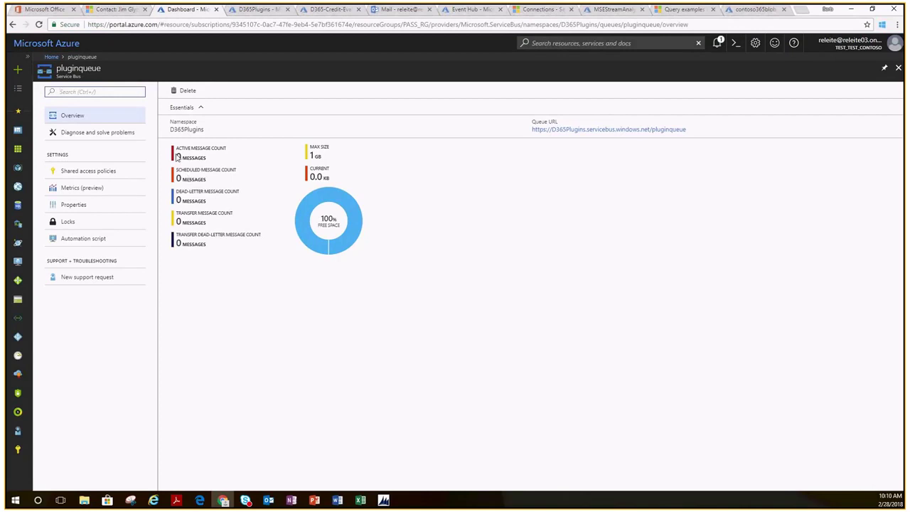
key(F5)
- View the RootManageSharedAccessKey shared access policy of the D365Plugins Service Bus namespace
click(260, 10)
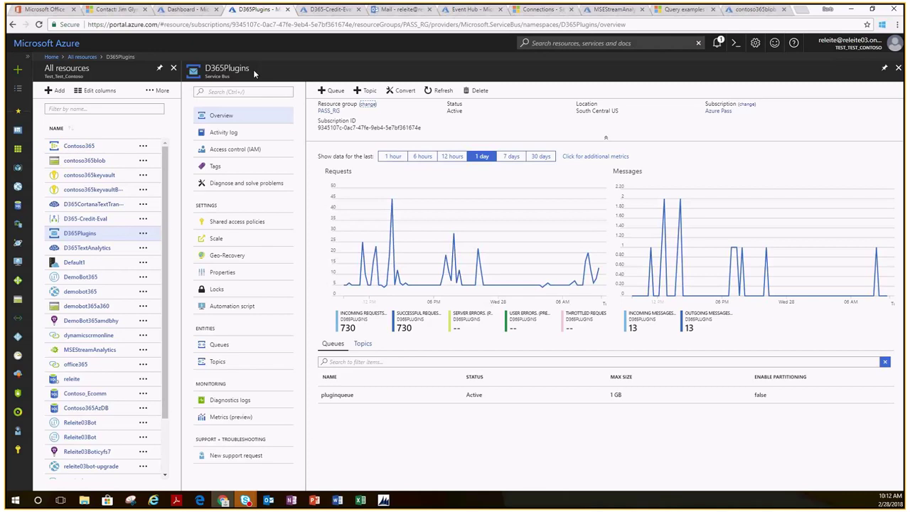
click(236, 224)
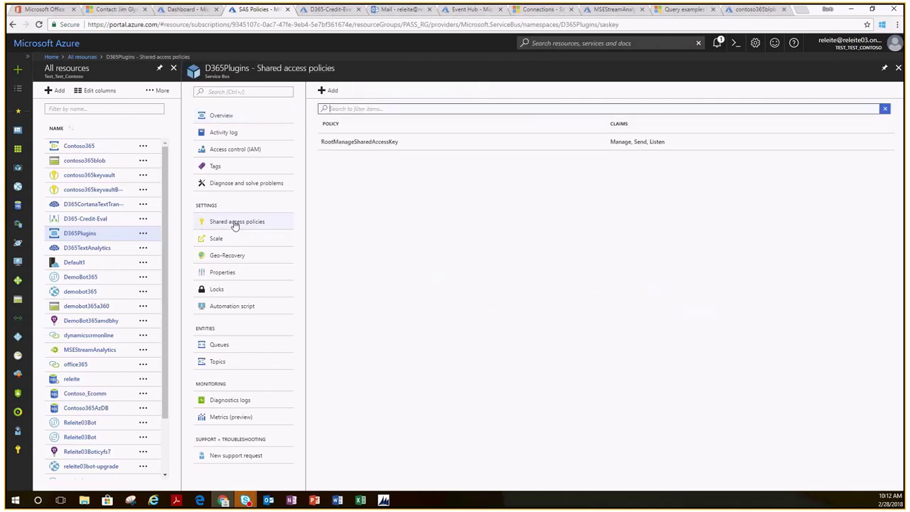
click(390, 143)
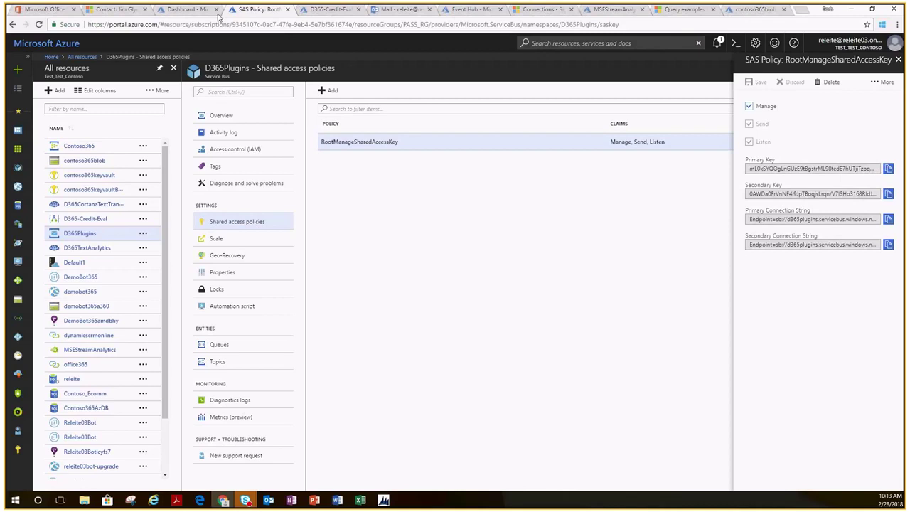
- Return to the pluginqueue overview and look up PluginRegistration.exe in the SDK's PluginRegistration folder in File Explorer
click(196, 13)
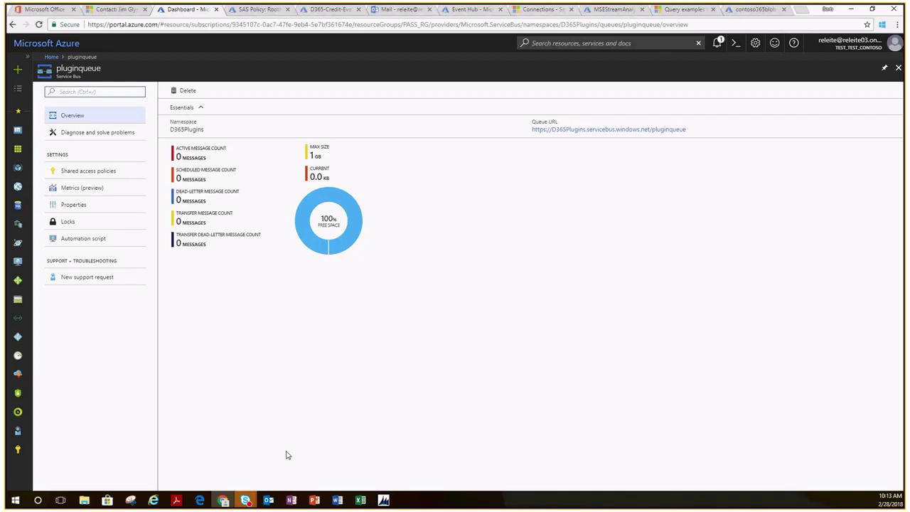
mouse_move(85, 502)
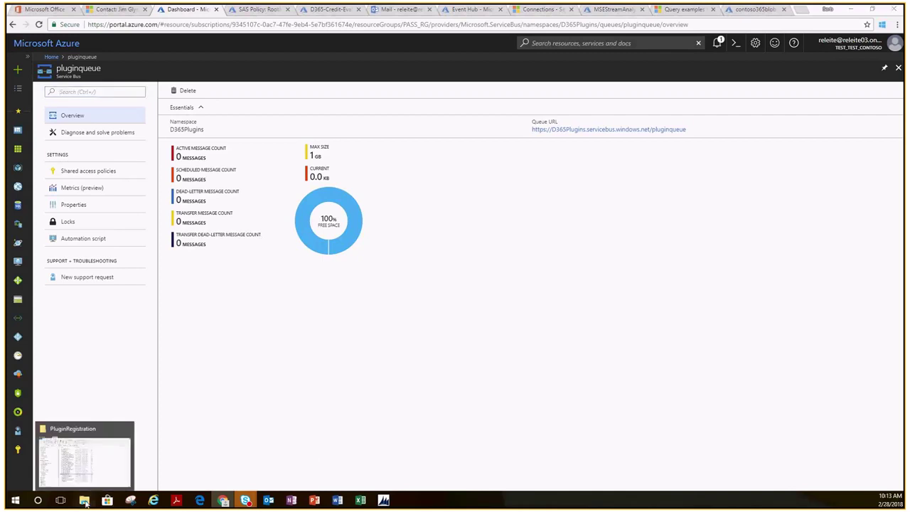
click(84, 502)
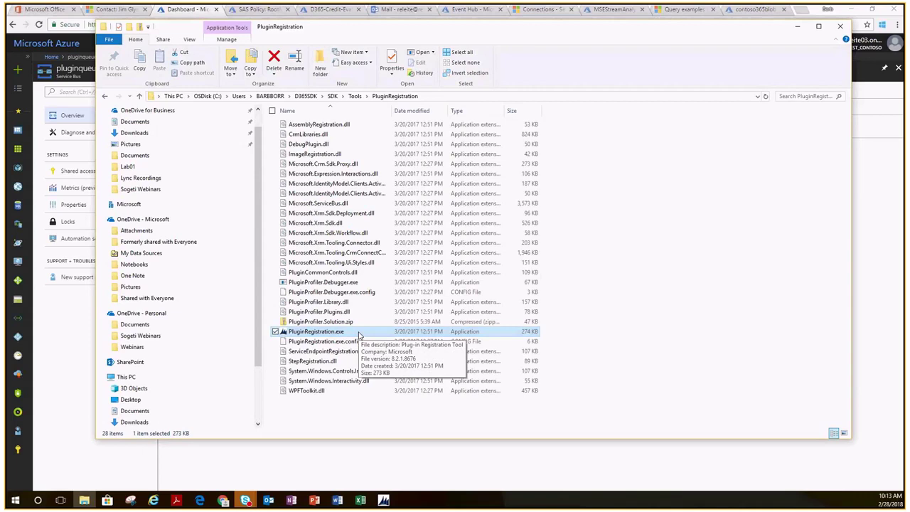
click(800, 29)
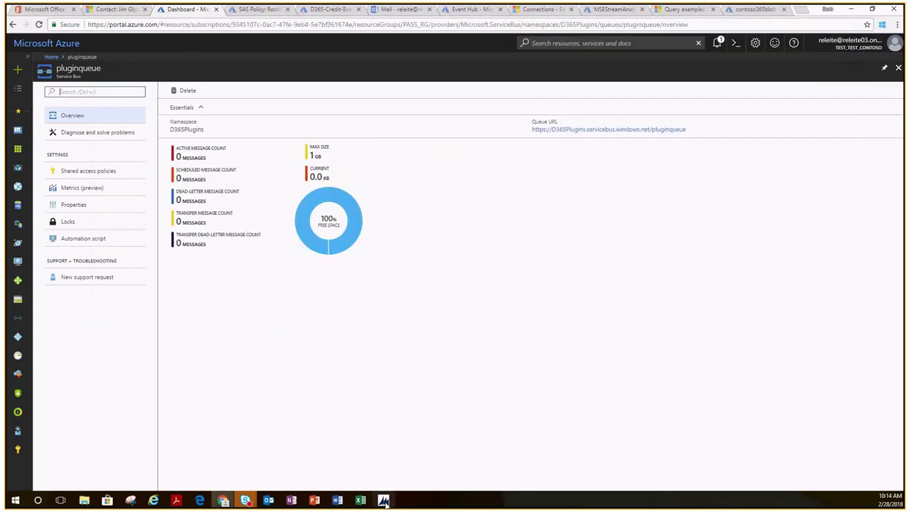
- In the Plugin Registration Tool, review the pluginqueue d365plugins endpoint's registration, trying the JSON message format, and close it without saving
click(384, 500)
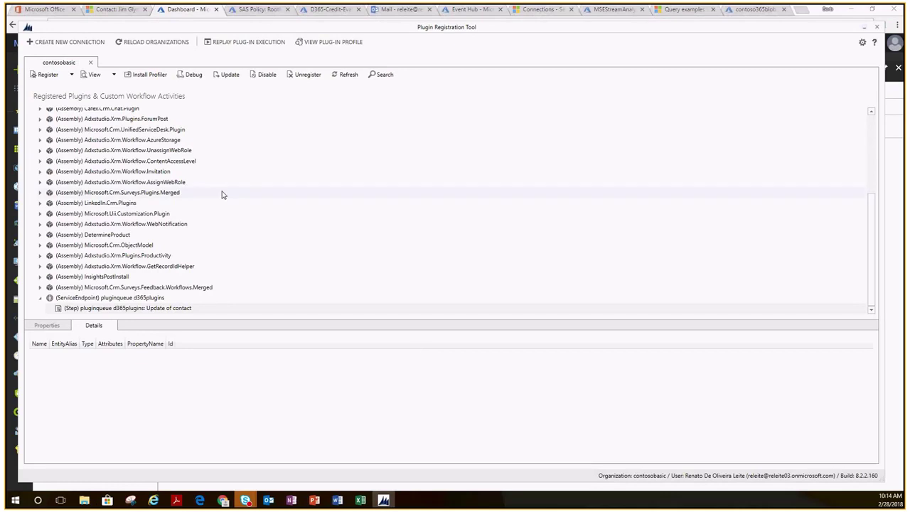
click(124, 299)
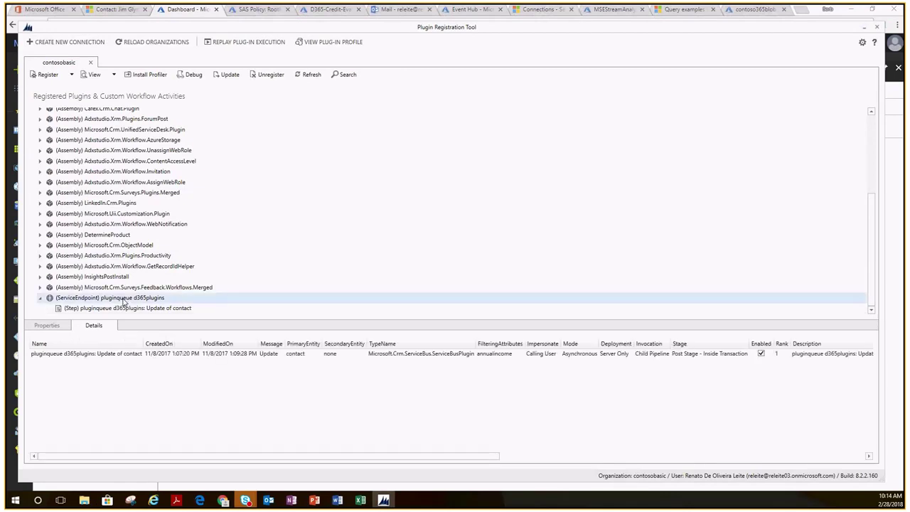
right_click(124, 302)
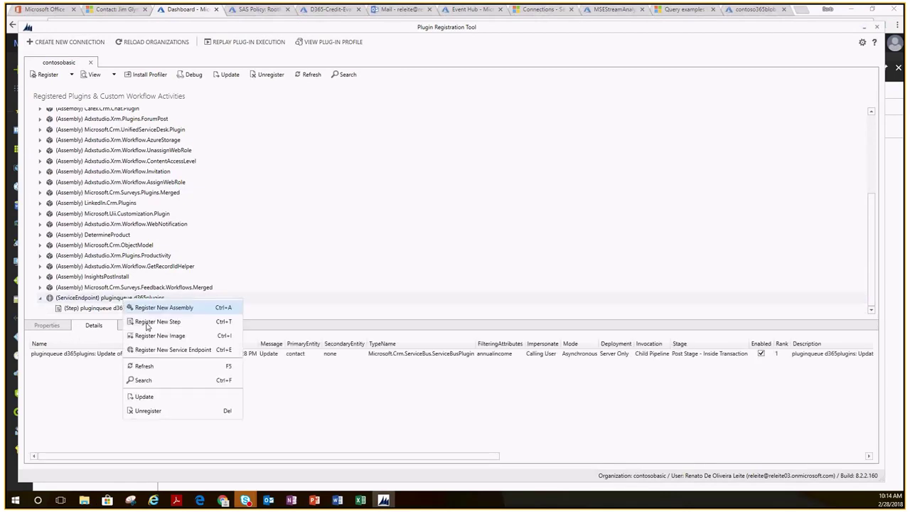
click(145, 396)
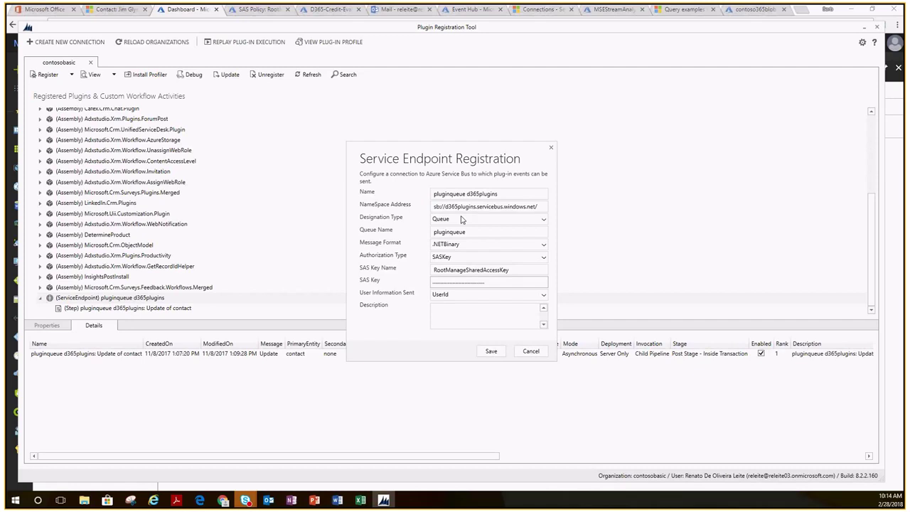
click(544, 220)
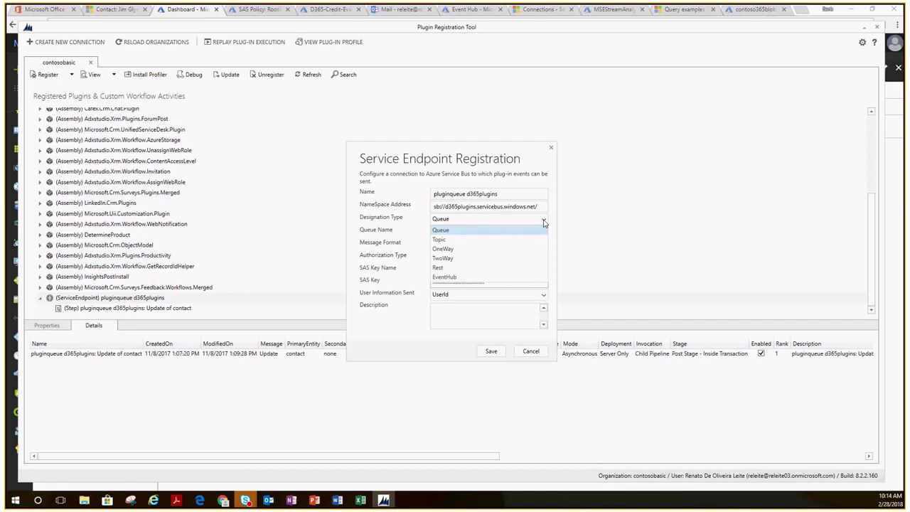
click(500, 231)
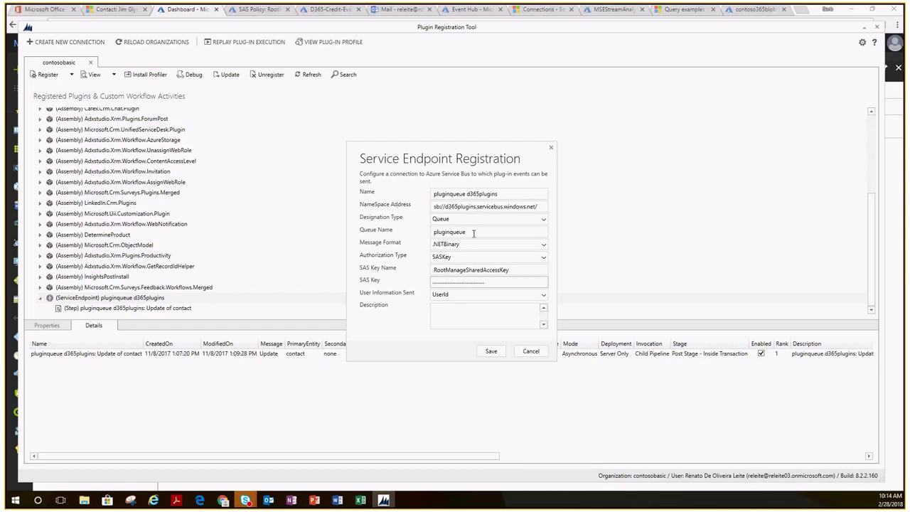
click(545, 245)
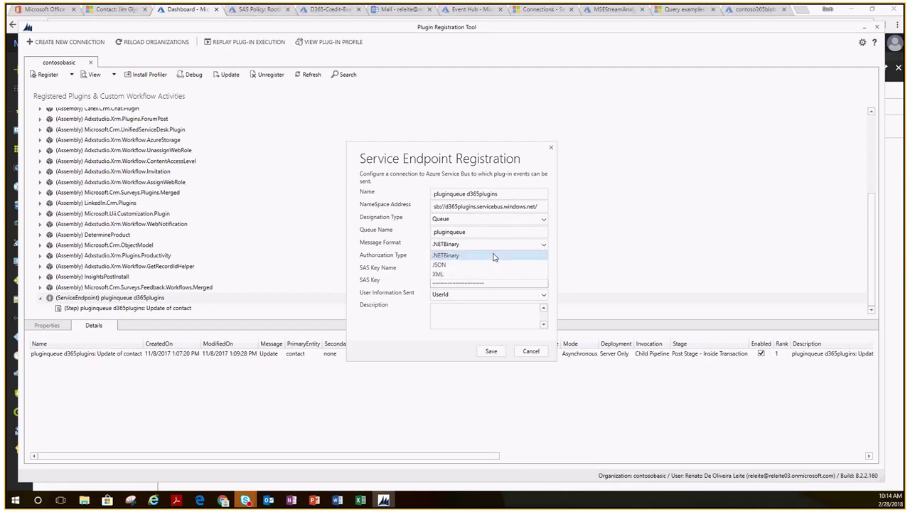
click(464, 264)
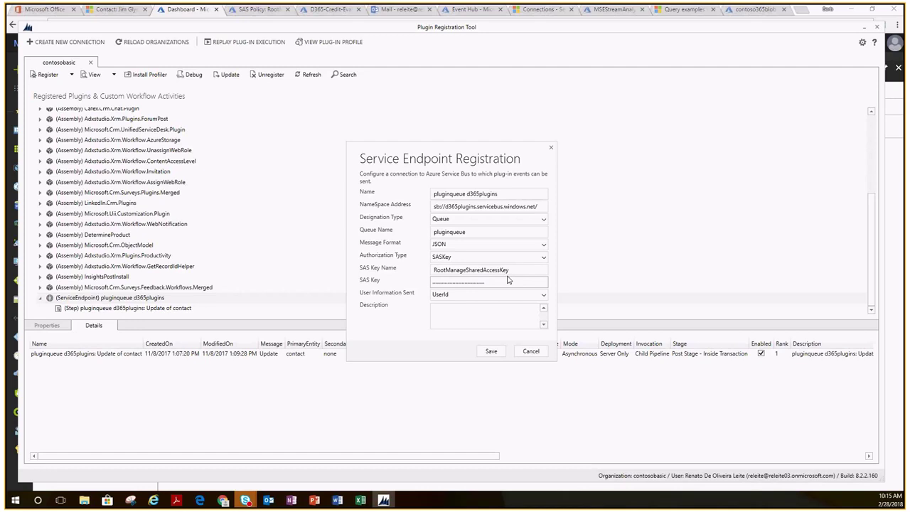
click(552, 149)
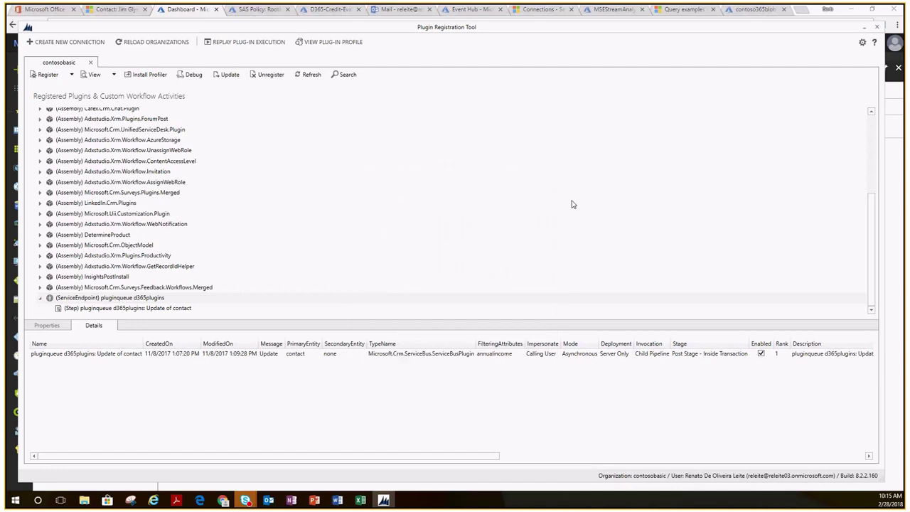
- Review the endpoint's contact update step and its filtering attributes, closing both without applying changes
click(123, 310)
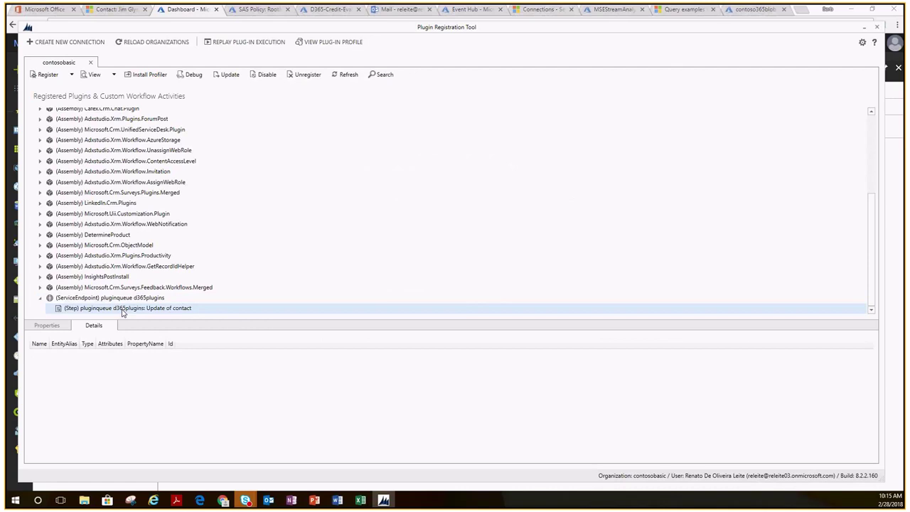
right_click(123, 313)
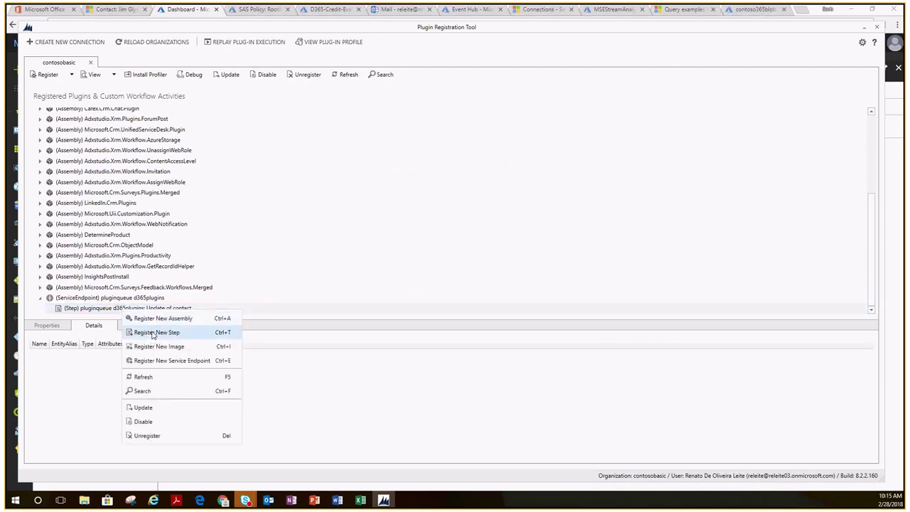
click(144, 408)
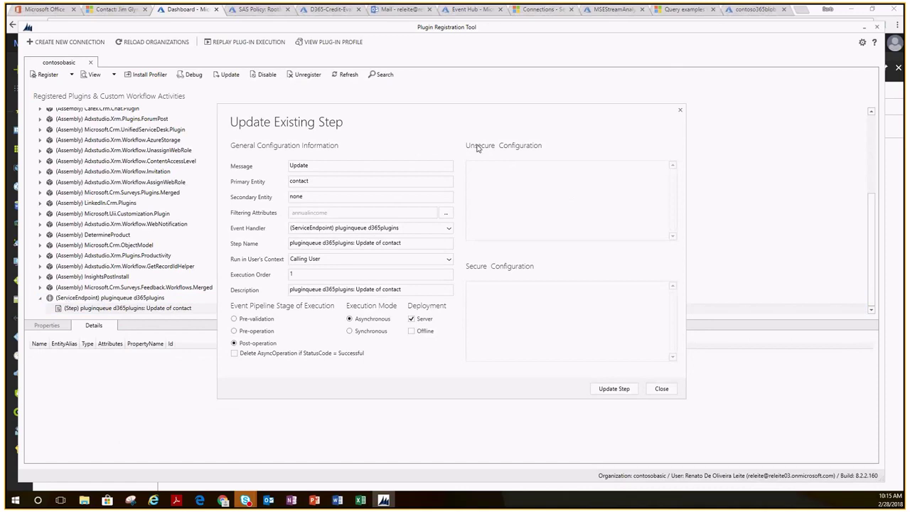
click(445, 215)
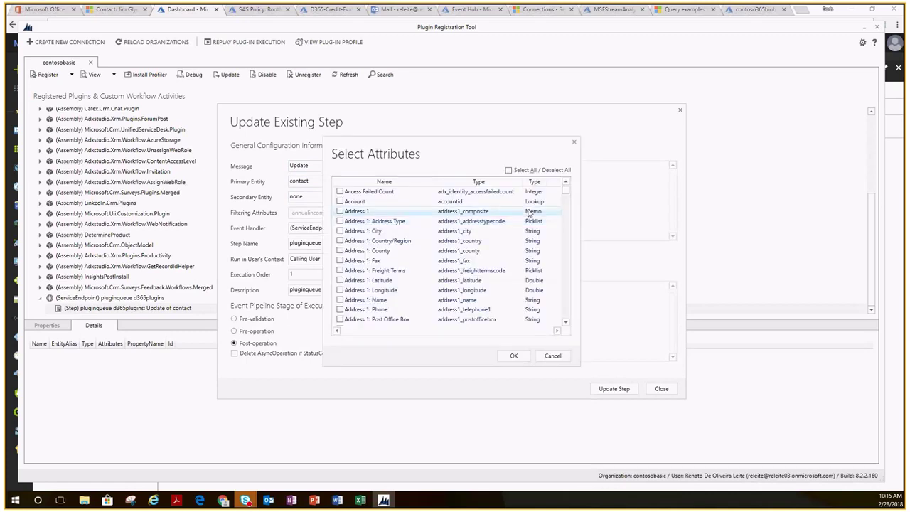
drag(566, 194, 567, 239)
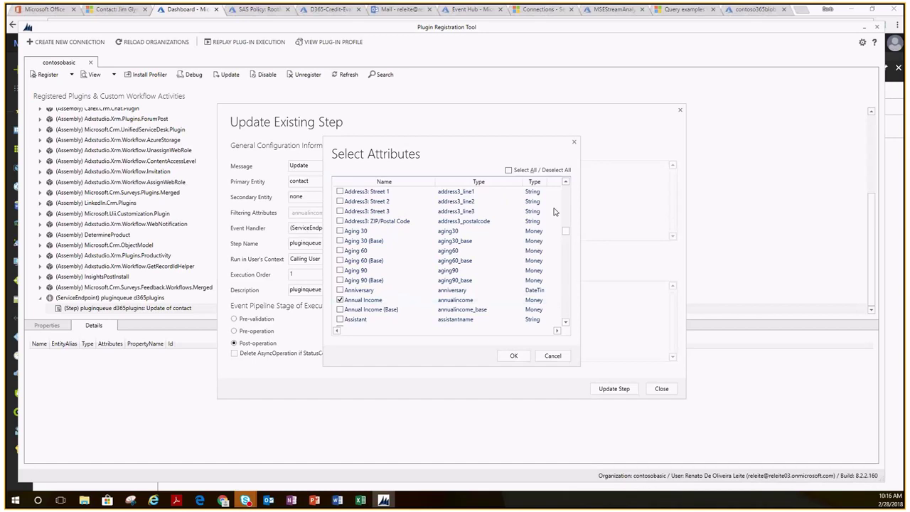
click(575, 144)
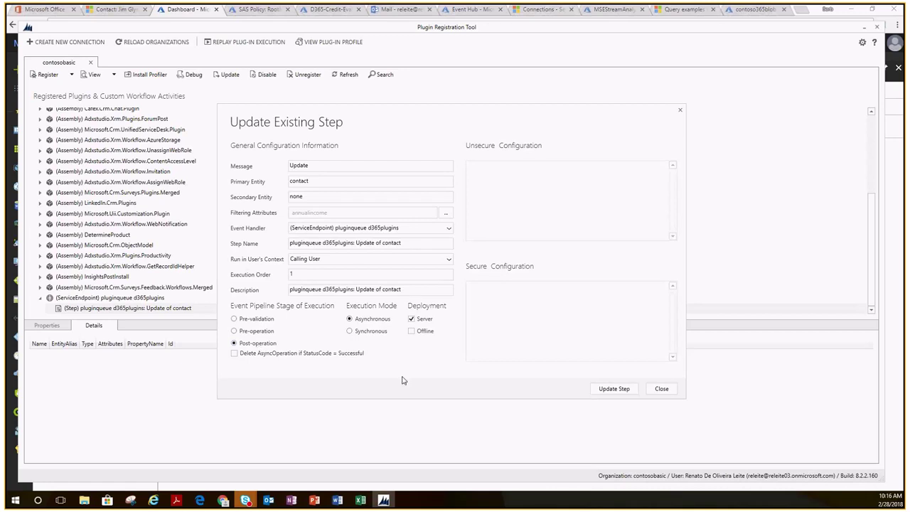
click(680, 112)
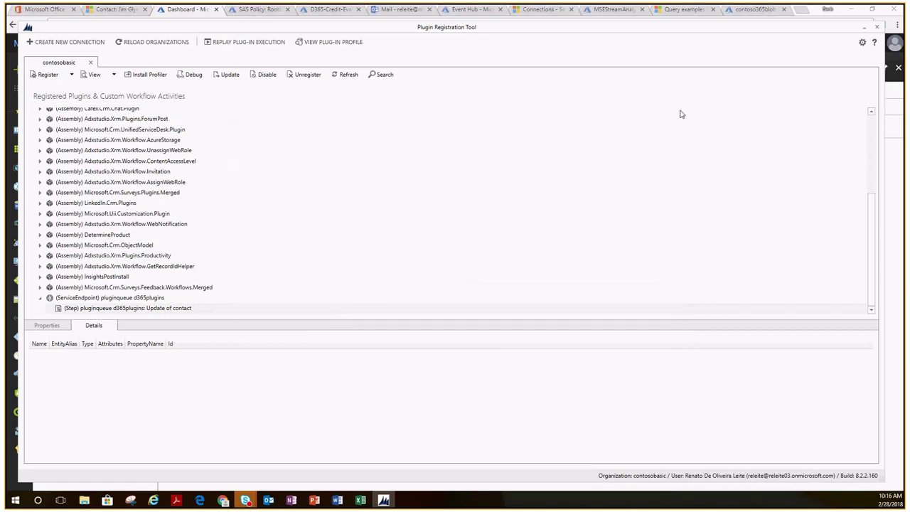
- Minimize the Plugin Registration Tool and switch back to the PowerPoint slide show
click(865, 28)
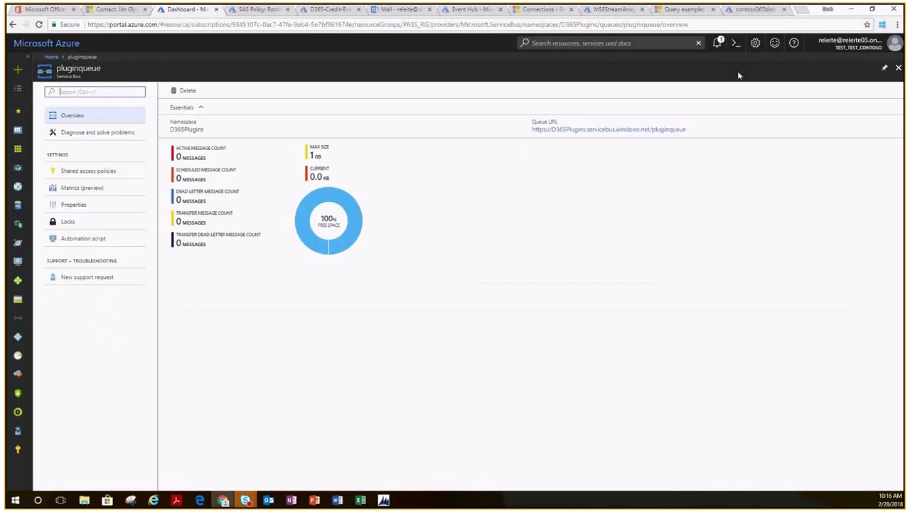
mouse_move(313, 500)
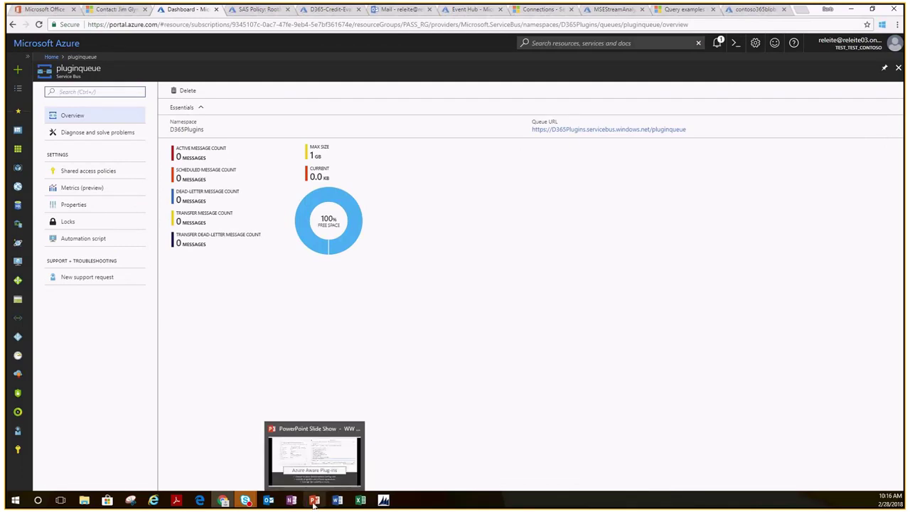
click(337, 467)
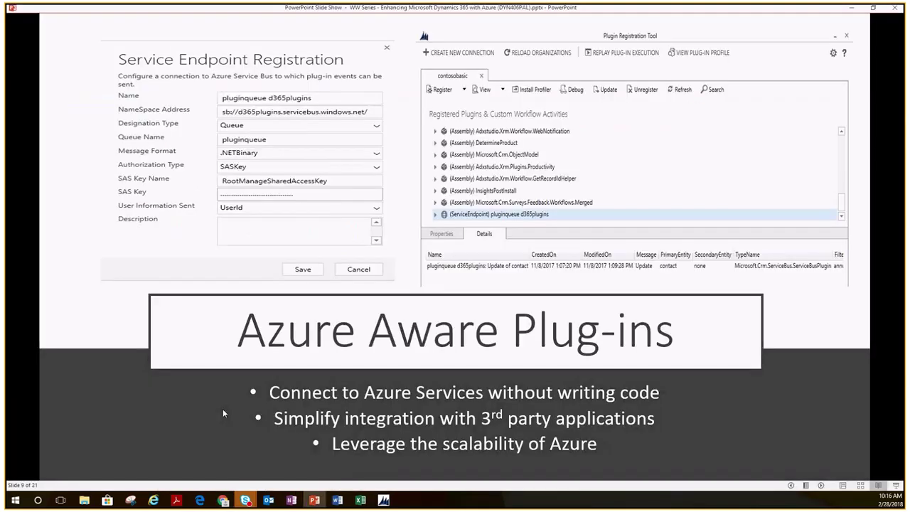
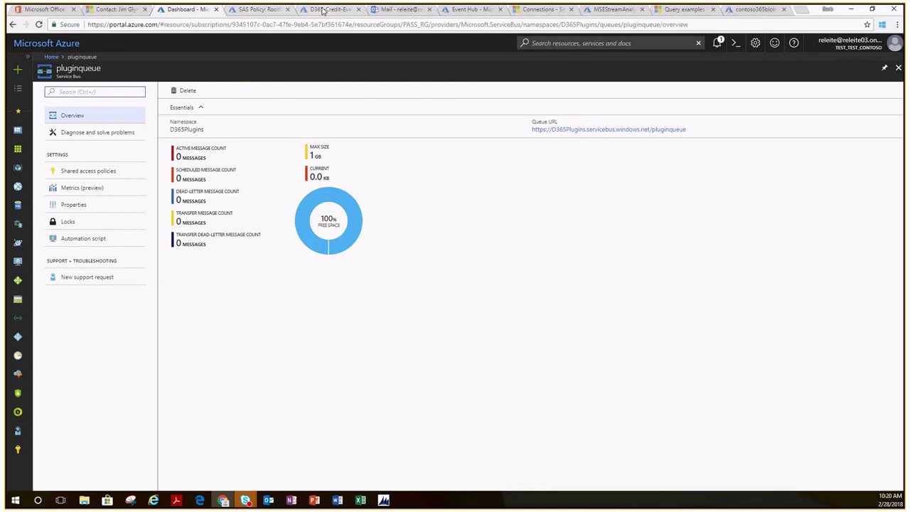
- Open the D365-Credit-Eval logic app in the Azure portal and refresh its runs history
click(324, 9)
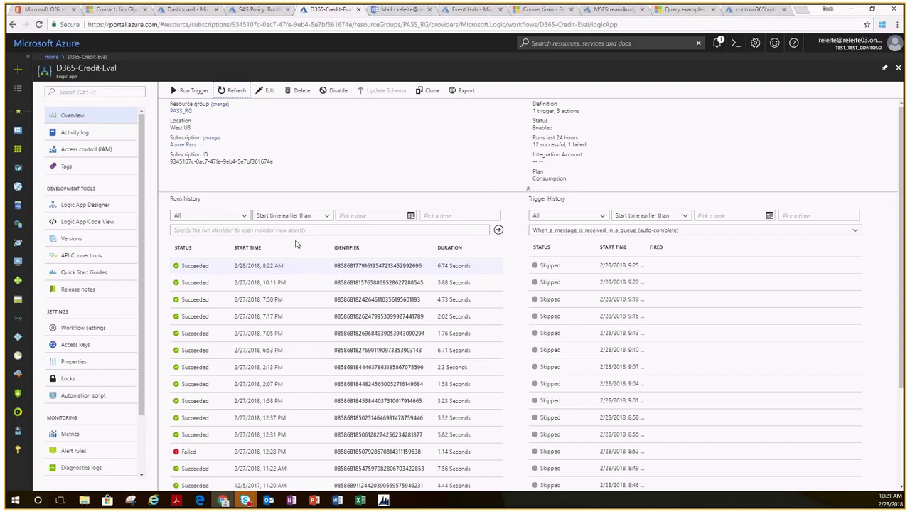
click(232, 91)
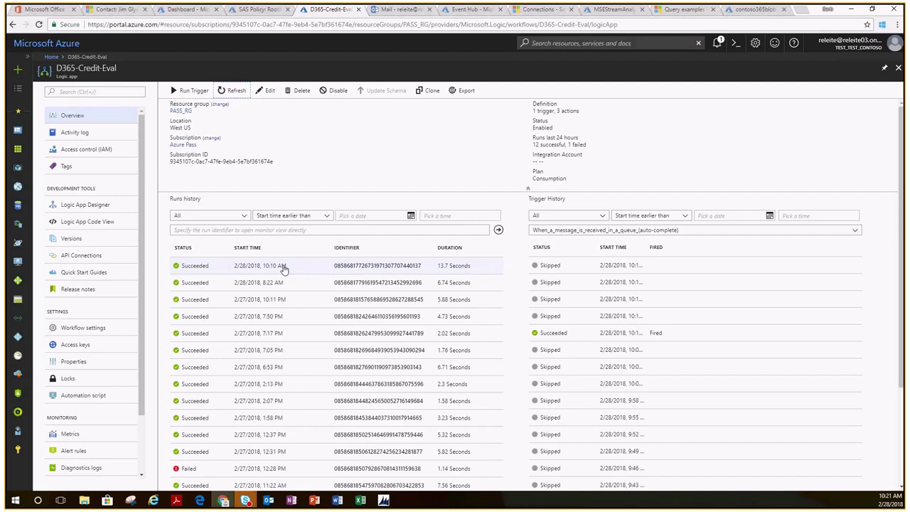
- Open the most recent run of the D365-Credit-Eval logic app and inspect the queue trigger's inputs and outputs
click(219, 269)
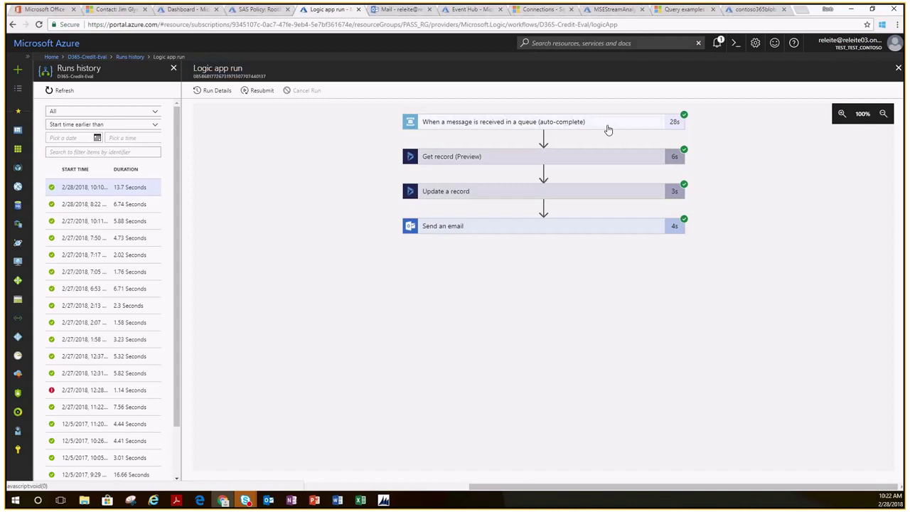
click(607, 129)
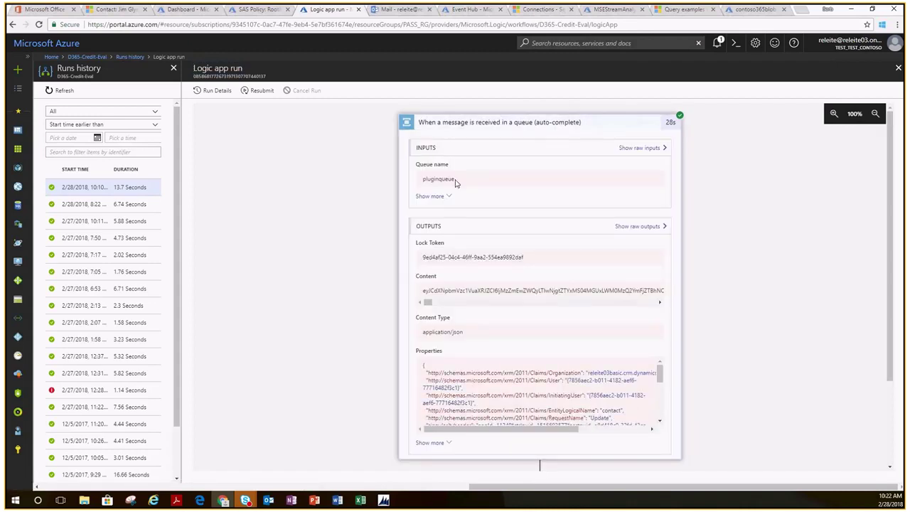
click(536, 128)
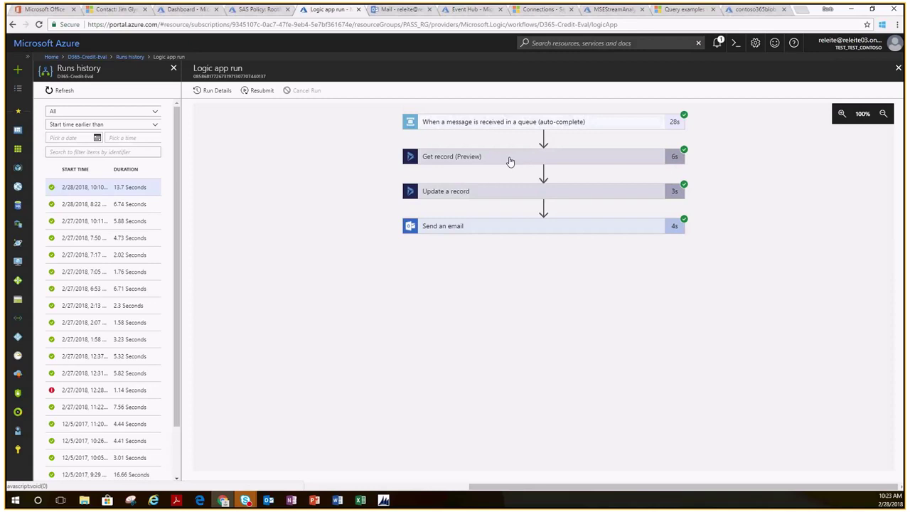
- Inspect the run's Send an email action and open the matching Credit Limit Change message in the Outlook inbox
click(493, 231)
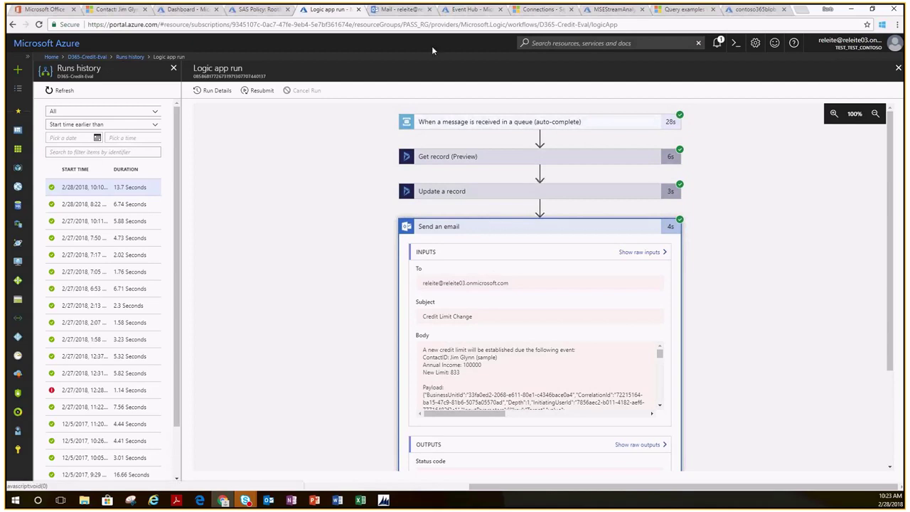
click(392, 9)
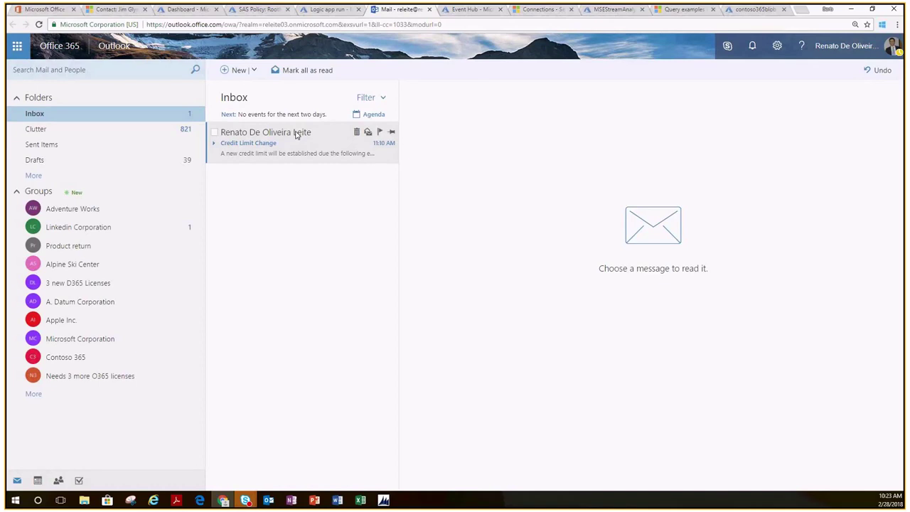
click(298, 135)
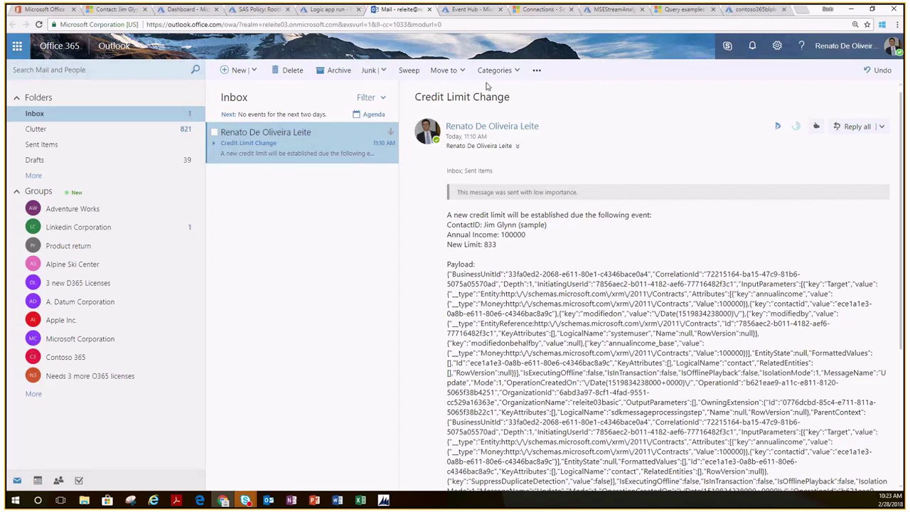
- Reload the Dynamics 365 contact record to check the credit limit in its Details section, and return to the PowerPoint slide show
click(110, 12)
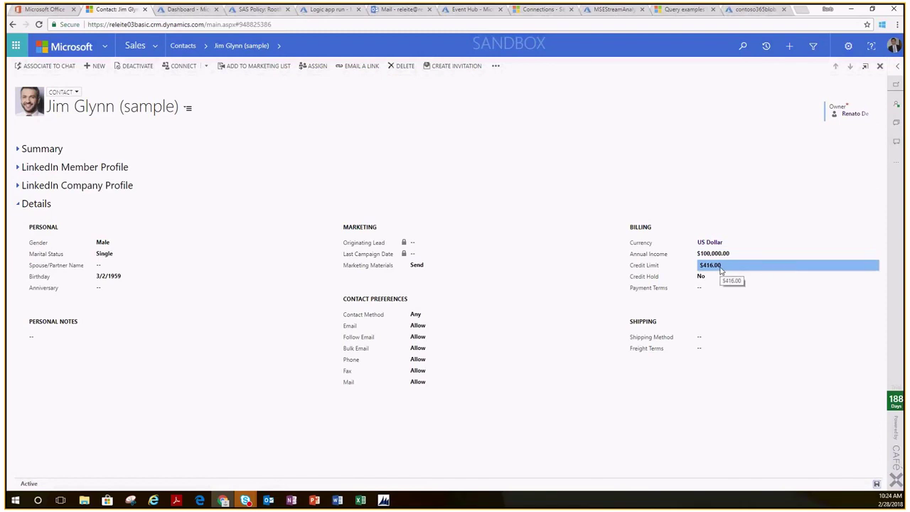
click(38, 25)
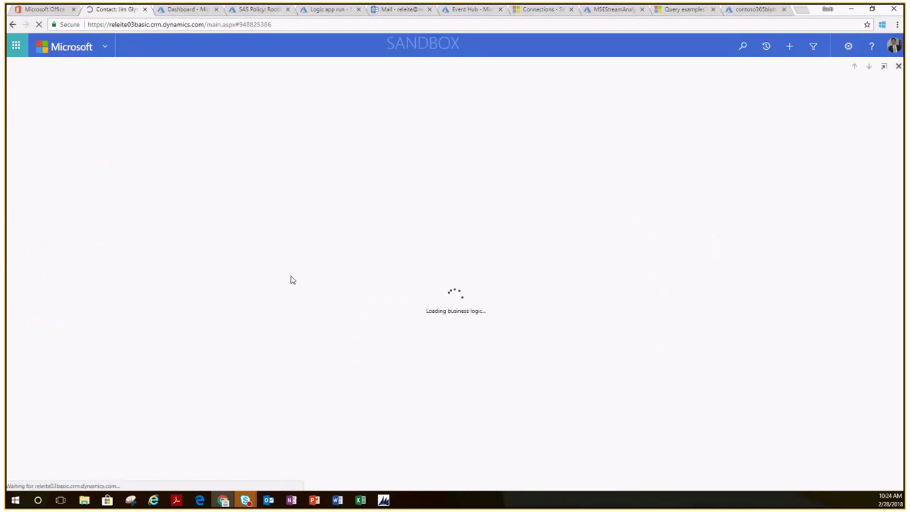
click(188, 107)
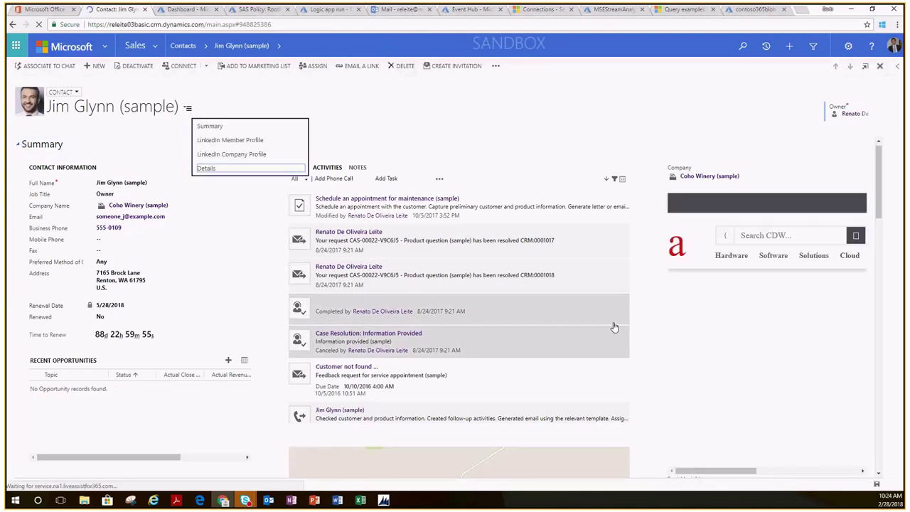
key(Return)
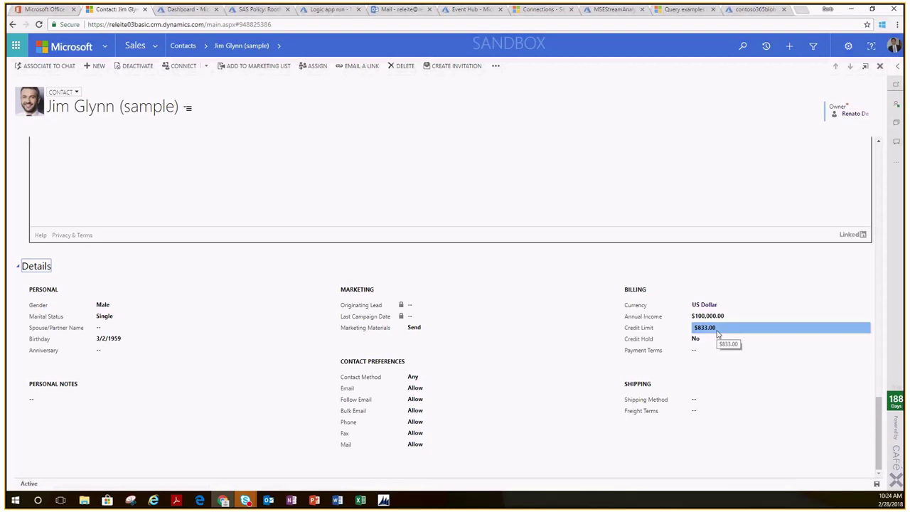
click(315, 502)
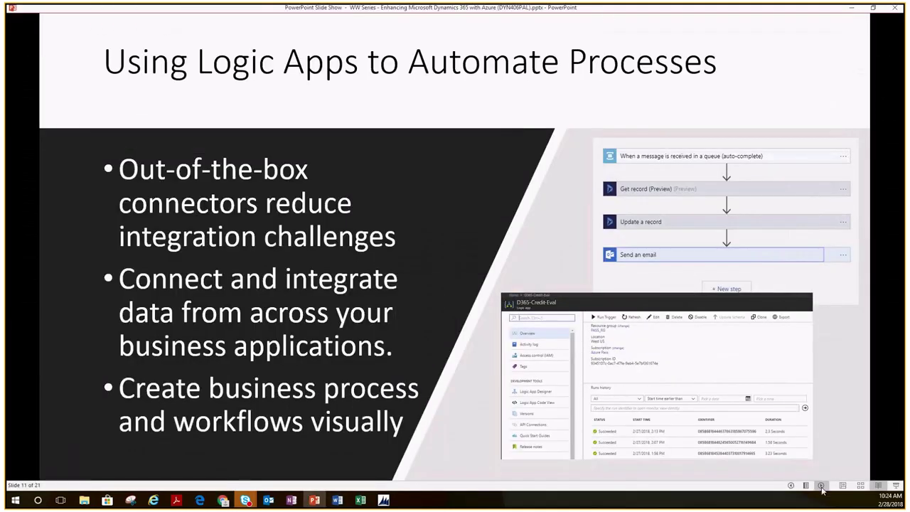
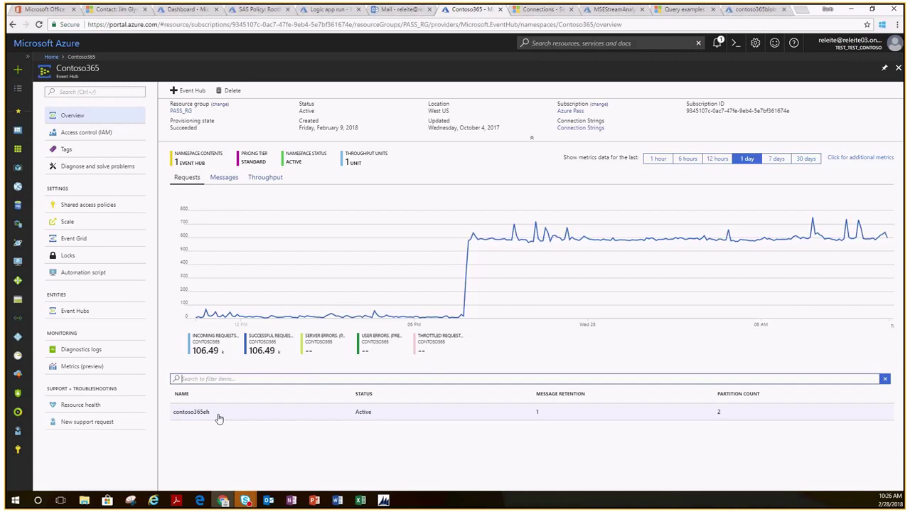
- Open the shared access policies of the contoso365eh event hub and view the mseKey policy's claims
click(219, 418)
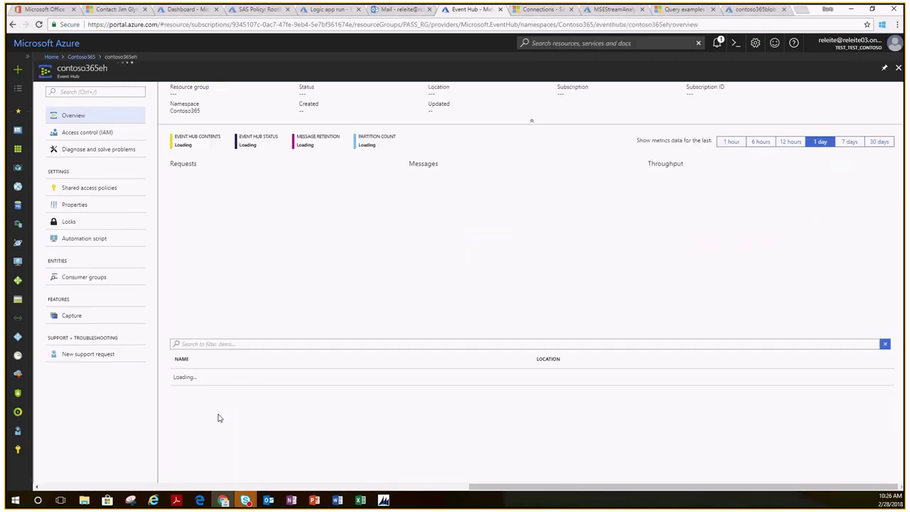
click(100, 189)
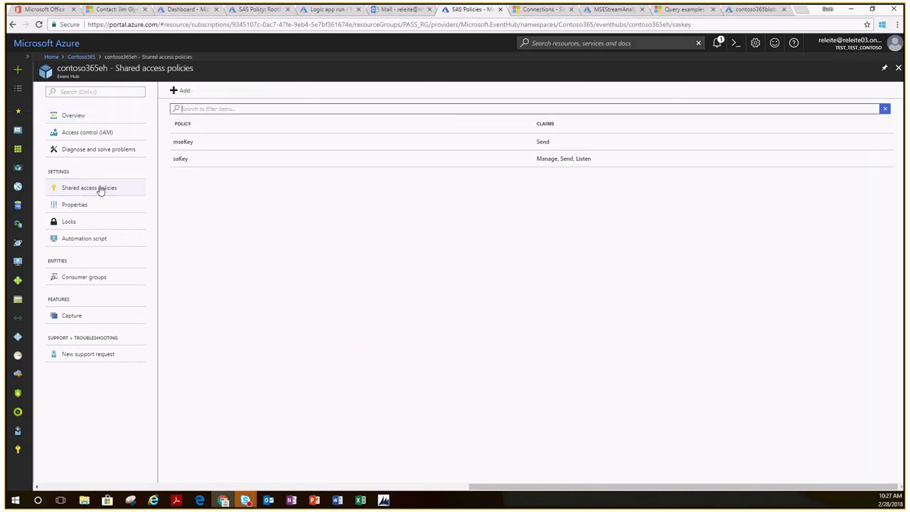
click(186, 142)
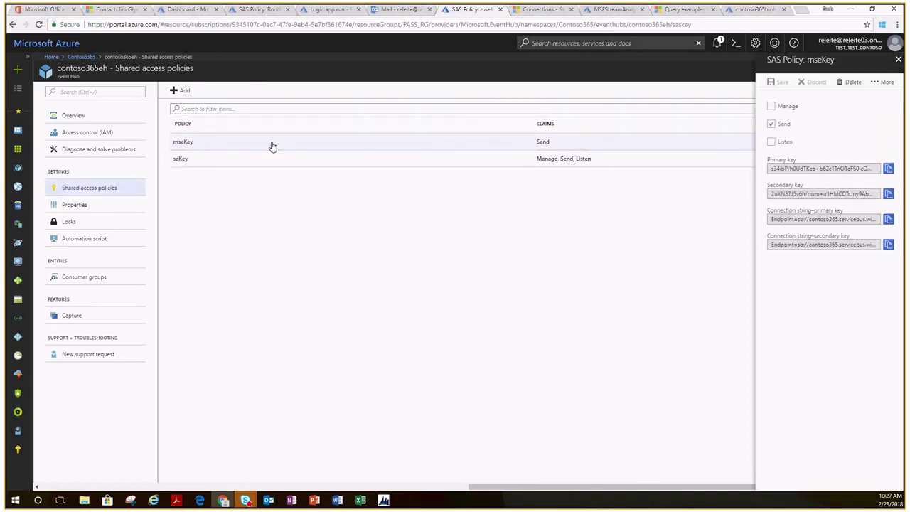
click(183, 146)
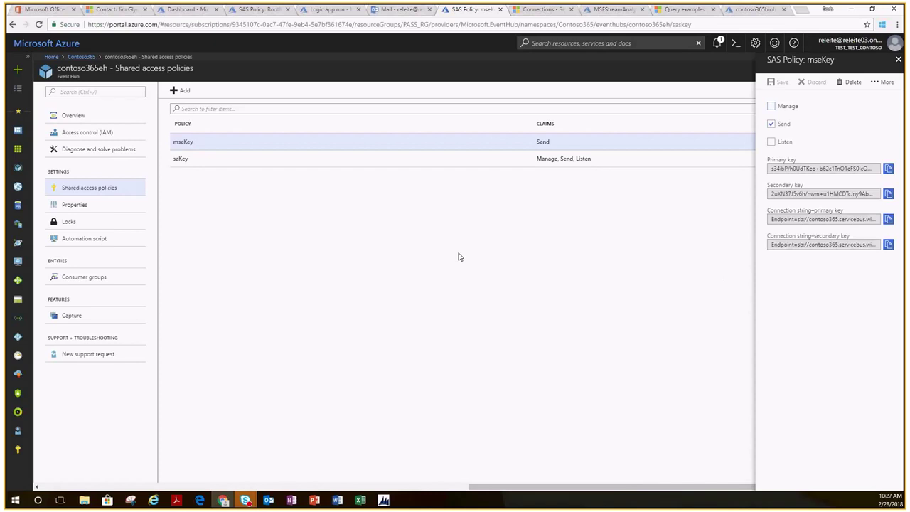
- Switch to Microsoft Social Engagement and review the settings of the contoso365eh Azure Event Hubs connection
click(534, 11)
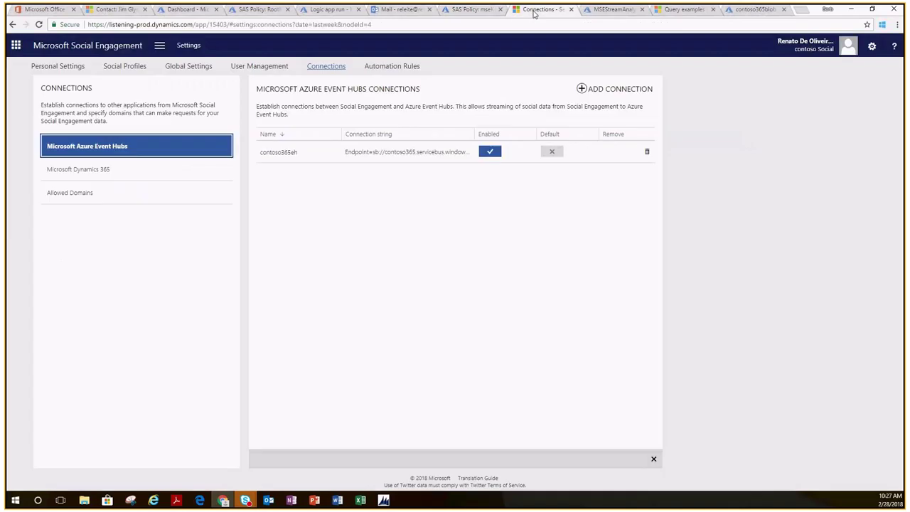
click(160, 47)
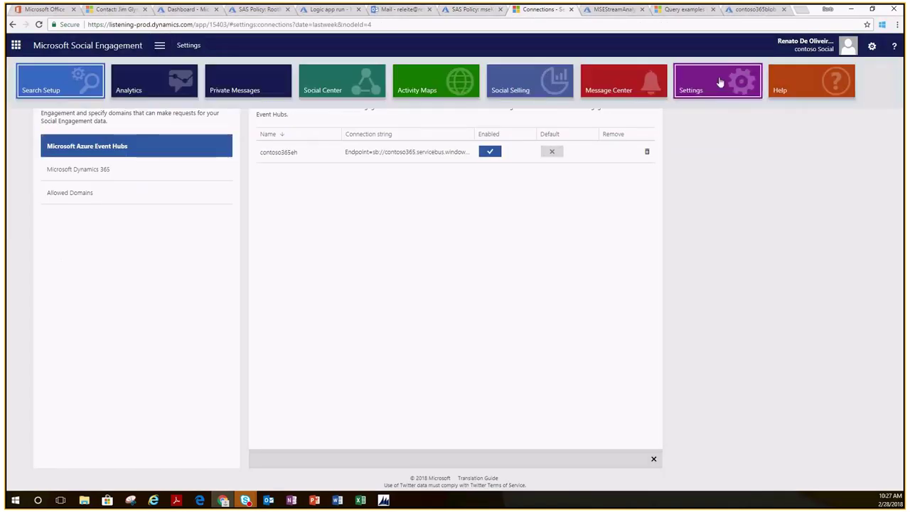
click(274, 200)
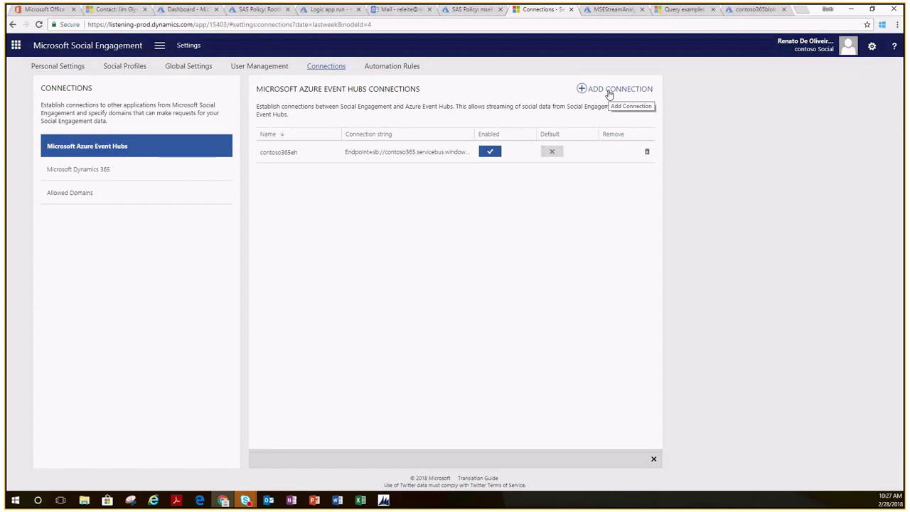
click(295, 159)
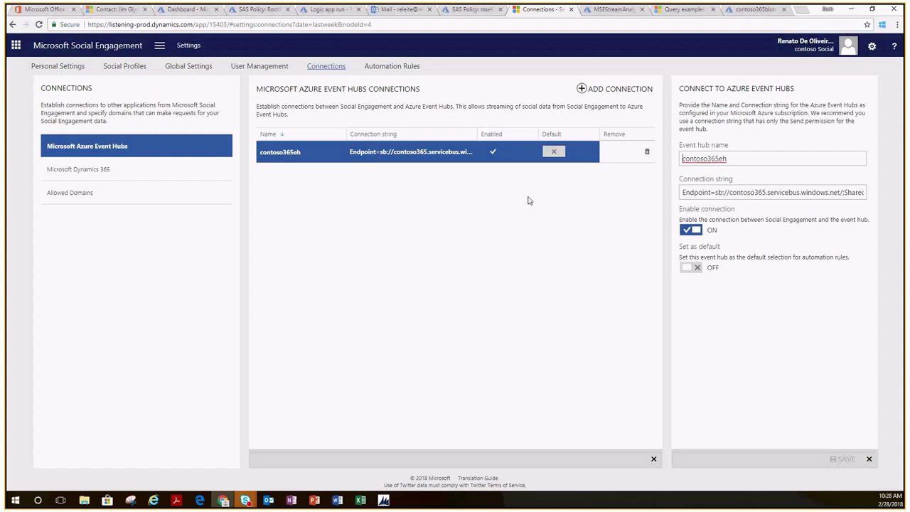
- Show the automation rules, dismiss the error notice, and open the Send to Azure Event Hub rule
click(402, 69)
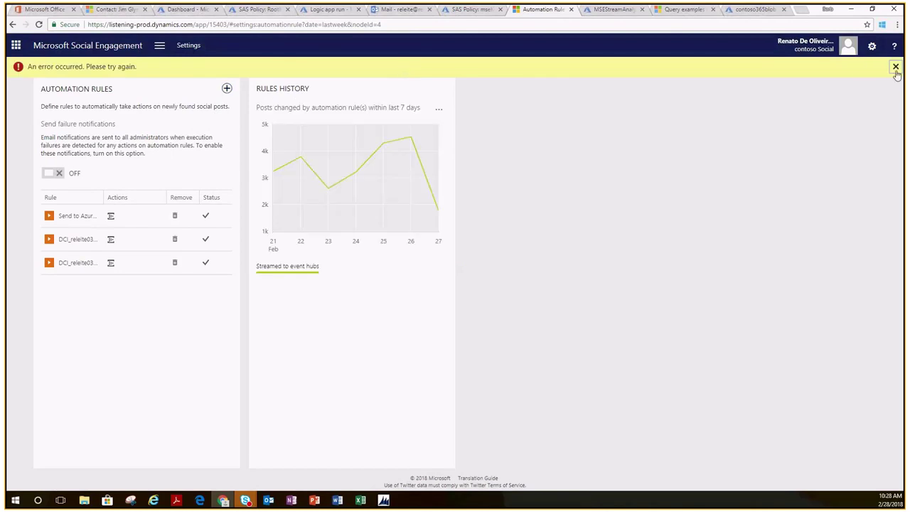
click(894, 66)
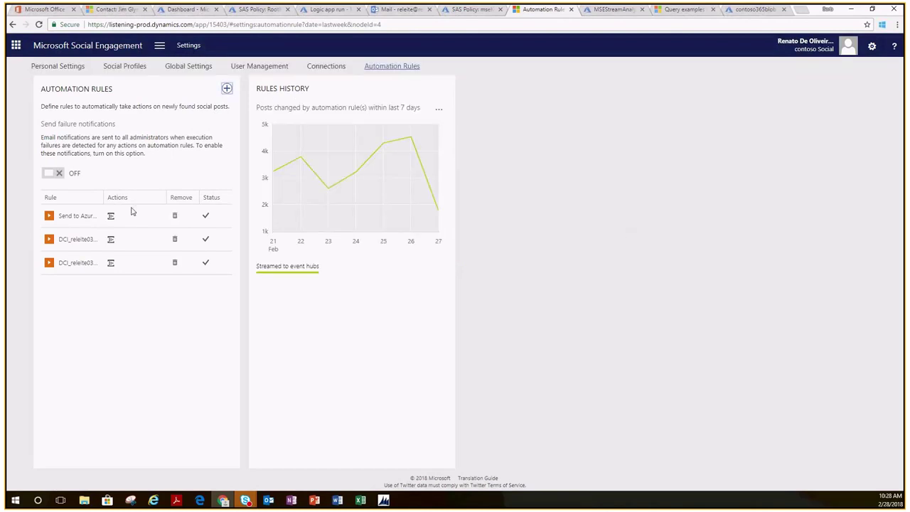
click(73, 217)
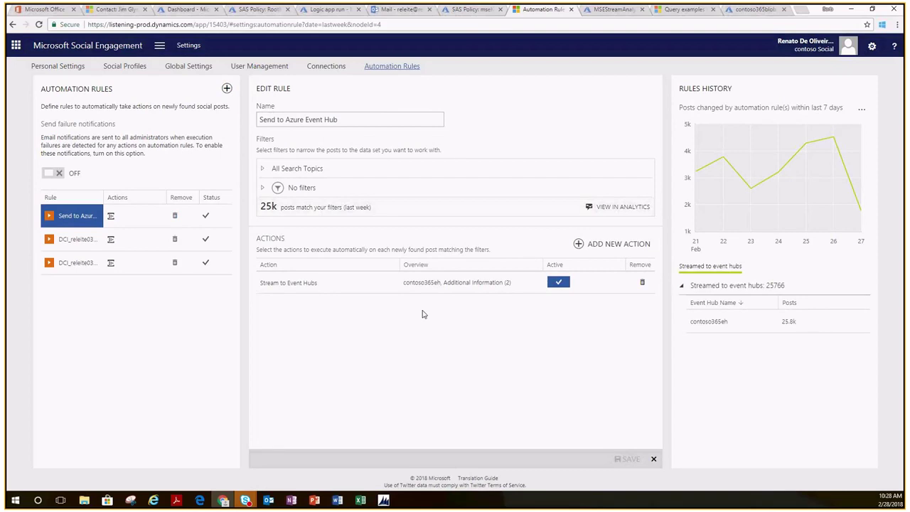
- Examine the rule's available filters, expanding and collapsing the Sentiment and Reach options without selecting any
click(263, 189)
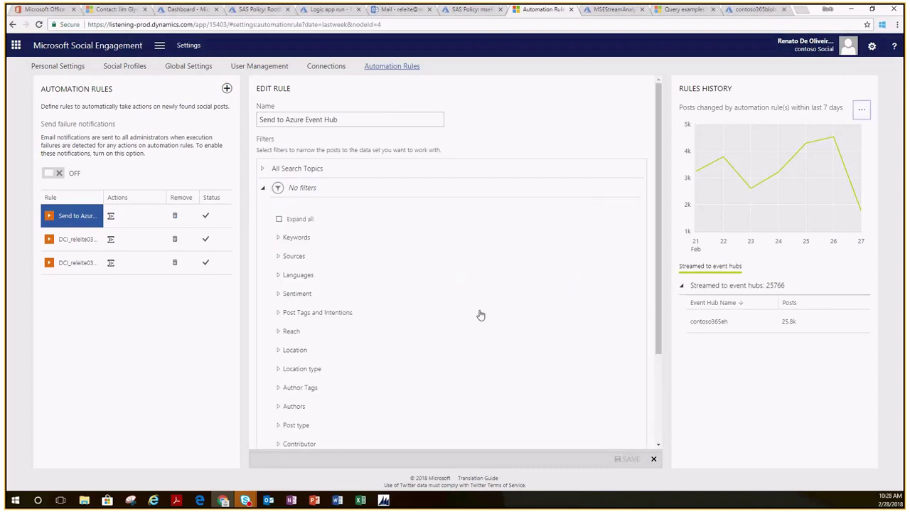
scroll(480, 315, down, 1)
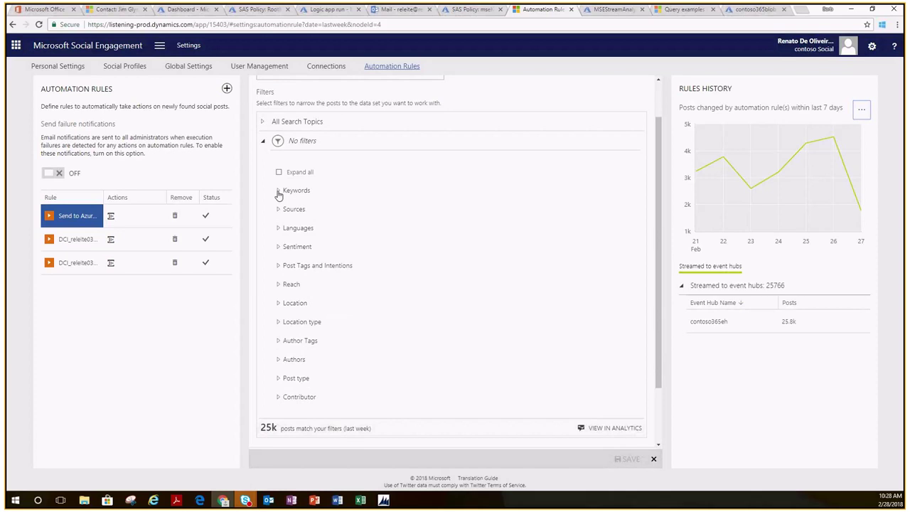
click(278, 247)
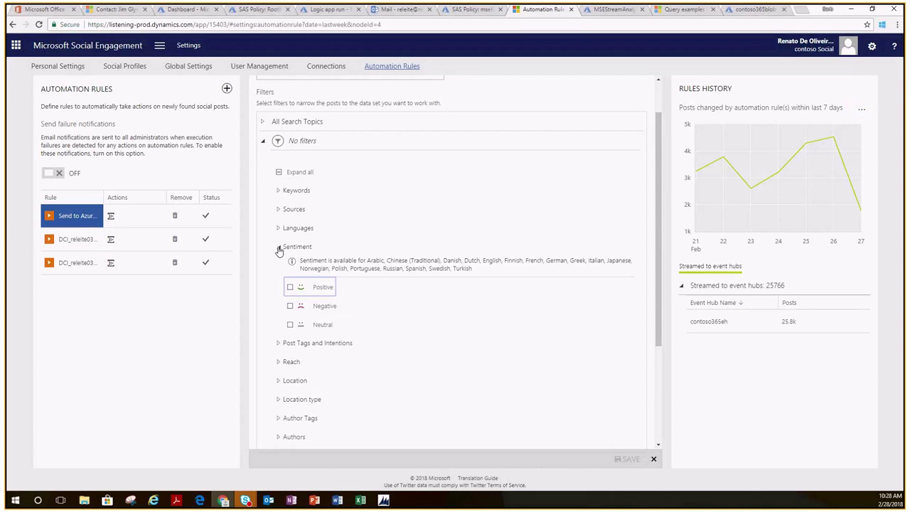
click(279, 248)
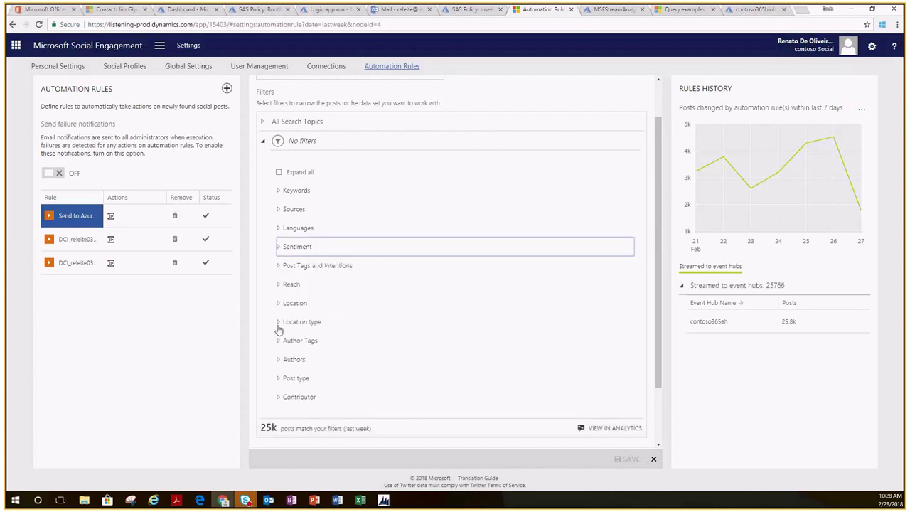
click(279, 285)
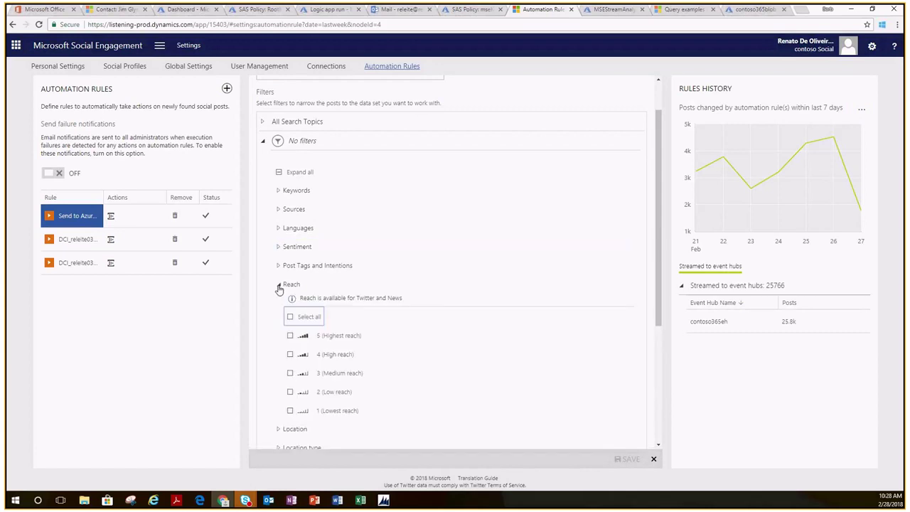
click(279, 285)
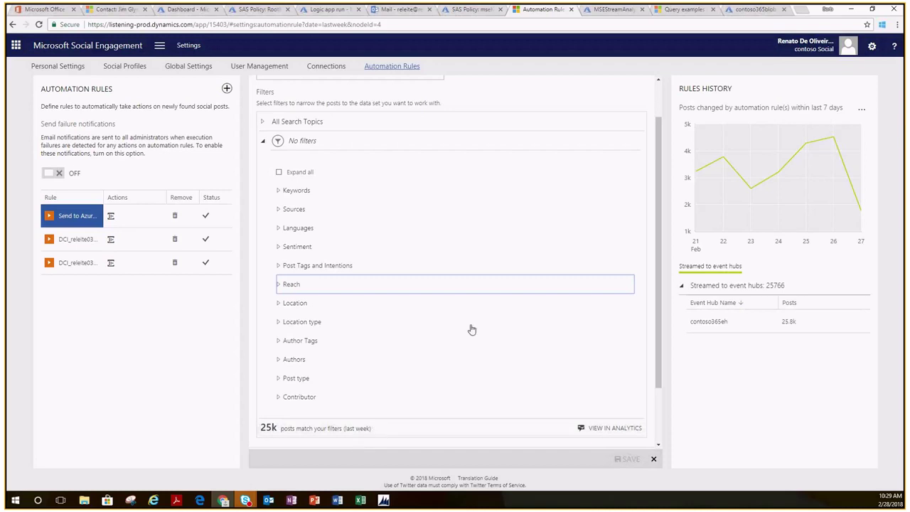
- Review the MSEStreamAnalytics job overview in the Azure portal and browse the documentation article on common Stream Analytics query examples
click(608, 10)
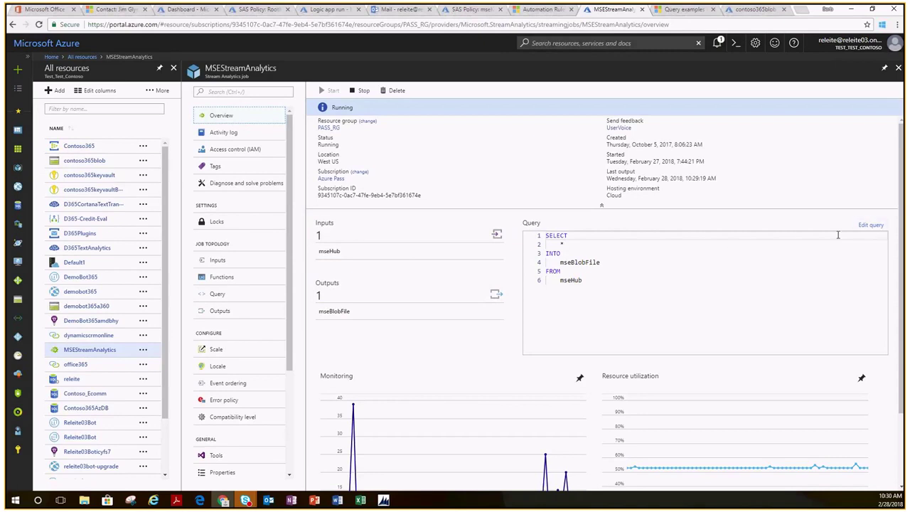
click(684, 9)
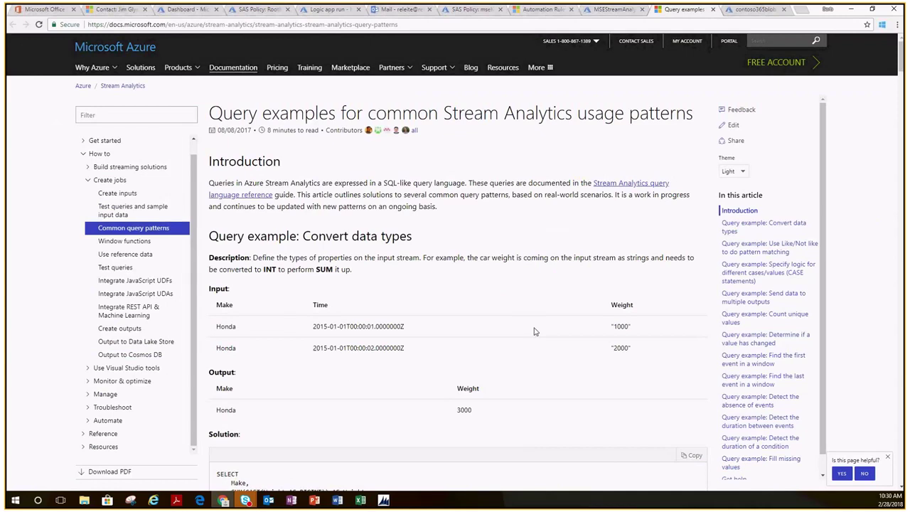
scroll(535, 331, down, 2)
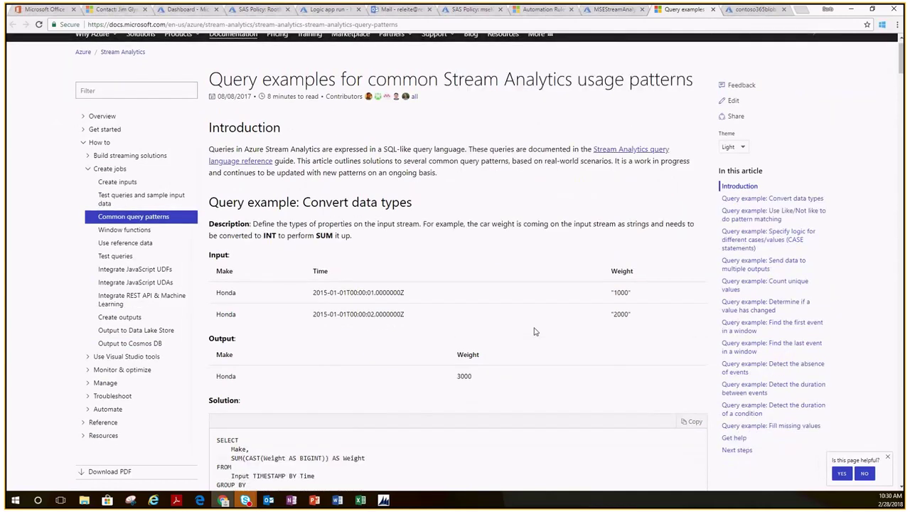
scroll(535, 332, down, 4)
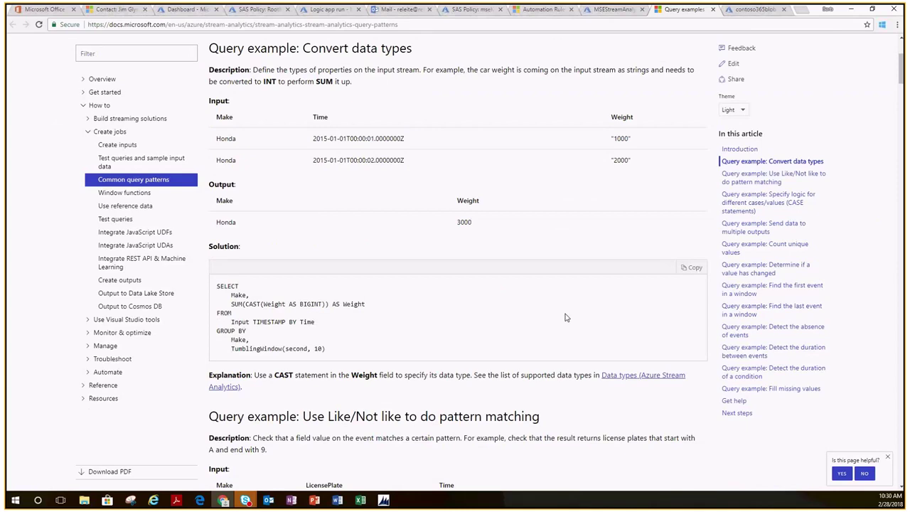
scroll(566, 318, down, 5)
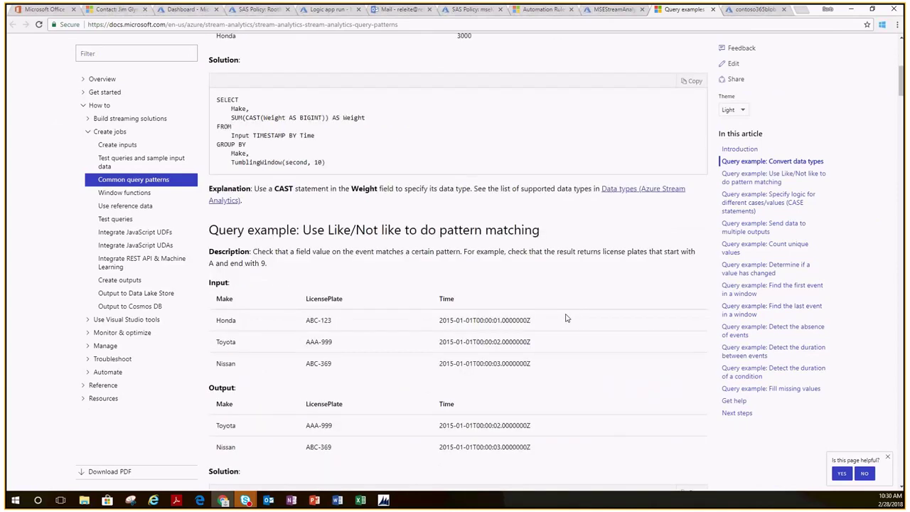
scroll(566, 318, down, 6)
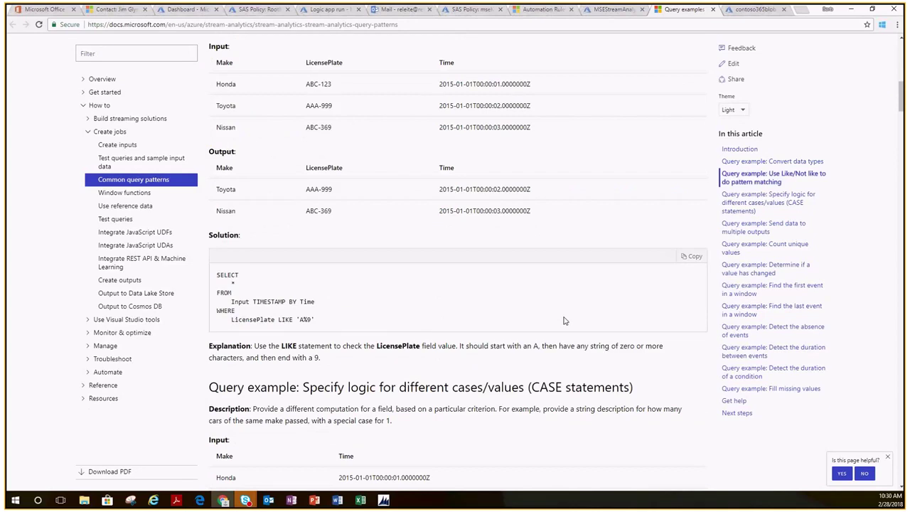
- Read on through the Stream Analytics query examples on CASE statements and return to the MSEStreamAnalytics job
scroll(564, 320, down, 5)
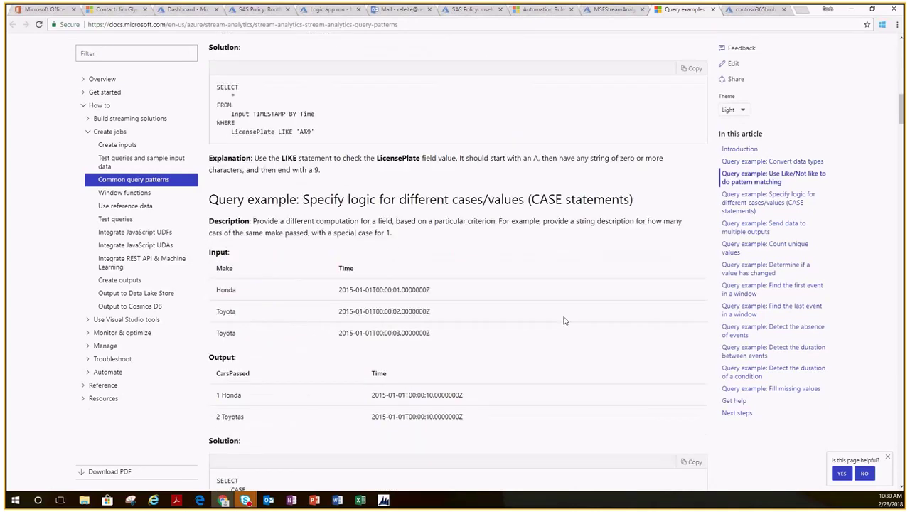
scroll(564, 321, down, 5)
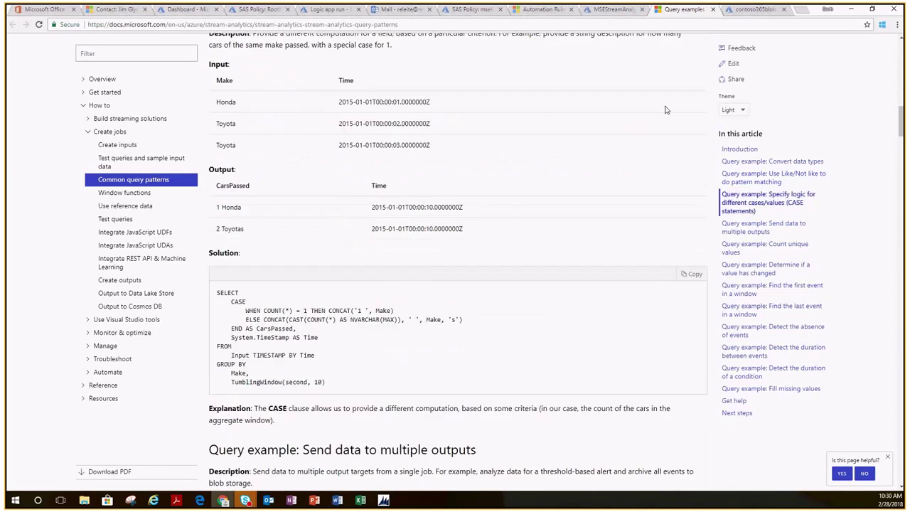
click(617, 10)
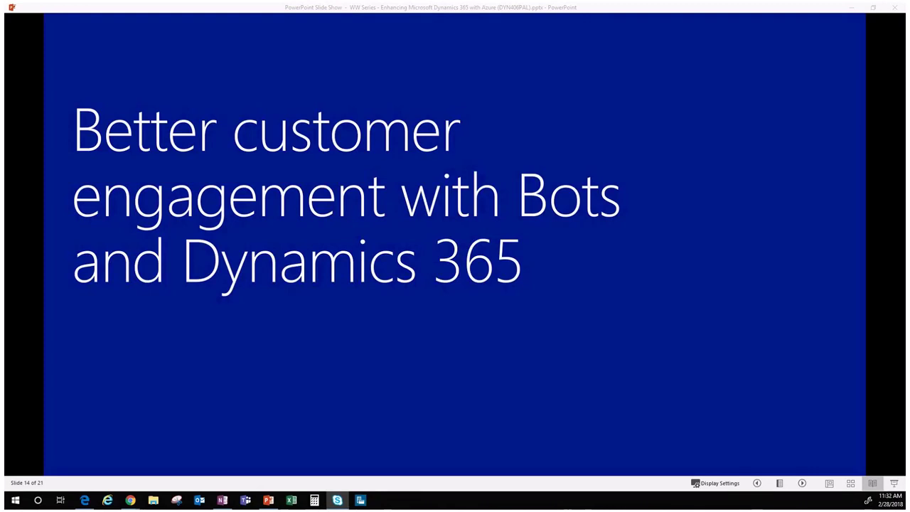
- Switch from the slide show to the customer self-service portal in the browser, visit its Knowledge Base, and start a live chat
key(alt+Tab)
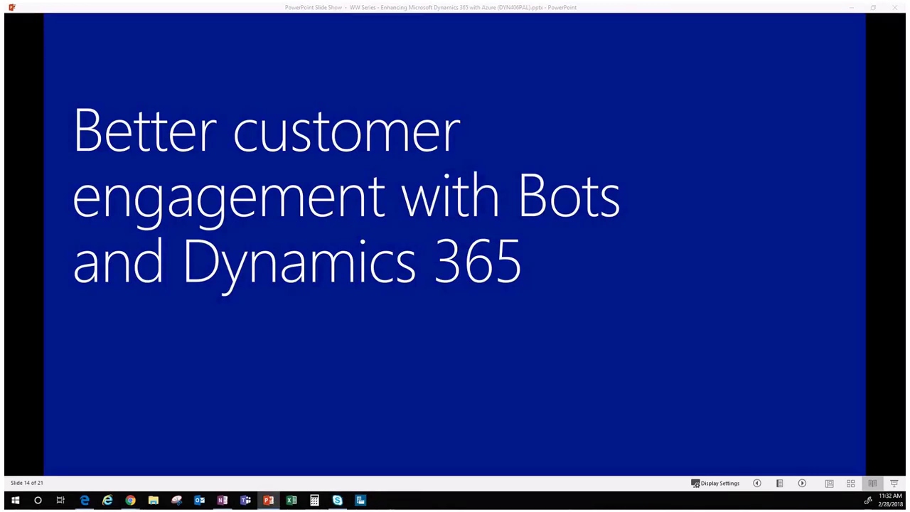
key(alt+Tab)
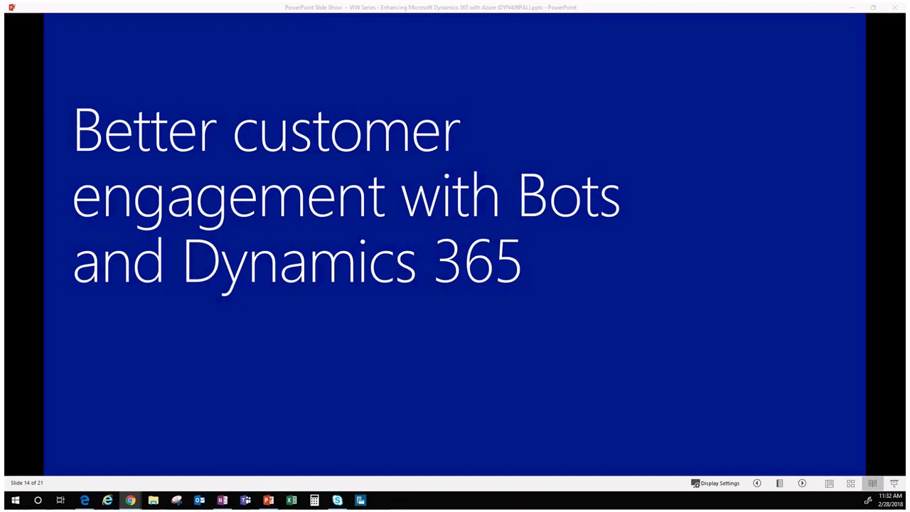
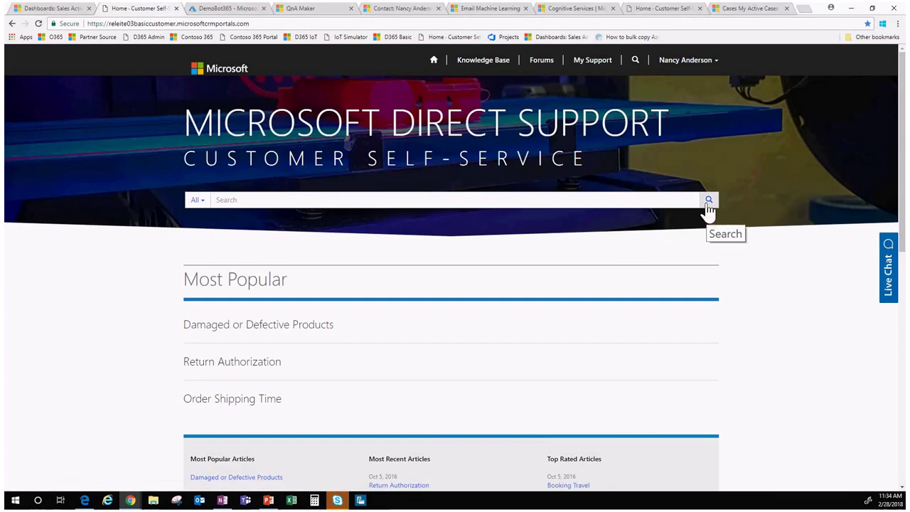
click(482, 64)
click(890, 269)
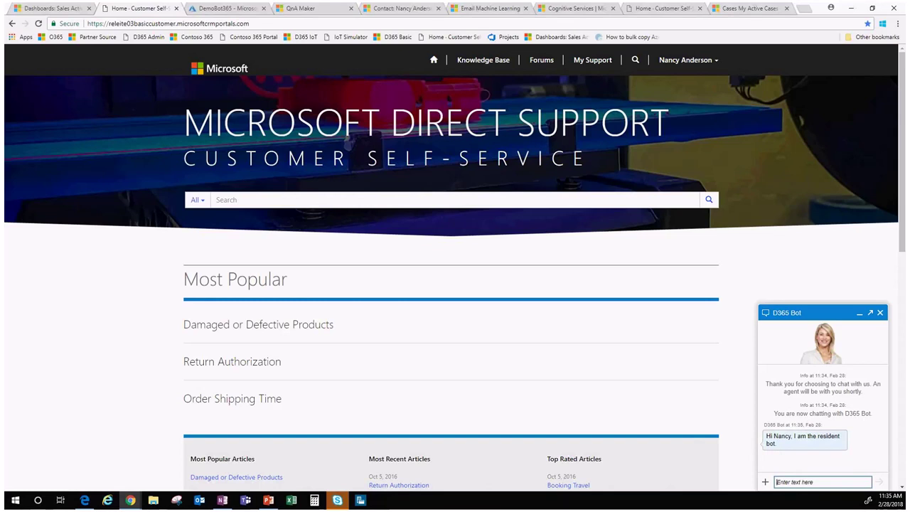
- Greet the D365 Bot with "hi" and ask it "What's your phone number?" in the portal chat
click(793, 482)
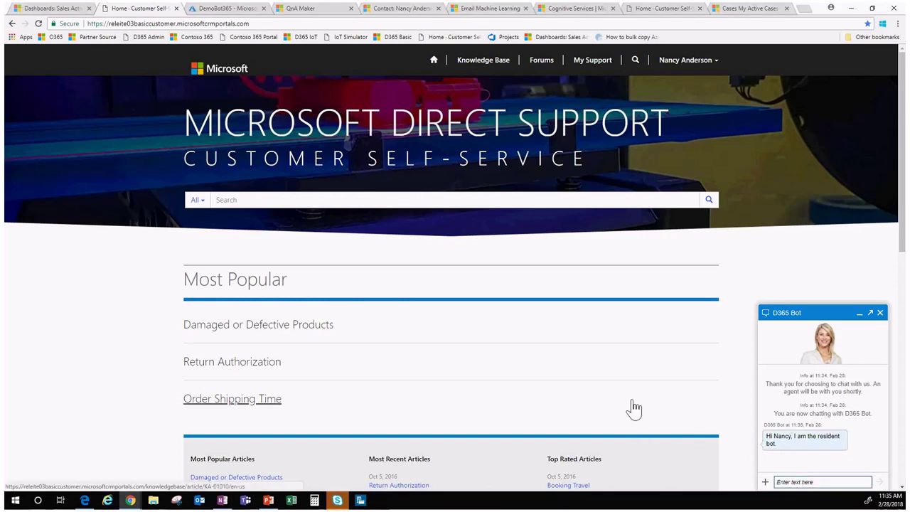
text(hi)
key(Return)
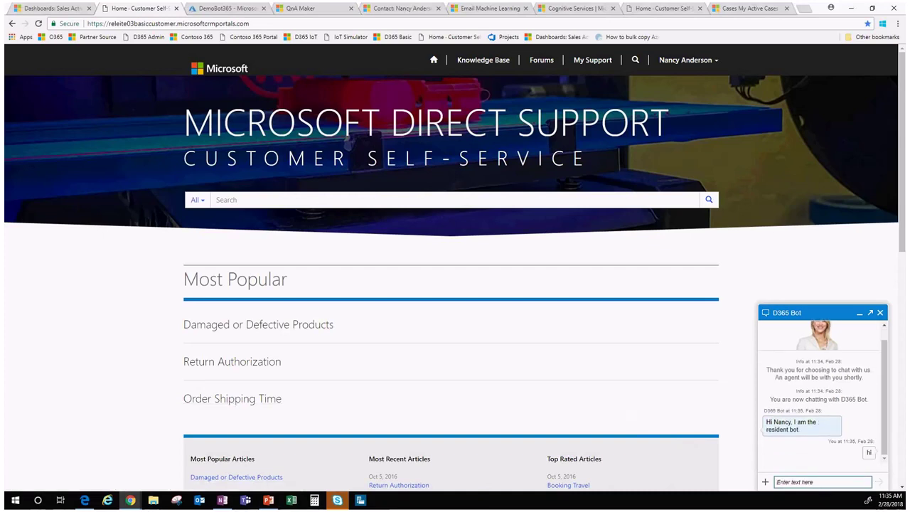
key(alt+Tab)
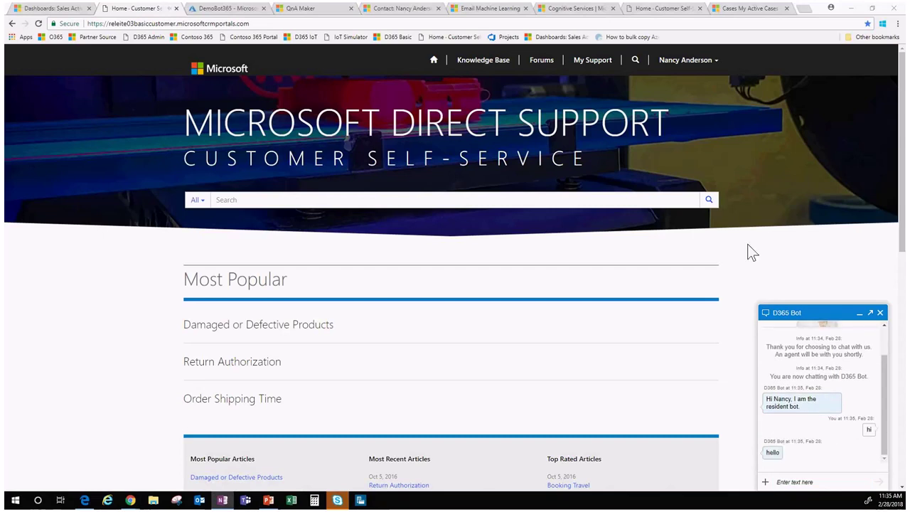
click(809, 481)
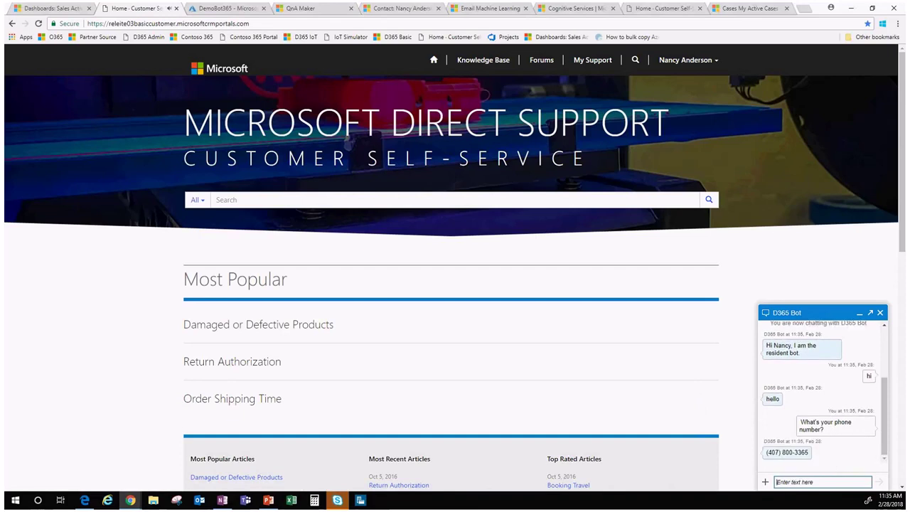
- Ask the D365 Bot "What time u open?" in the portal chat
click(222, 500)
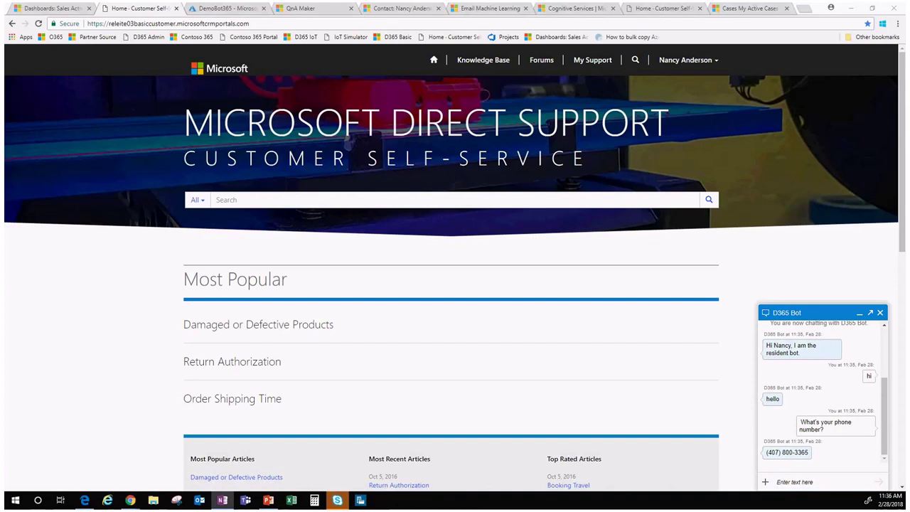
click(811, 482)
text(What time u open?)
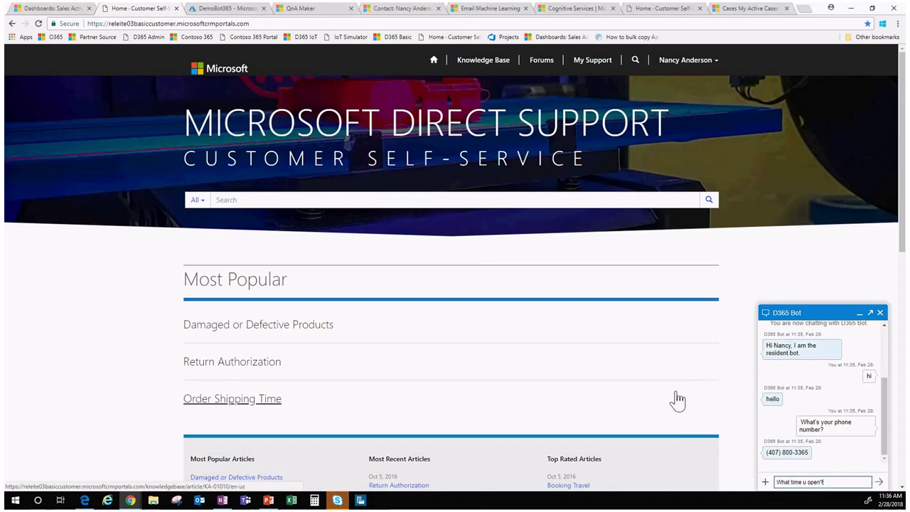
key(Return)
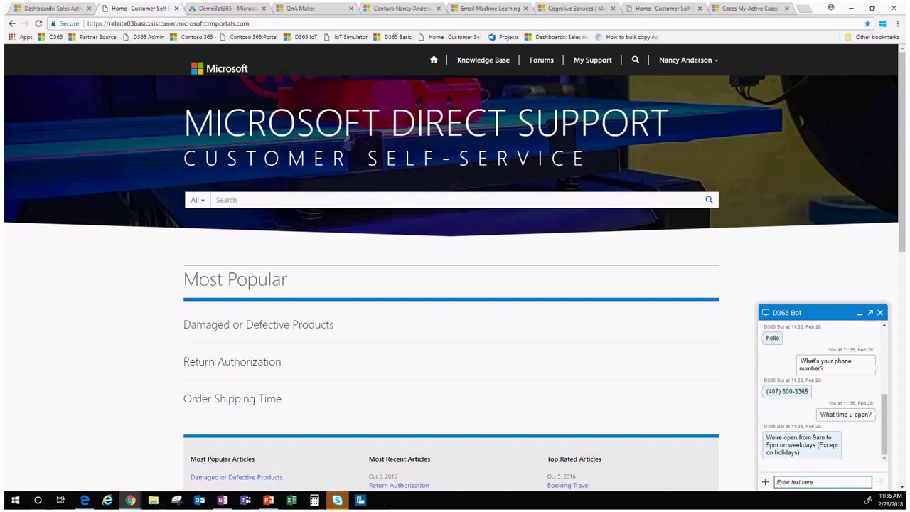
- Ask the bot "What's the meaning of life?" and answer "yes" to the offer of a human agent
key(alt+Tab)
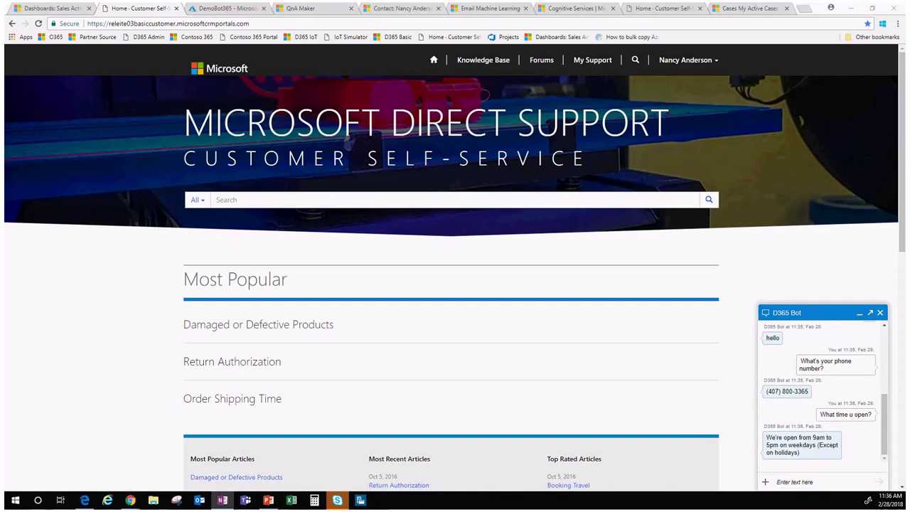
click(821, 480)
text(What's the meaning of life?)
key(Return)
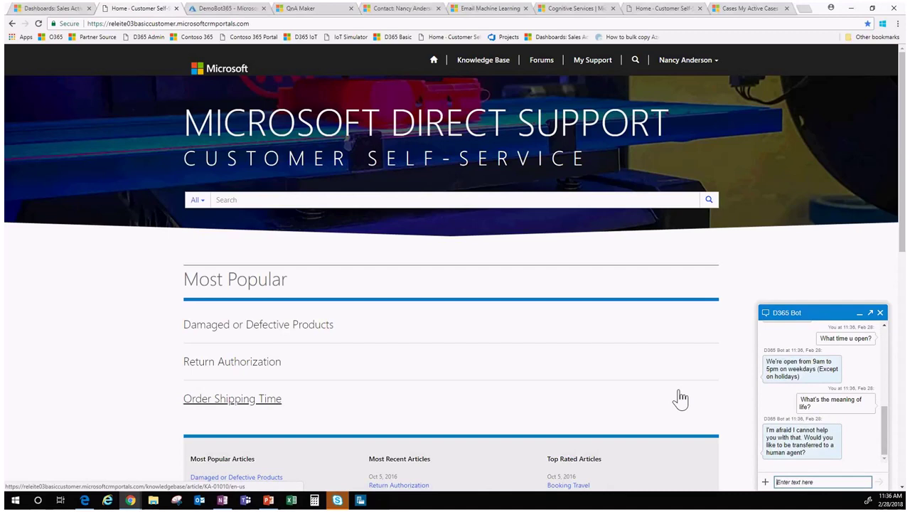
text(yes)
key(Return)
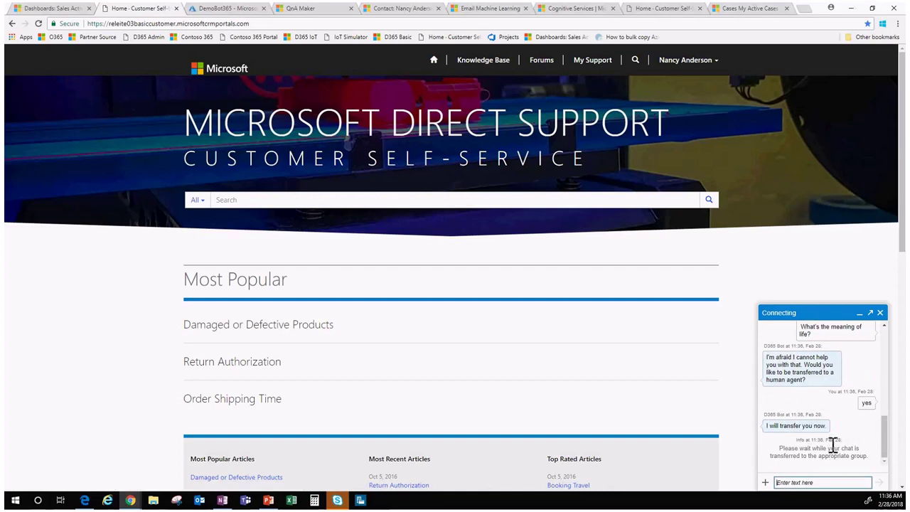
- Switch to the Dynamics 365 sales dashboard, expand Live Assist, and accept the customer chat transferred by the bot
click(63, 10)
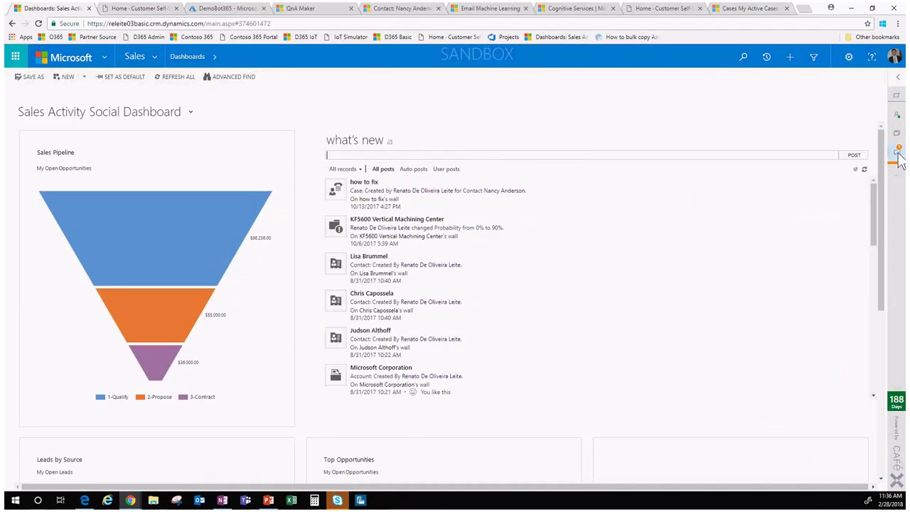
click(899, 78)
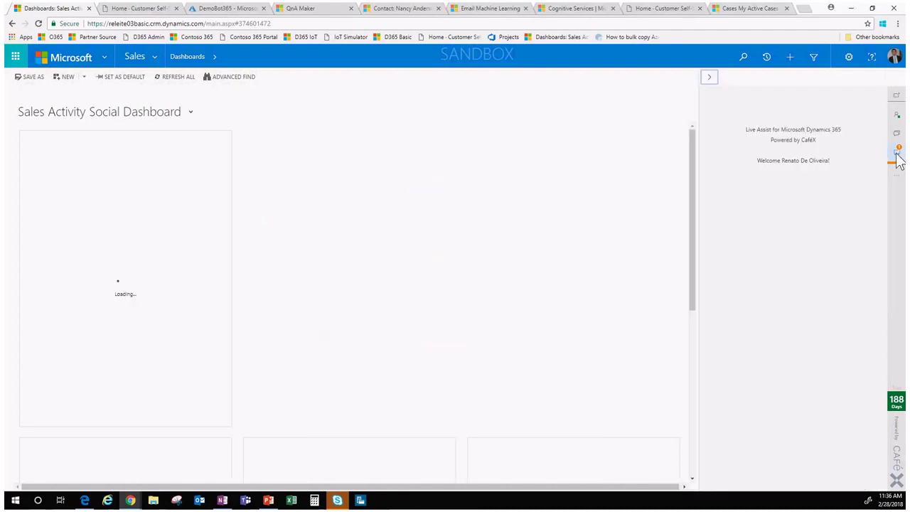
click(898, 158)
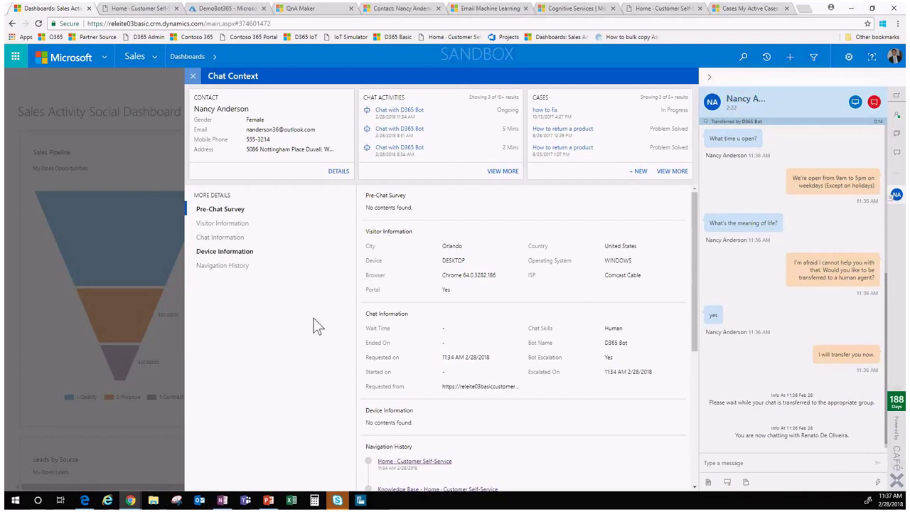
- Review the chat context down to the customer's navigation history, and open the customer's full contact record
scroll(530, 269, down, 4)
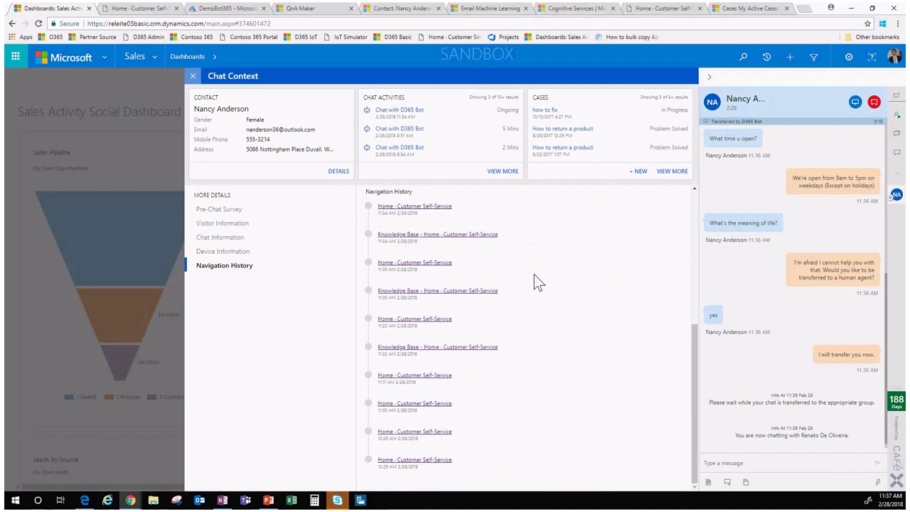
scroll(483, 299, up, 5)
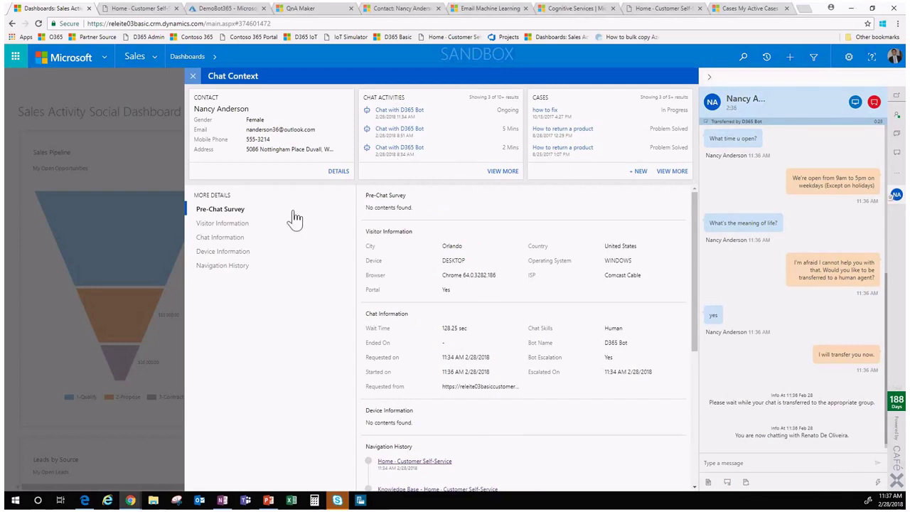
click(339, 172)
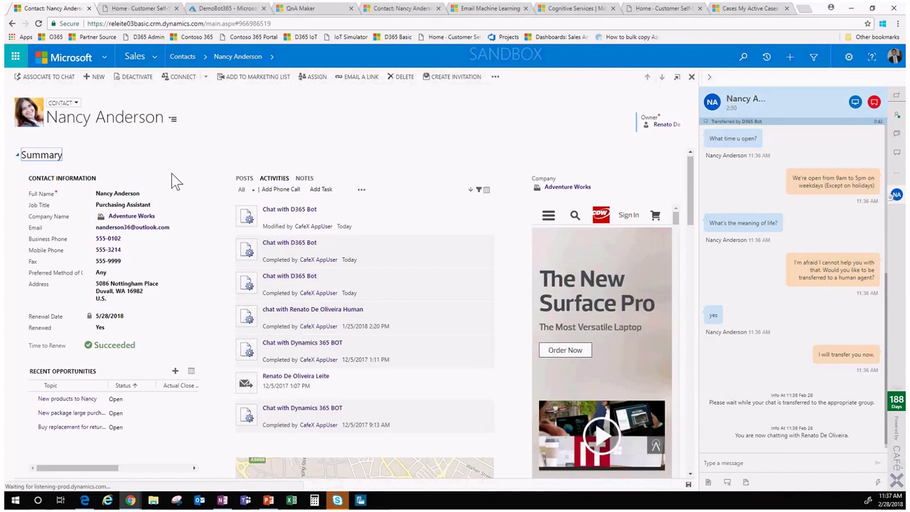
- Reply "hi" to the customer as the live agent and check the message in the portal chat
click(732, 461)
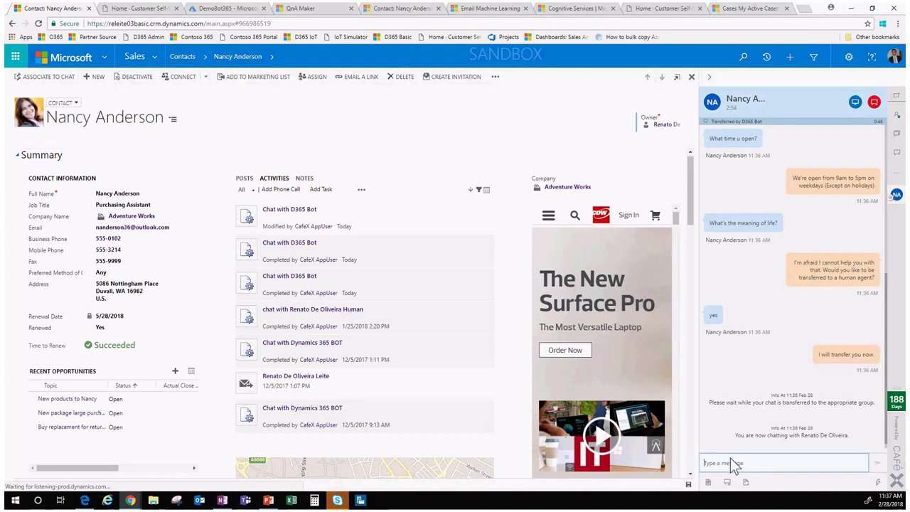
text(hi)
key(Return)
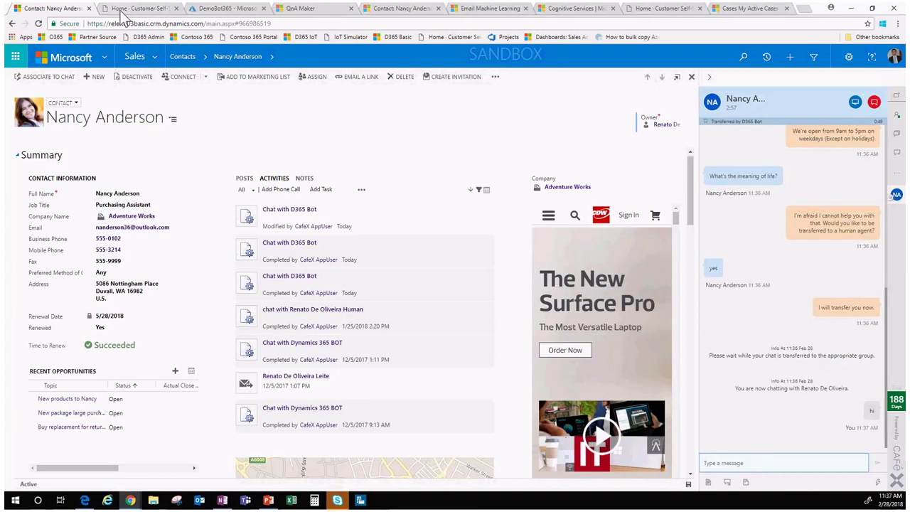
click(123, 9)
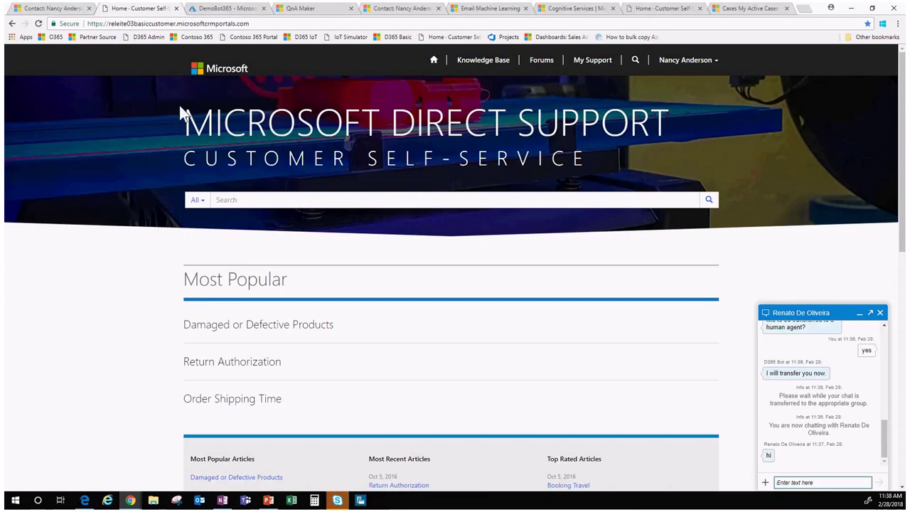
- In the Azure portal, search new resources for Bot, examine the Web App Bot form and its Node.js templates, and leave without creating anything
click(227, 8)
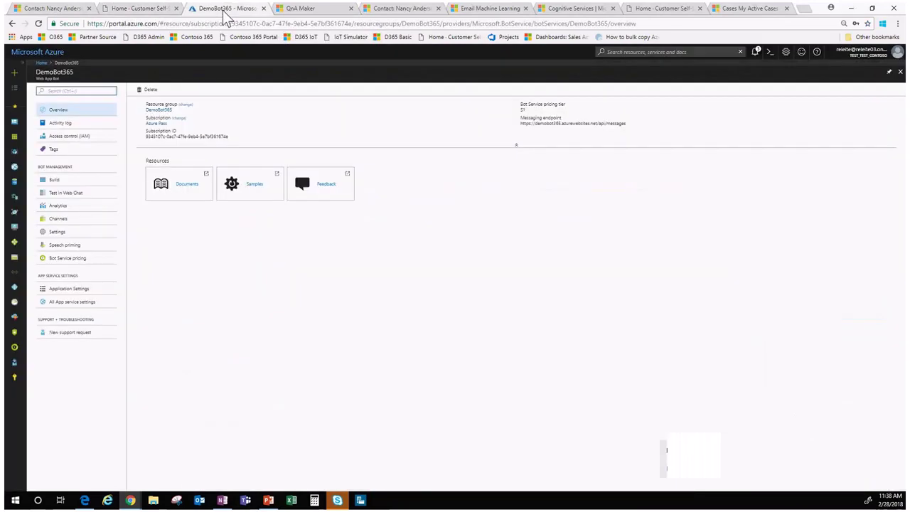
click(15, 80)
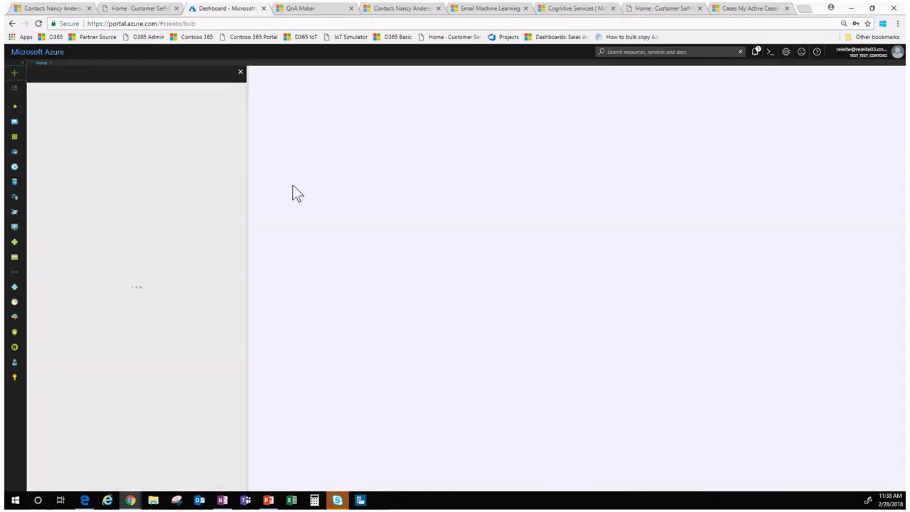
text(Bot)
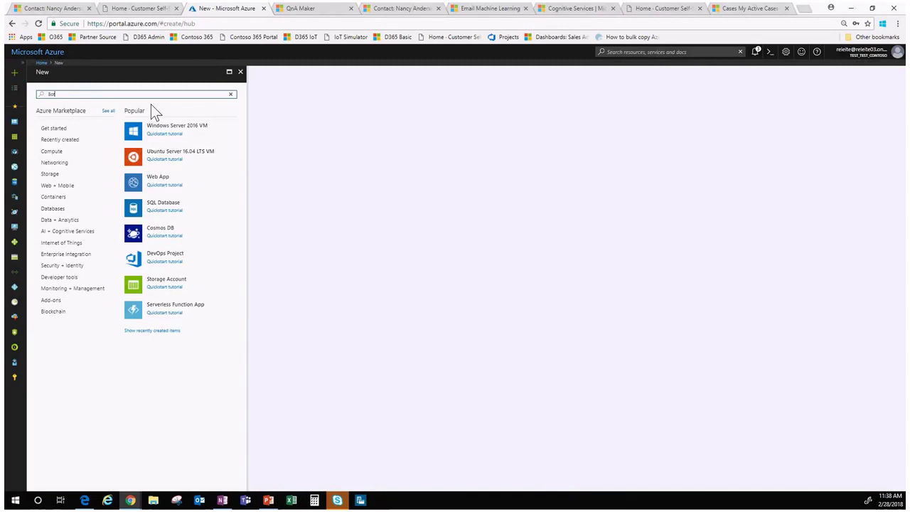
click(100, 129)
click(60, 468)
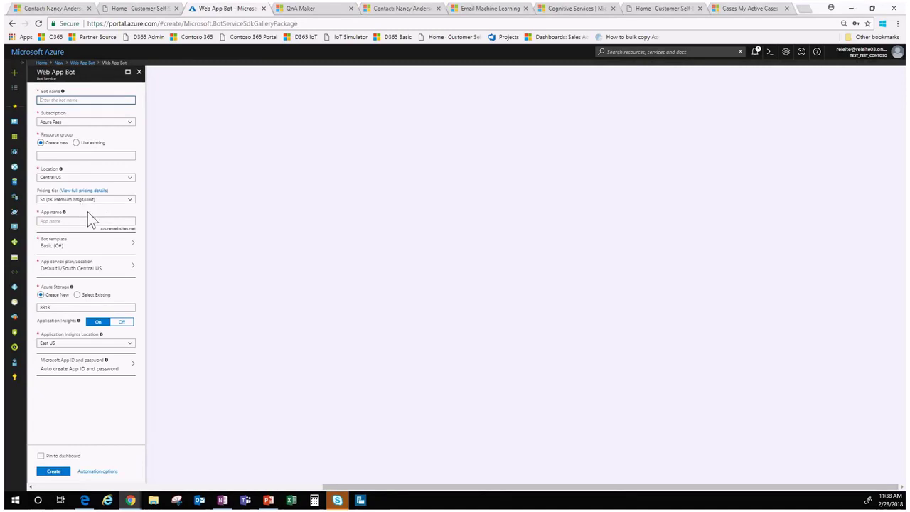
click(125, 254)
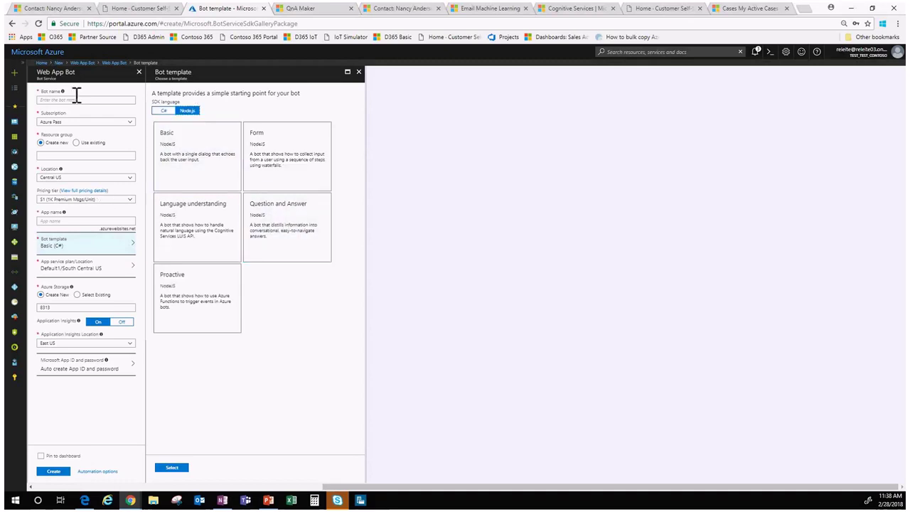
click(41, 62)
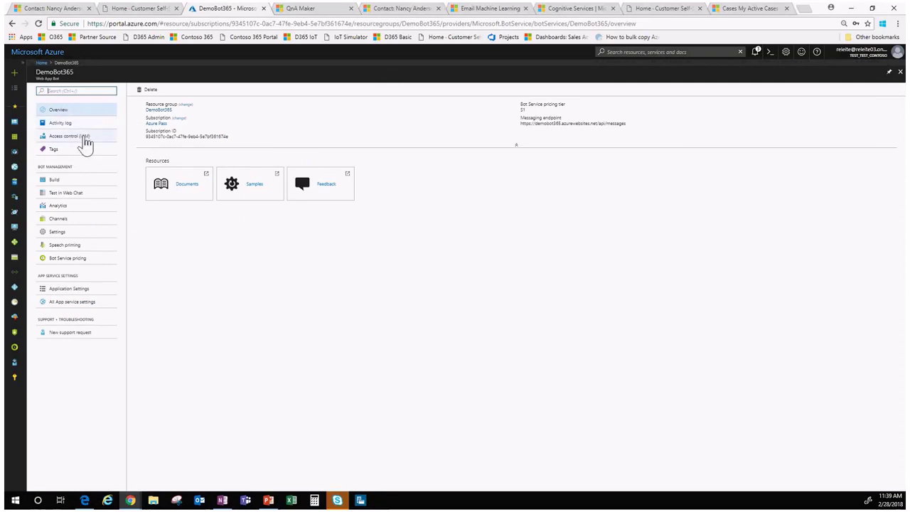
- Open the online code editor from DemoBot365's build options and display the app.js file
click(85, 182)
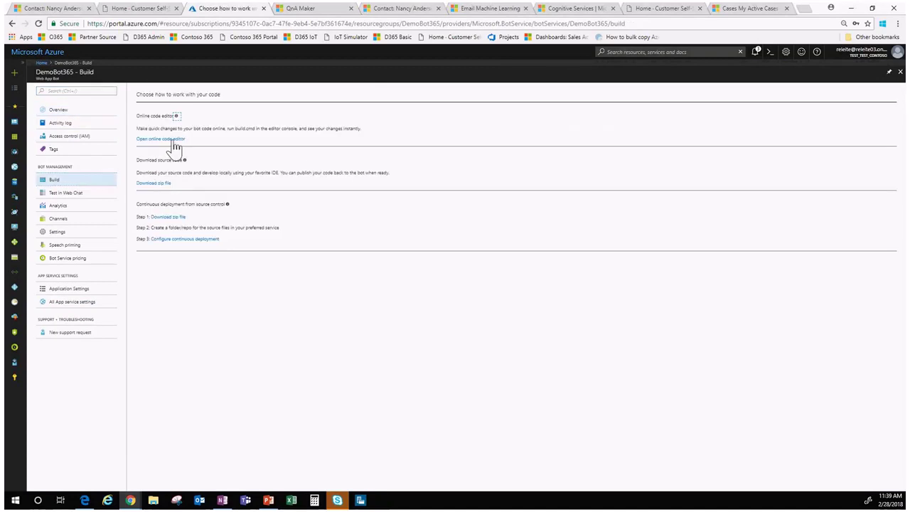
click(172, 140)
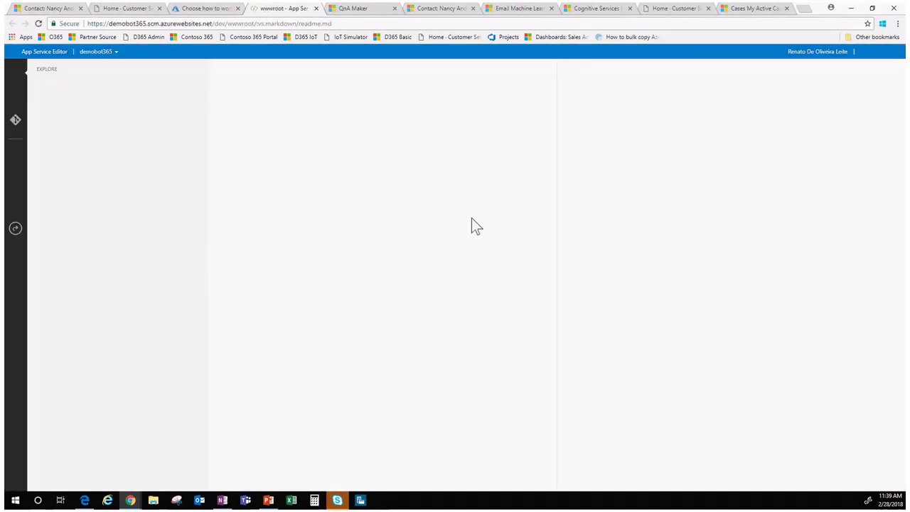
click(57, 148)
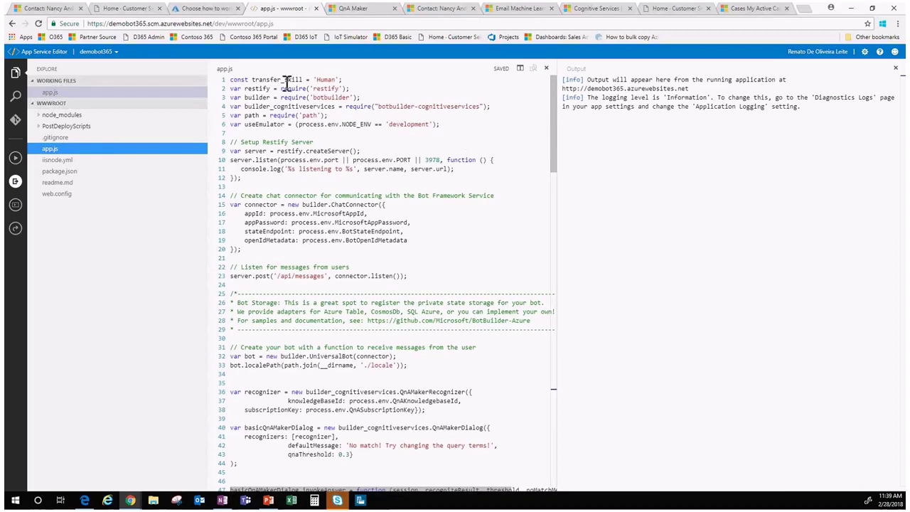
- Return to the Azure portal and review DemoBot365's application settings down to the QnA knowledge base and subscription entries
drag(558, 120, 570, 73)
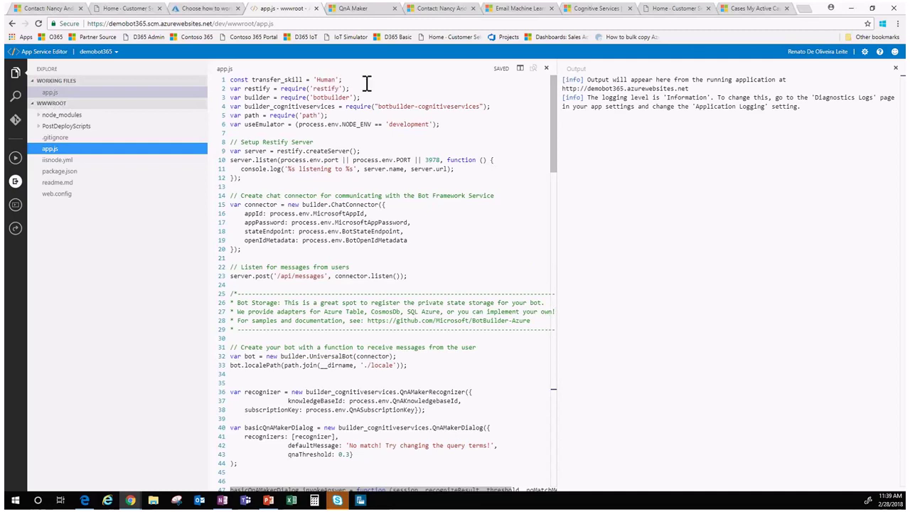
click(317, 8)
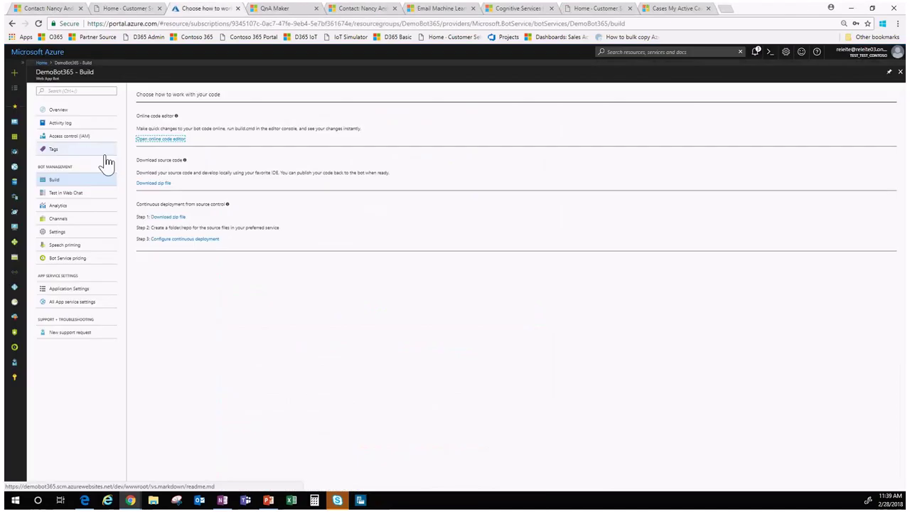
click(74, 292)
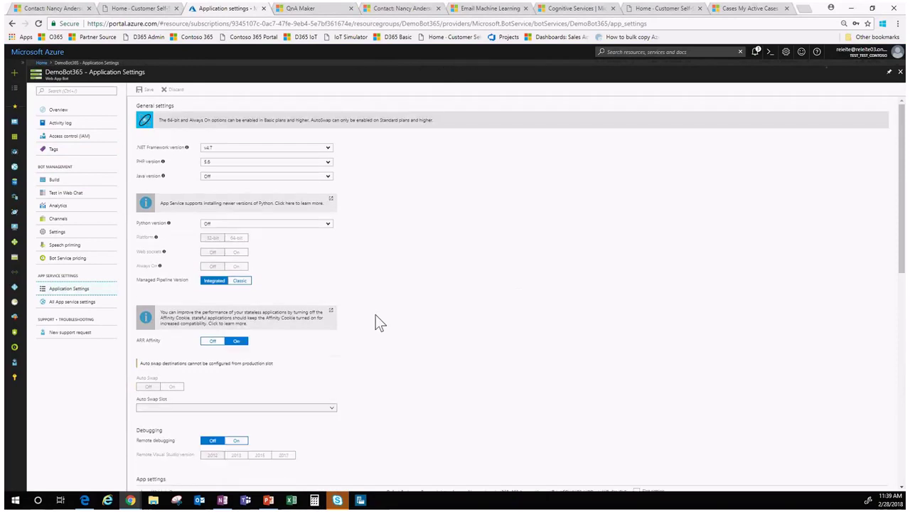
scroll(376, 315, down, 3)
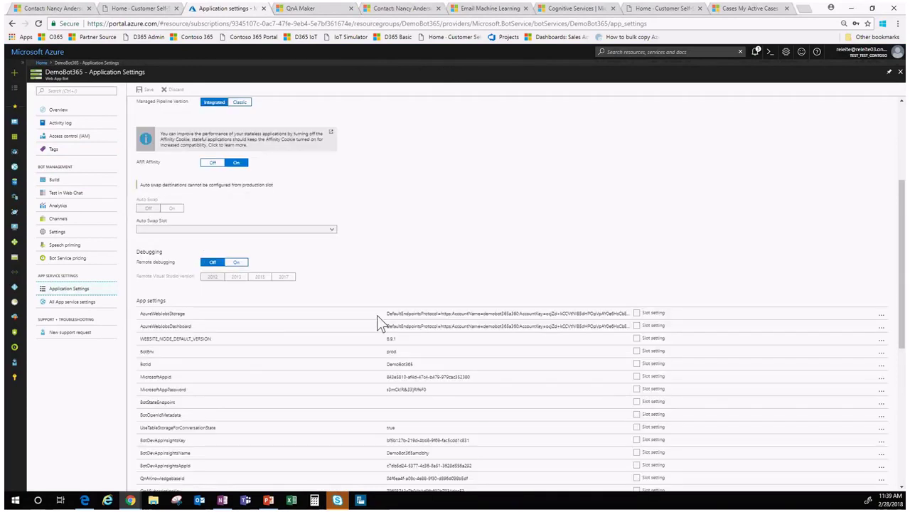
scroll(421, 422, down, 1)
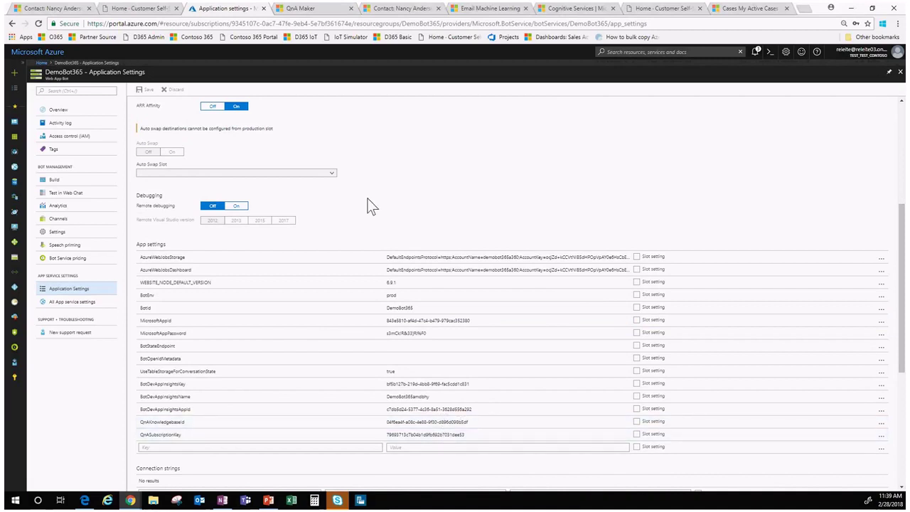
- Test DemoBot365 in its web chat with the message "hi" and display the bot's connected and available channels
click(74, 195)
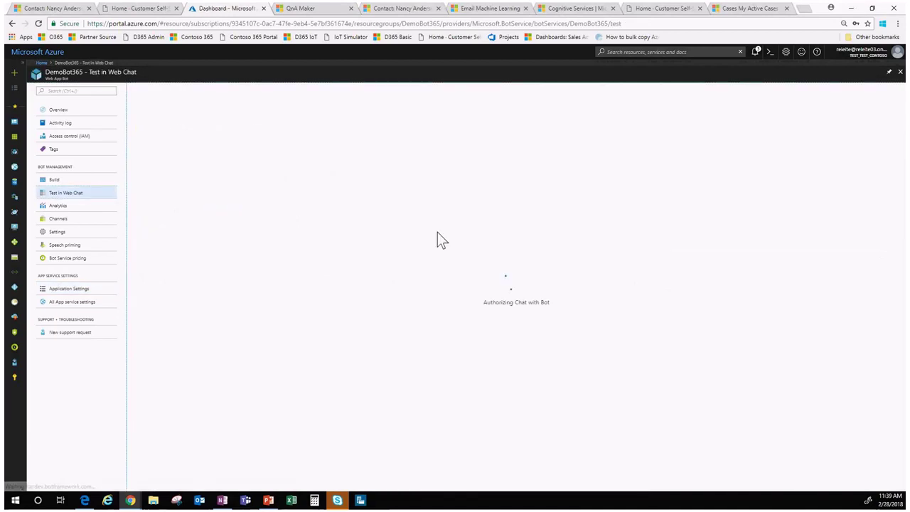
click(395, 482)
text(hi)
key(Return)
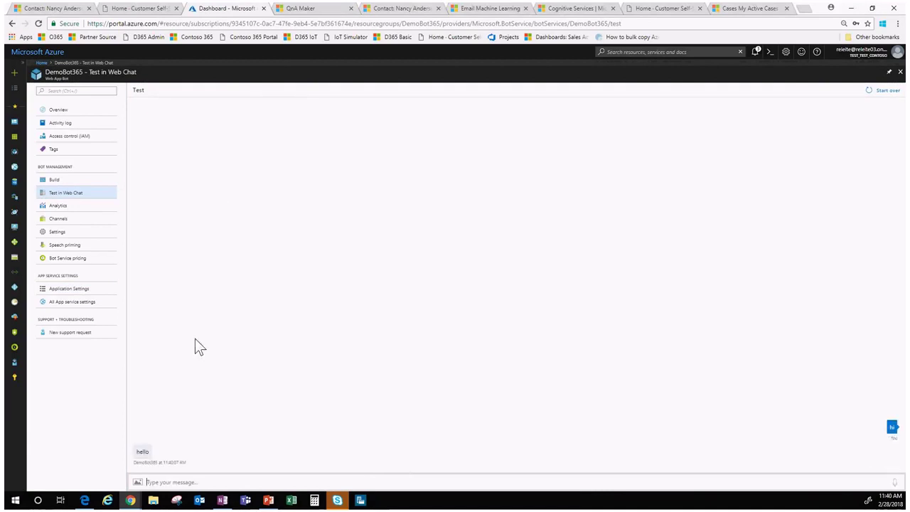
click(62, 219)
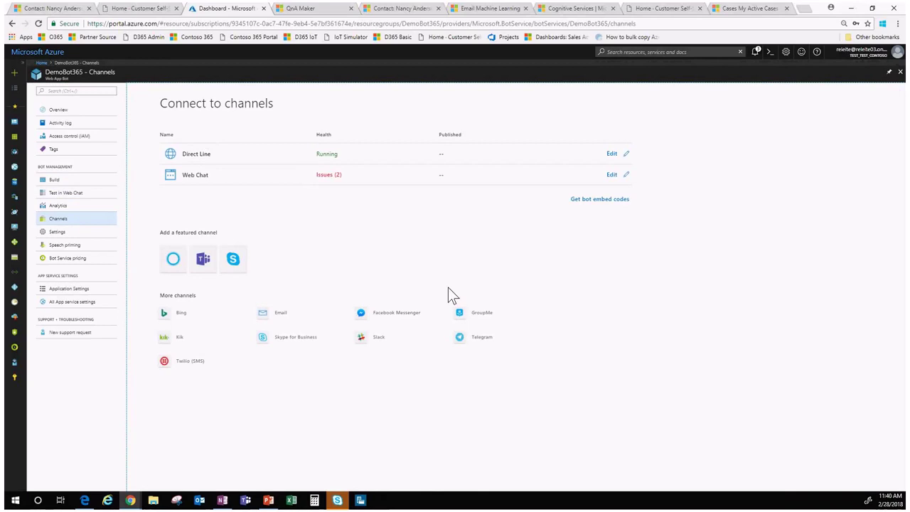
- In QnA Maker, add a pair with the question "What's your name" and the bot's name as answer, then save and retrain the knowledge base
click(318, 8)
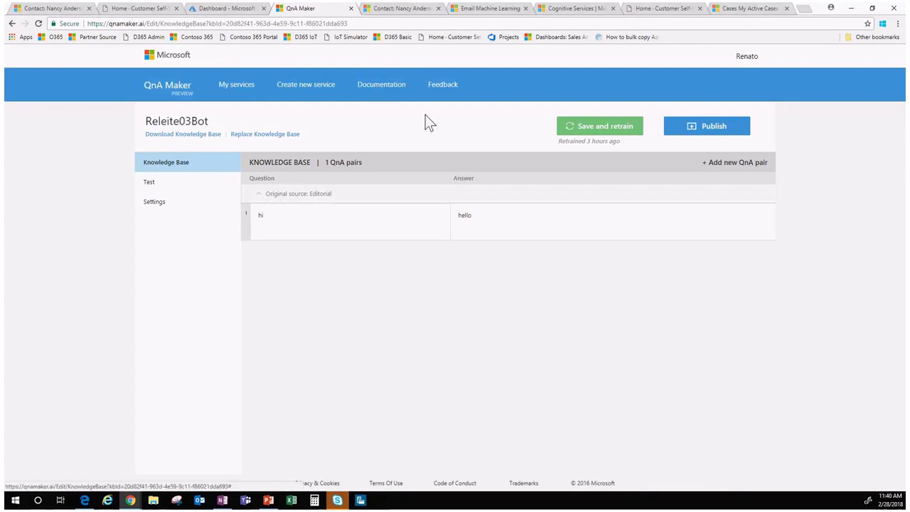
click(742, 168)
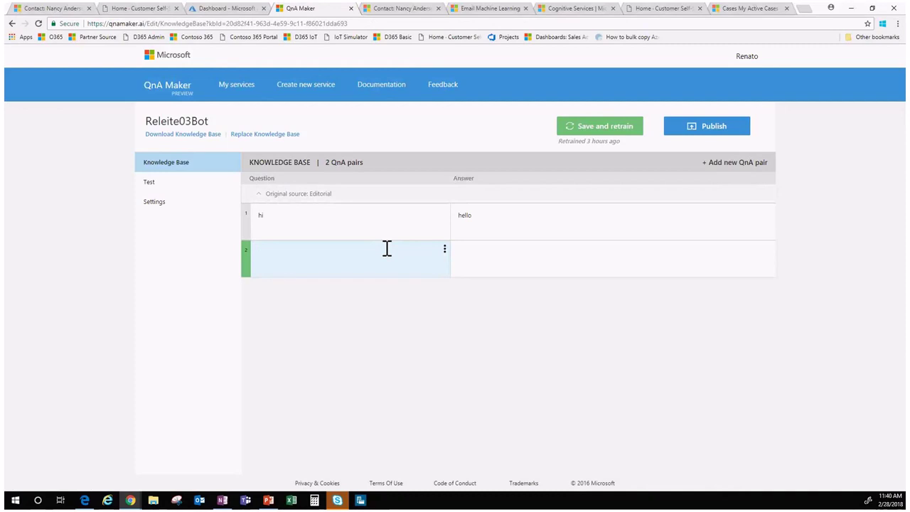
text(HWzat)
key(BackSpace)
key(BackSpace)
key(BackSpace)
key(BackSpace)
text(What's your name)
click(480, 255)
text(Re)
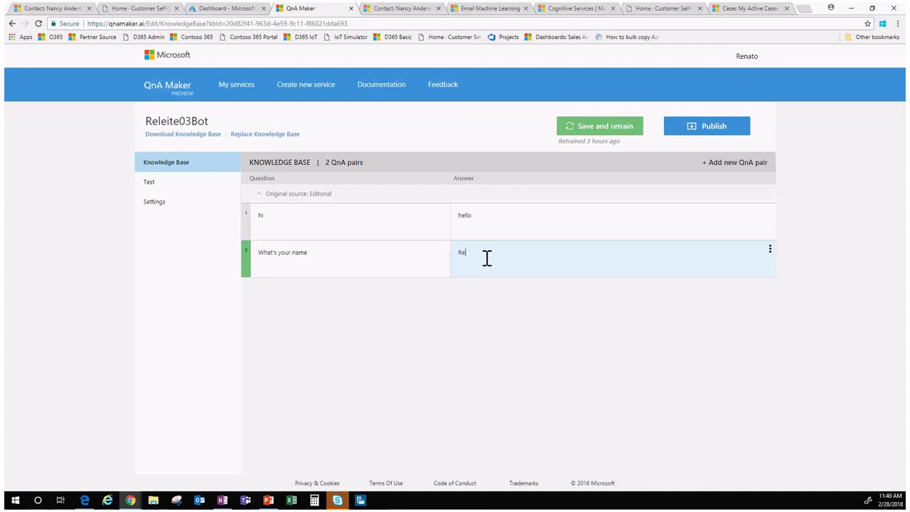
text(nato's BOT)
click(608, 132)
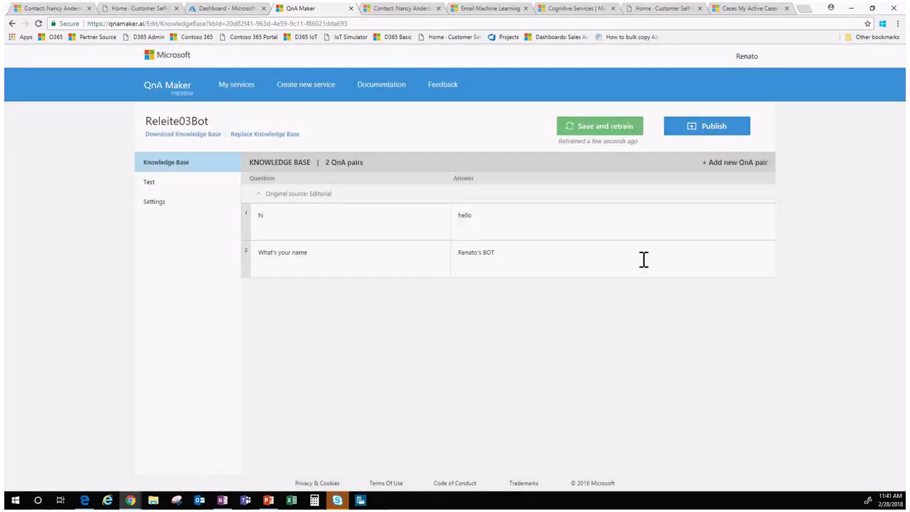
- Test the retrained knowledge base by asking "What's your name", "your name?" and "name" in the test chat
click(181, 181)
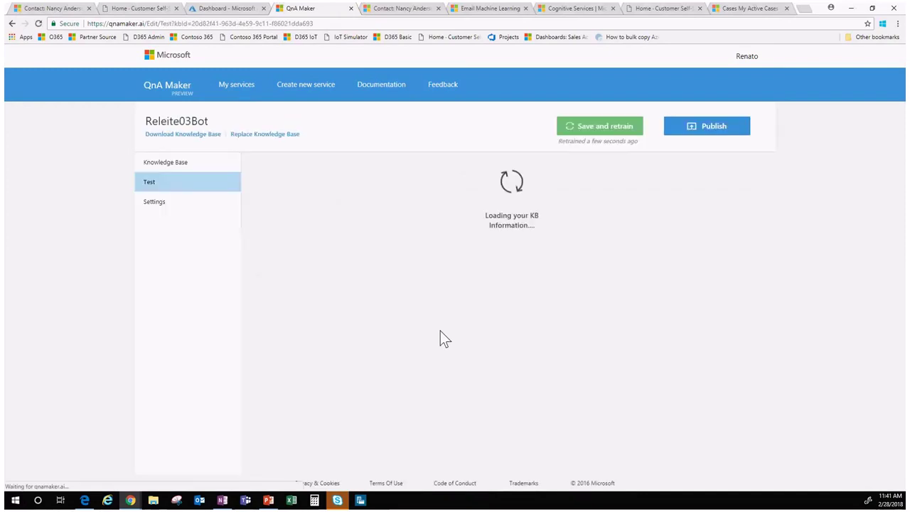
click(509, 452)
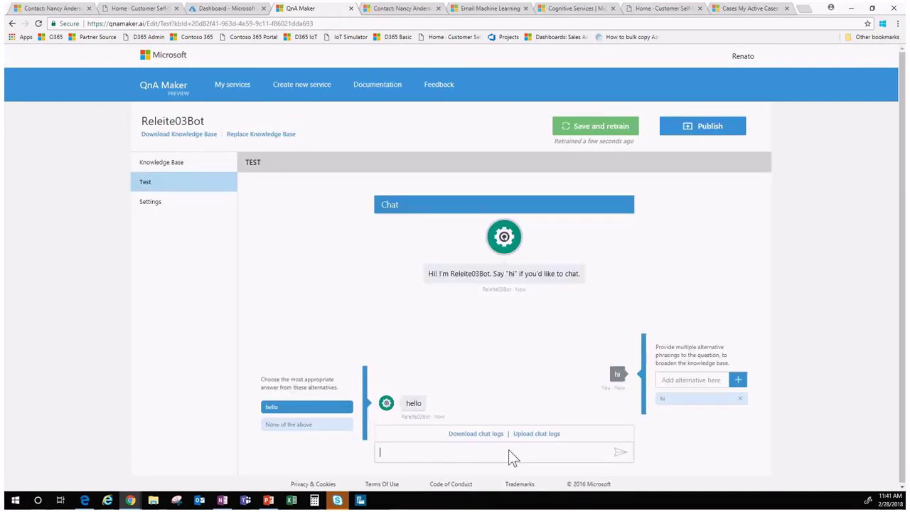
text(What's your name)
key(Return)
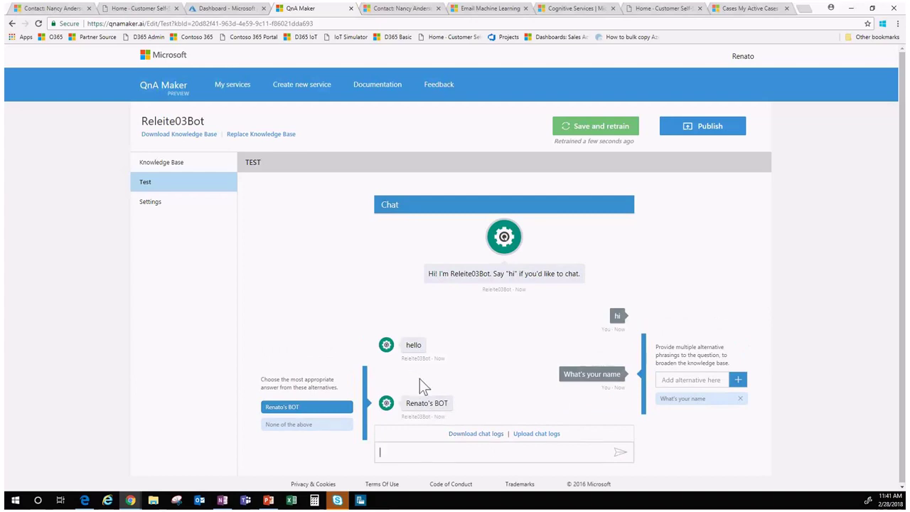
text(your)
text(e?)
key(Return)
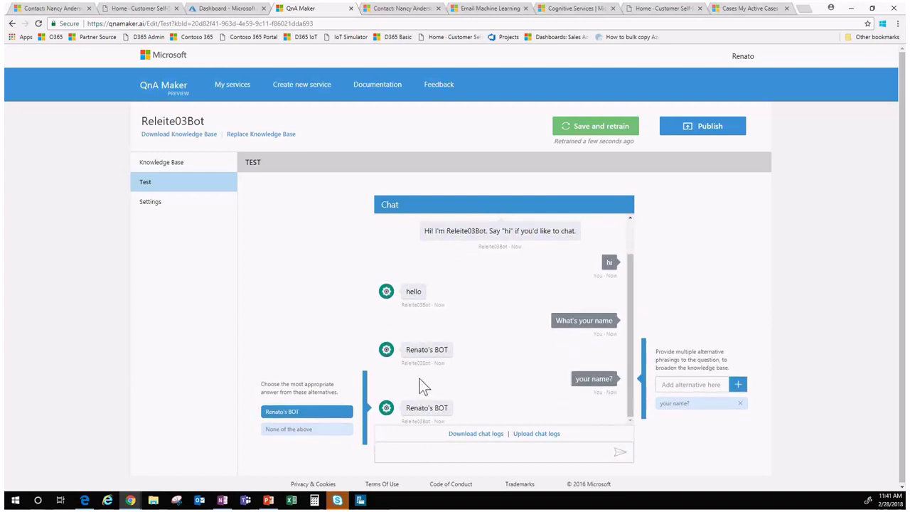
text(name)
key(Return)
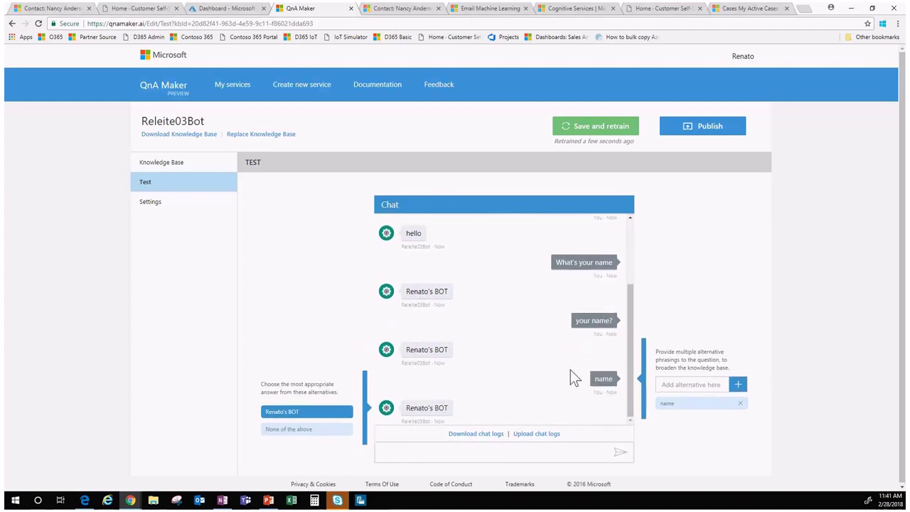
click(703, 384)
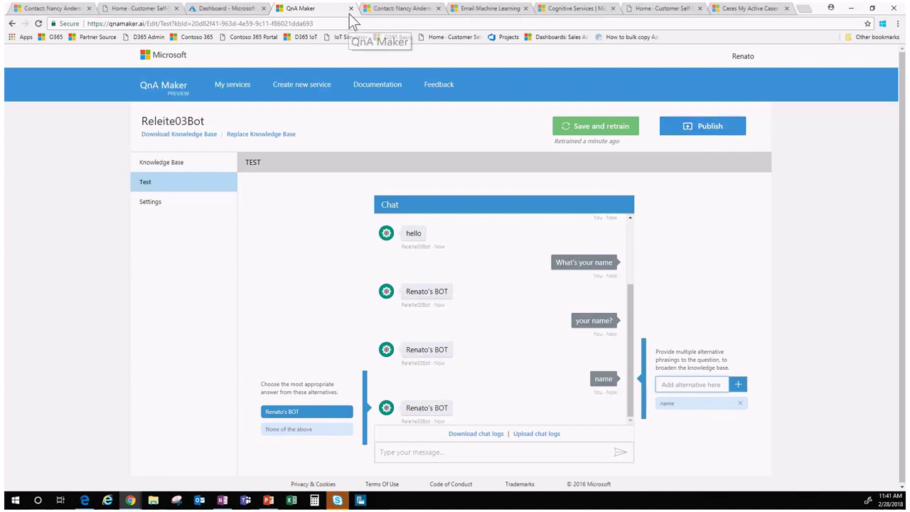
- Reveal the first secret key in DemoBot365's Direct Line channel configuration and return to the customer self-service portal
click(217, 9)
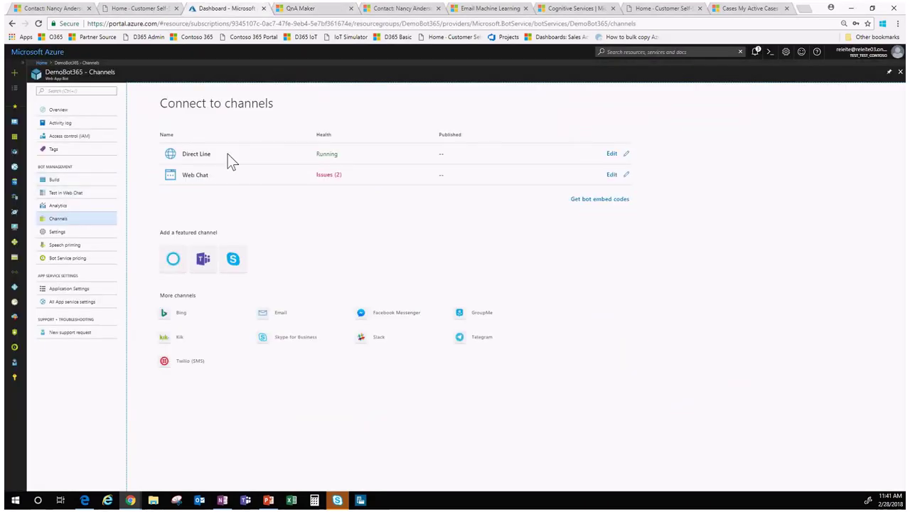
click(614, 154)
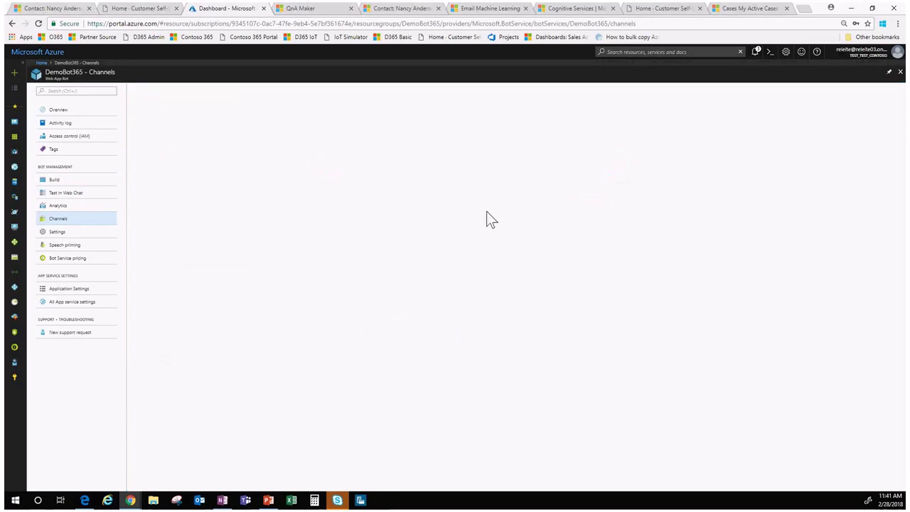
click(623, 220)
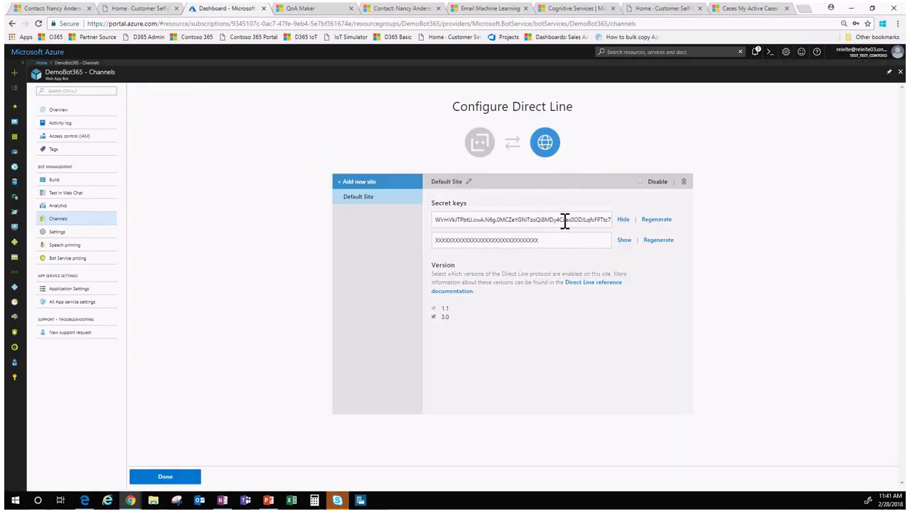
click(142, 9)
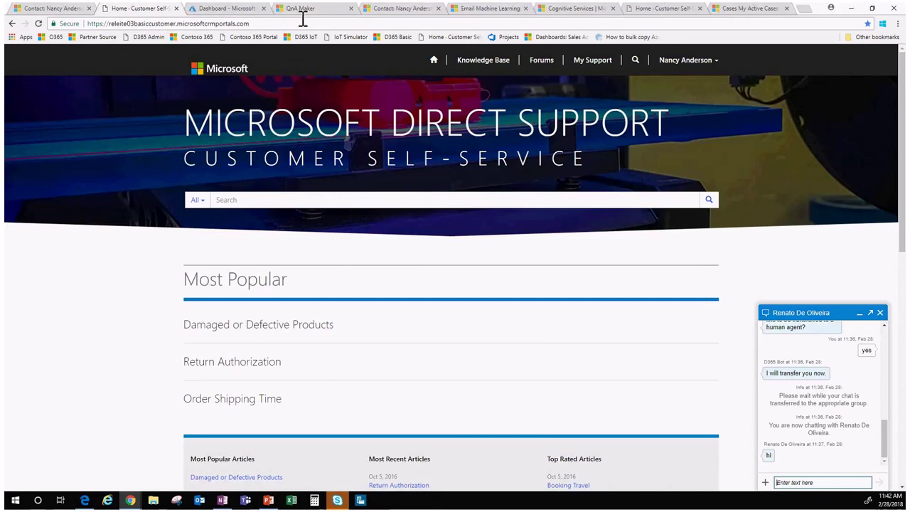
- Switch to the PowerPoint slide show and advance to the bulleted slide on adding Cortana Intelligence to Dynamics 365
click(269, 501)
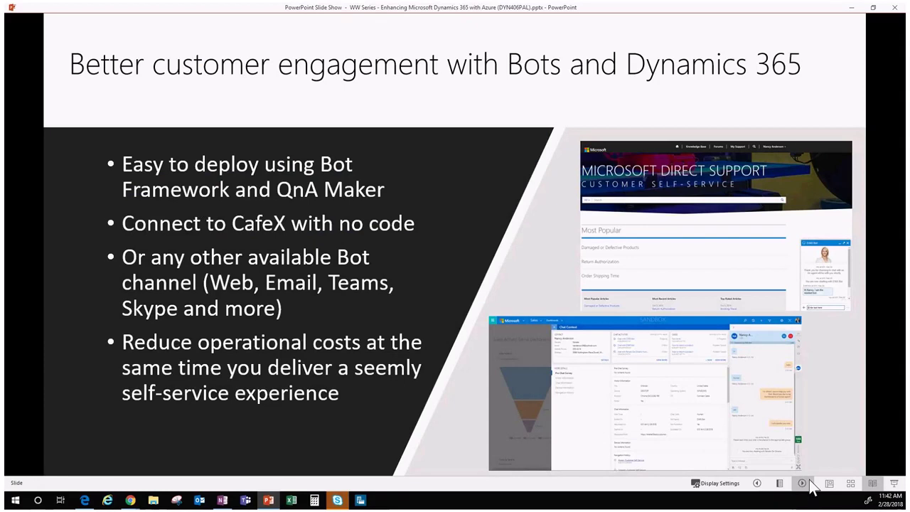
click(804, 483)
click(786, 423)
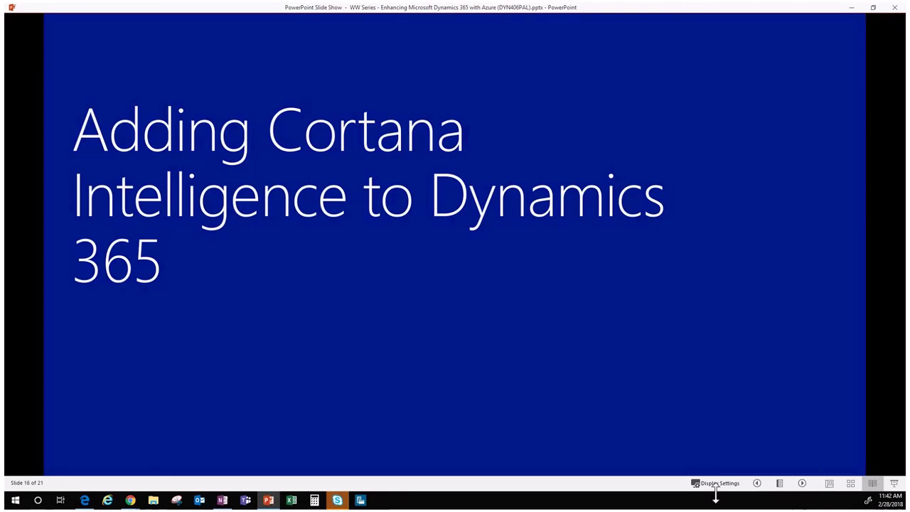
click(807, 482)
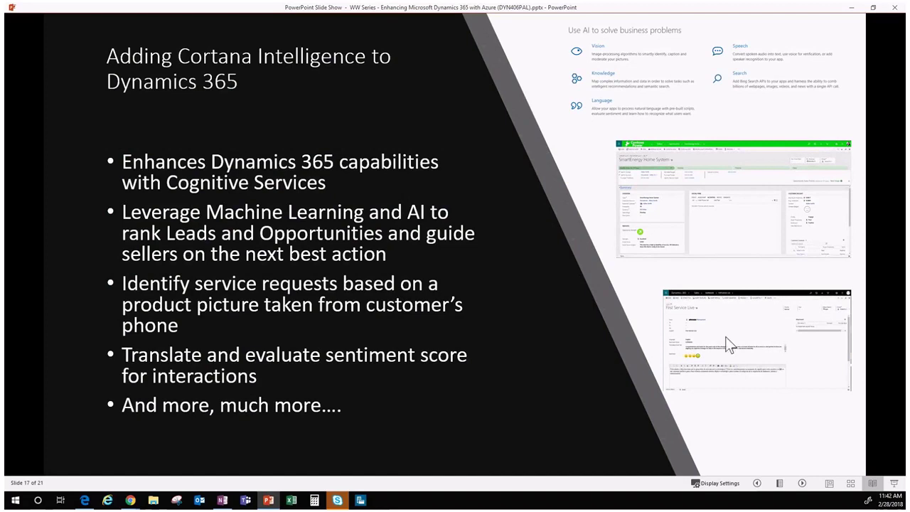
- Switch back to the browser and open the "Test Message" email from the contact's activities in Dynamics 365
click(132, 500)
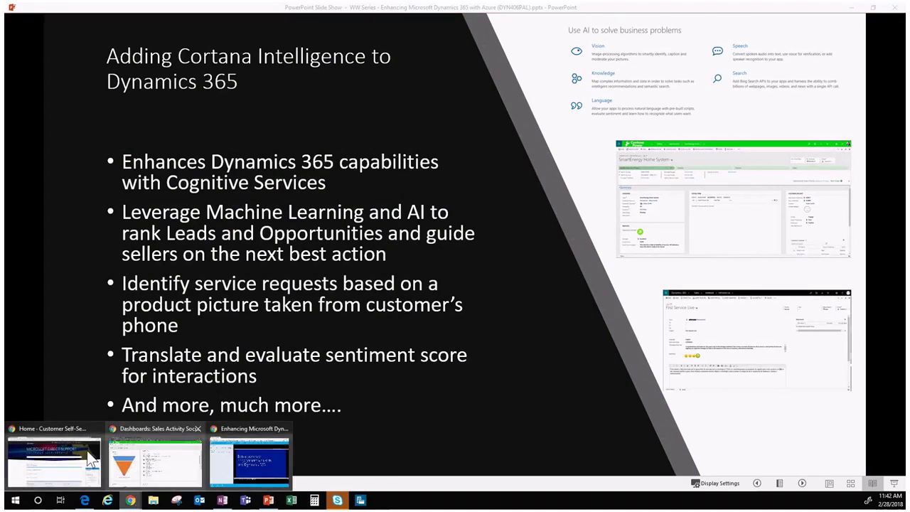
click(90, 458)
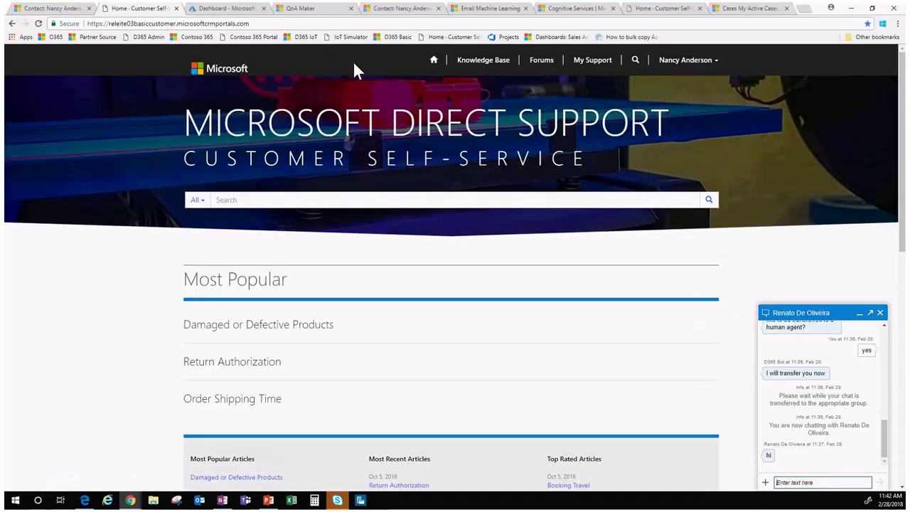
click(402, 8)
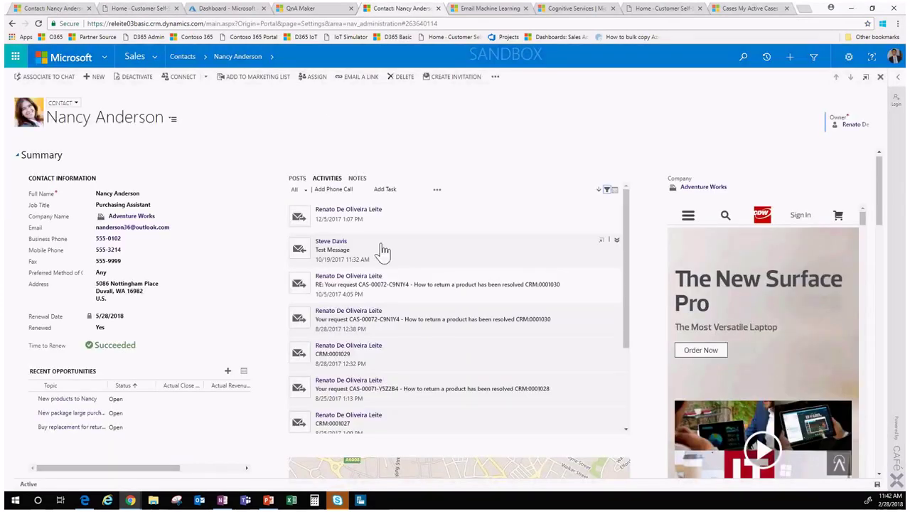
click(601, 242)
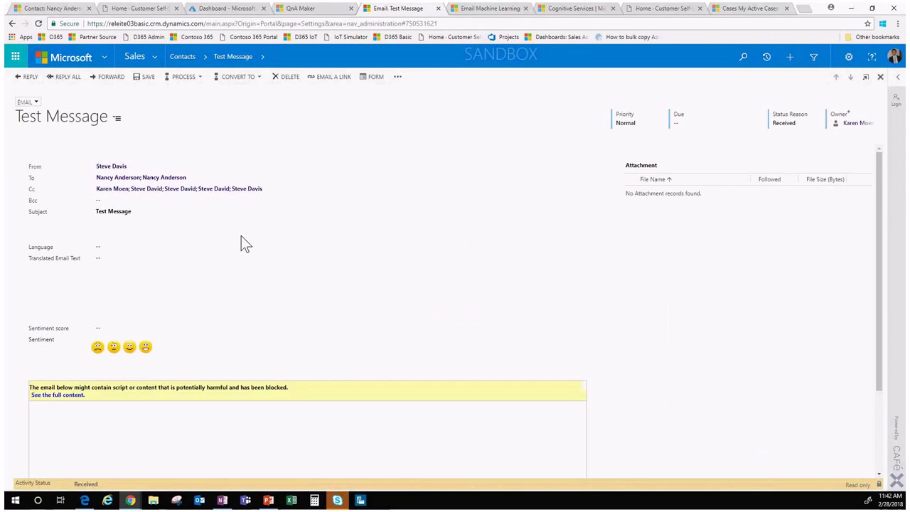
- Reply to the email with "Eu nao estou feliz com o atendimento recebido." above the original message and save the draft
click(28, 80)
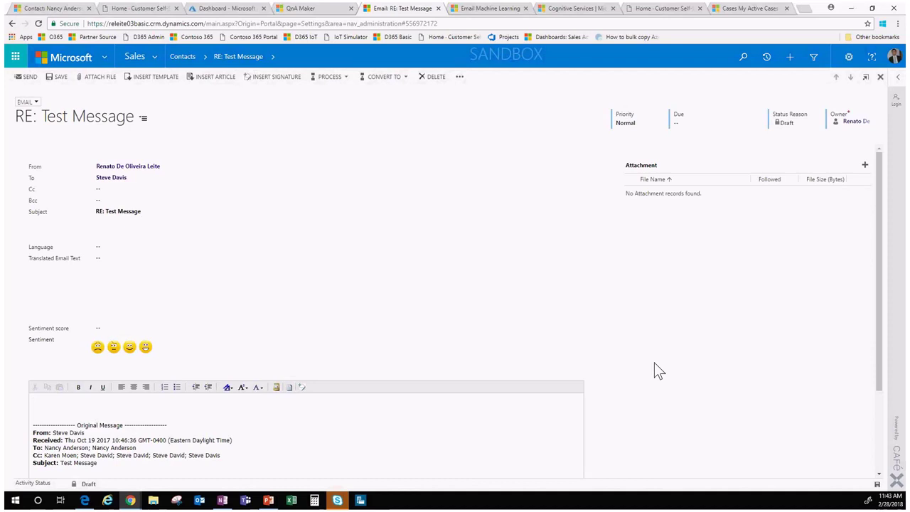
text(Eu nao estou feliz)
key(BackSpace)
key(BackSpace)
text(z com o atendimento recebido.)
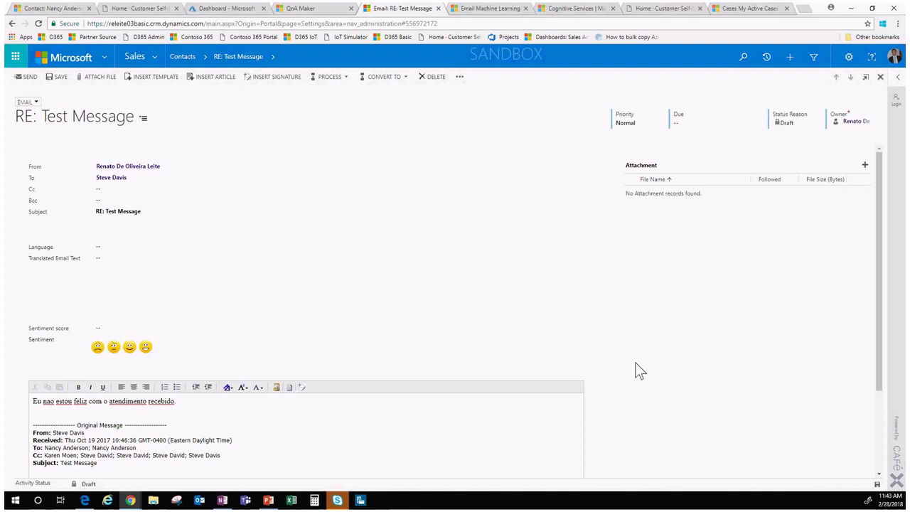
key(ctrl+s)
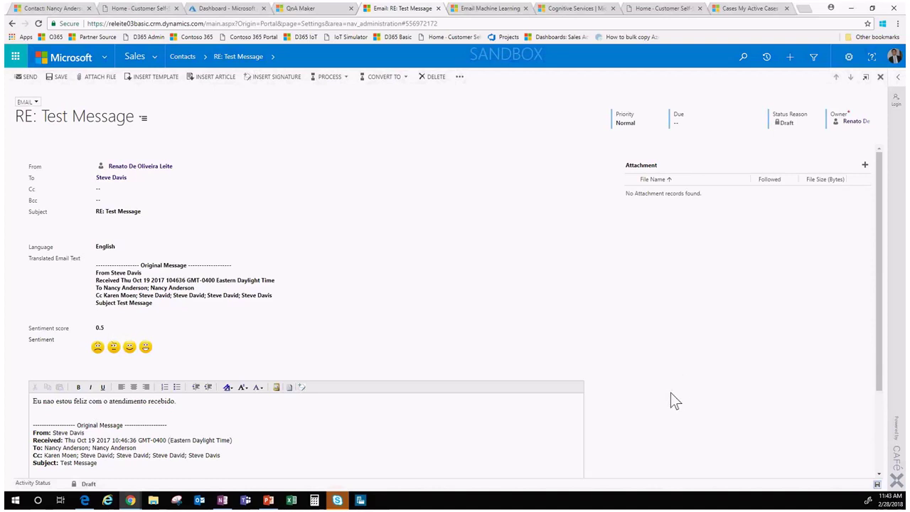
- Reload the draft reply to examine its translated text and sentiment score, and open the Email Machine Learning page on AppSource
click(38, 23)
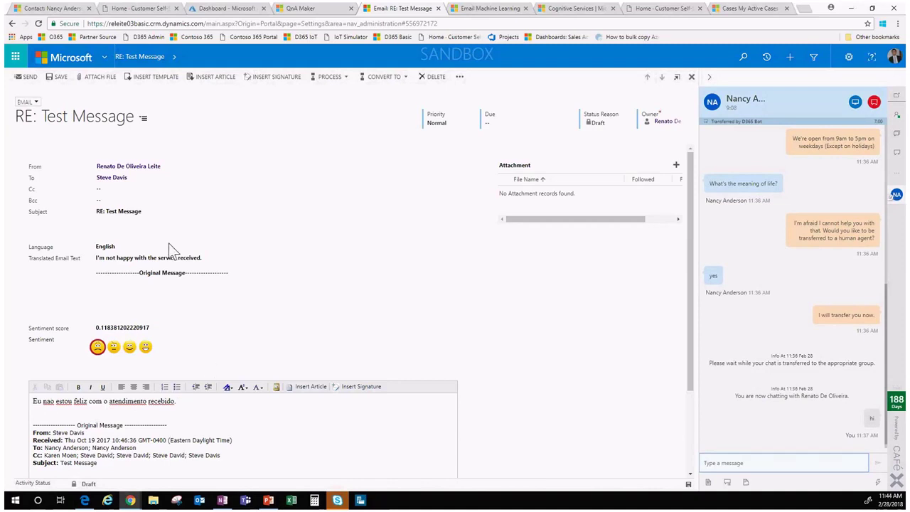
drag(168, 243, 114, 261)
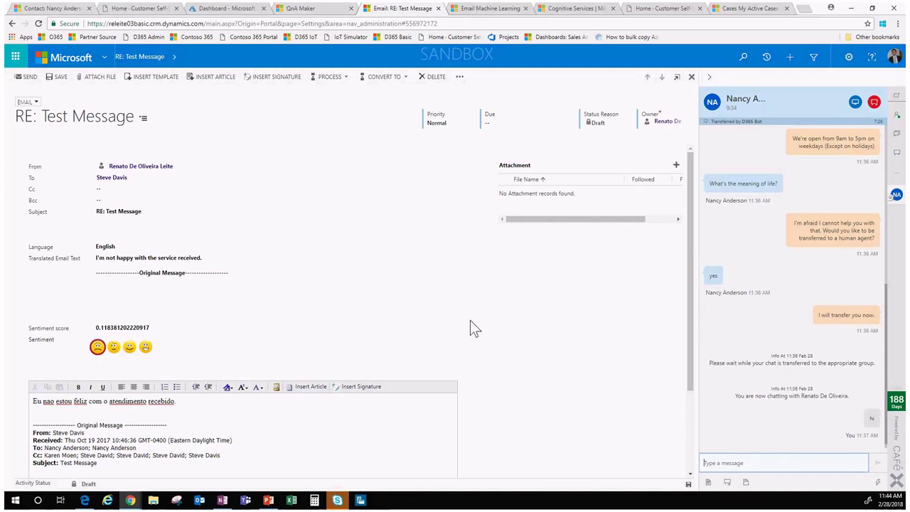
drag(398, 302, 261, 320)
click(498, 10)
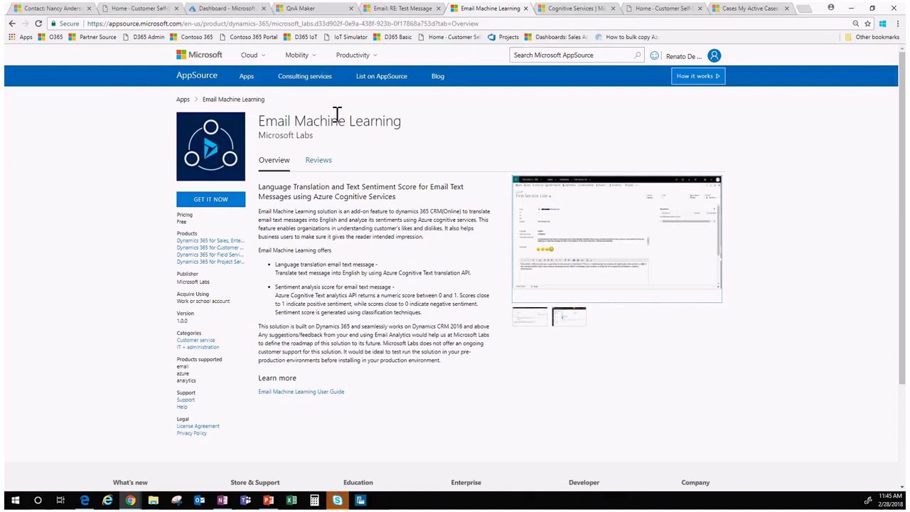
- Switch to the Azure Cognitive Services page and open the Cognitive Services Directory
drag(260, 121, 403, 139)
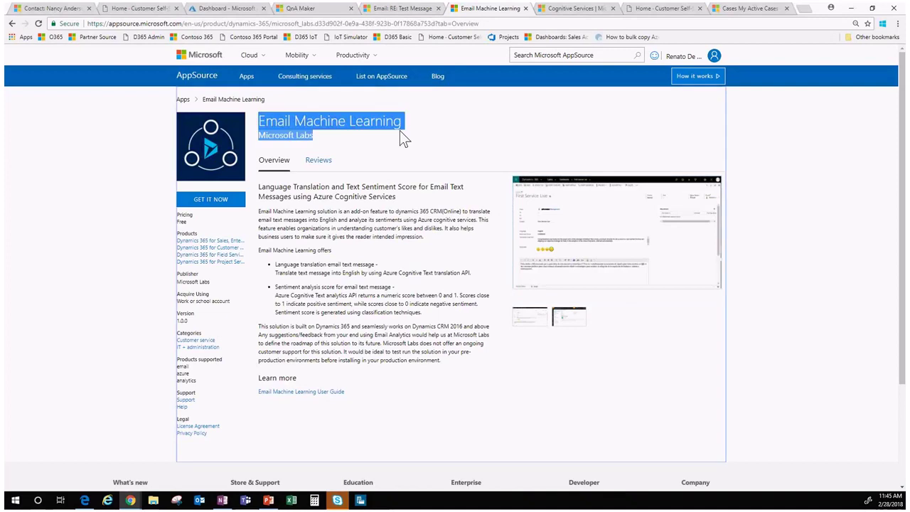
click(403, 139)
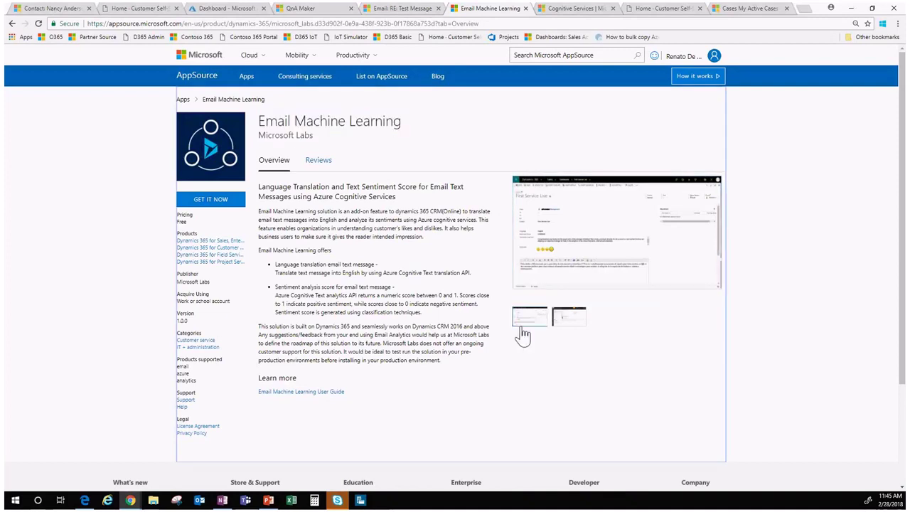
click(574, 10)
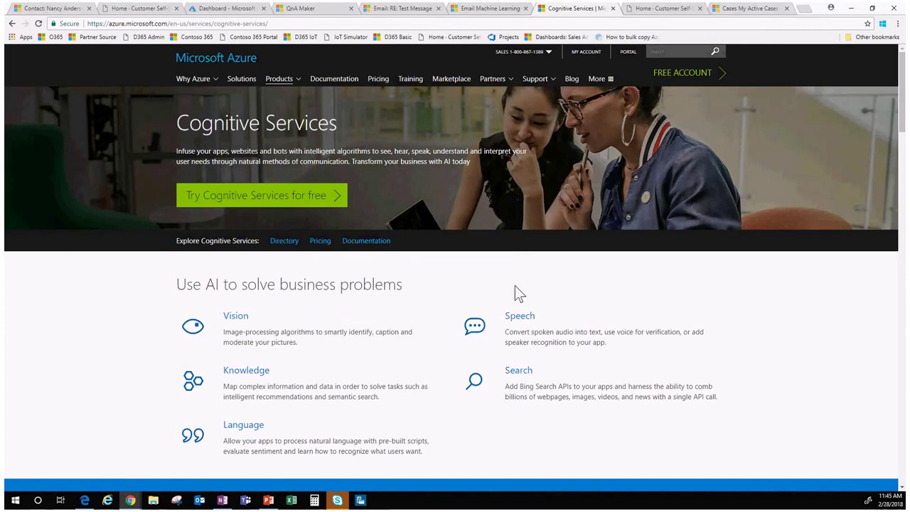
scroll(517, 293, down, 2)
scroll(324, 201, up, 1)
click(324, 200)
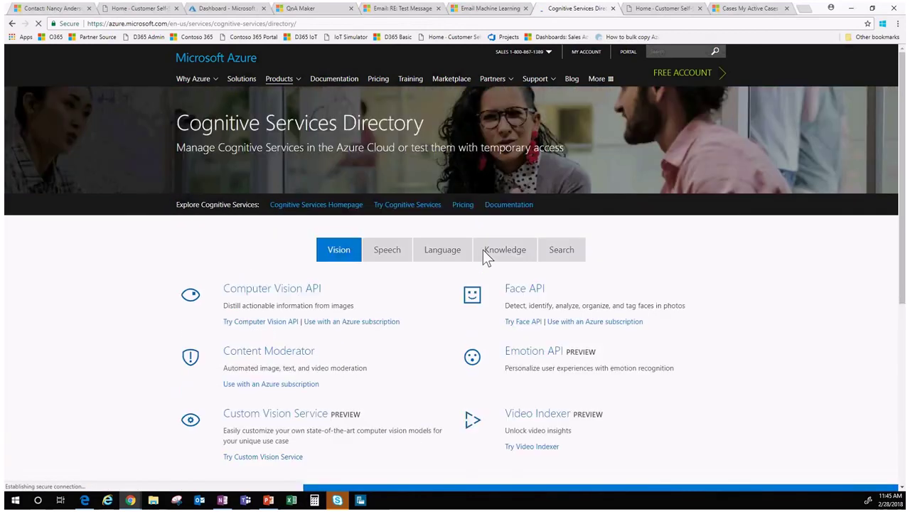
- Look through the Vision, Speech, Language, Knowledge and Search API categories in the Cognitive Services Directory
scroll(483, 250, down, 1)
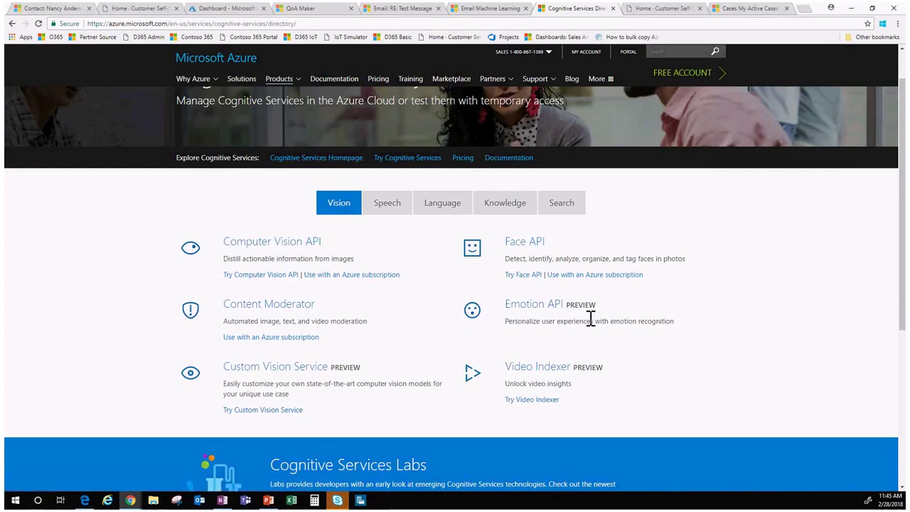
click(392, 207)
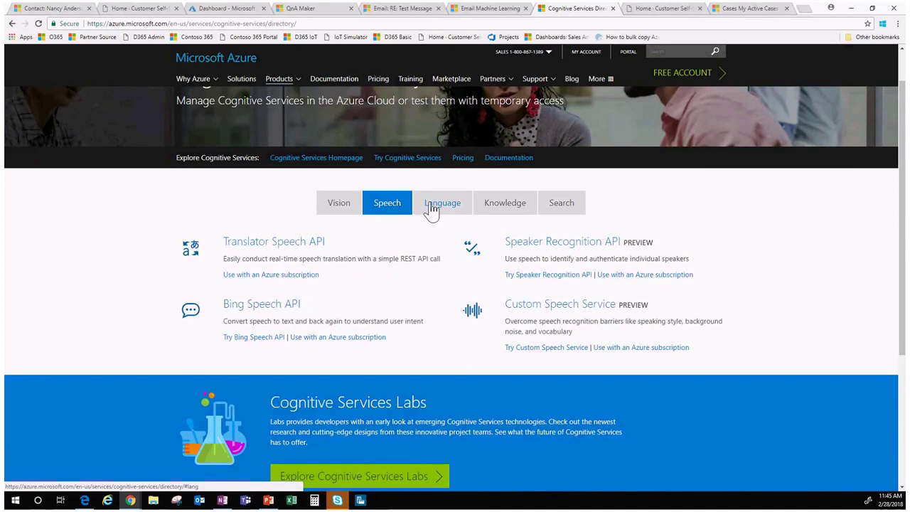
click(434, 208)
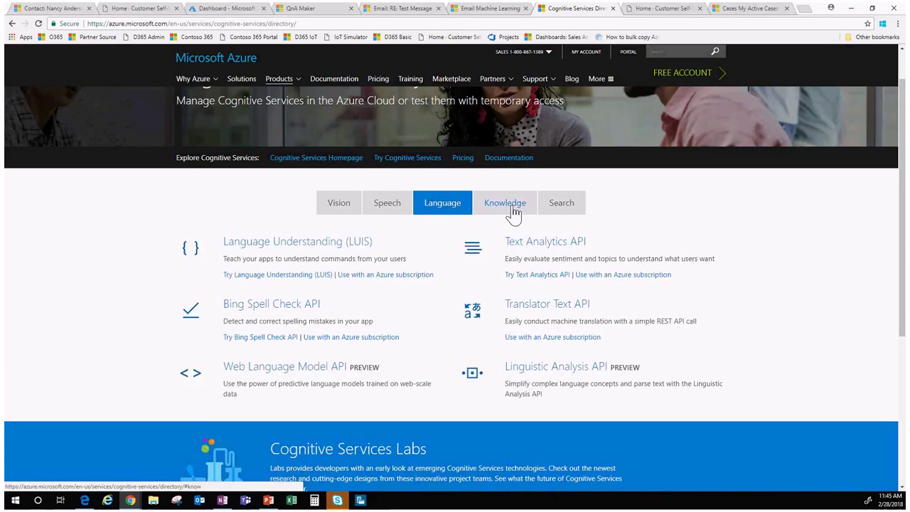
click(513, 208)
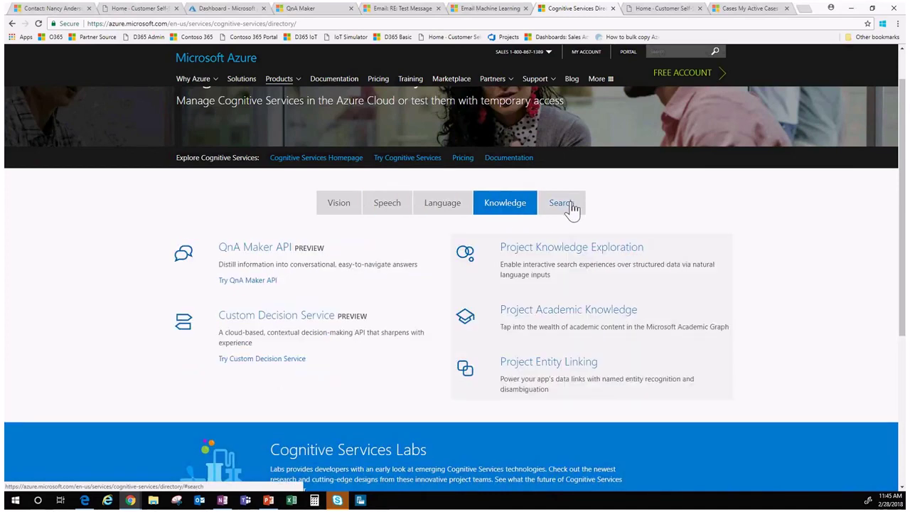
click(572, 209)
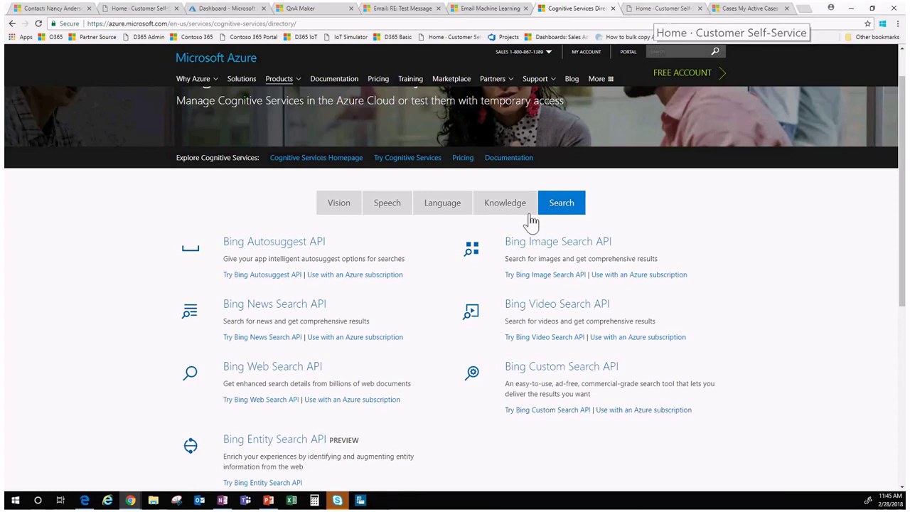
- Switch to the browser window with the Contoso Power sales dashboard and open the list of opportunities
mouse_move(135, 502)
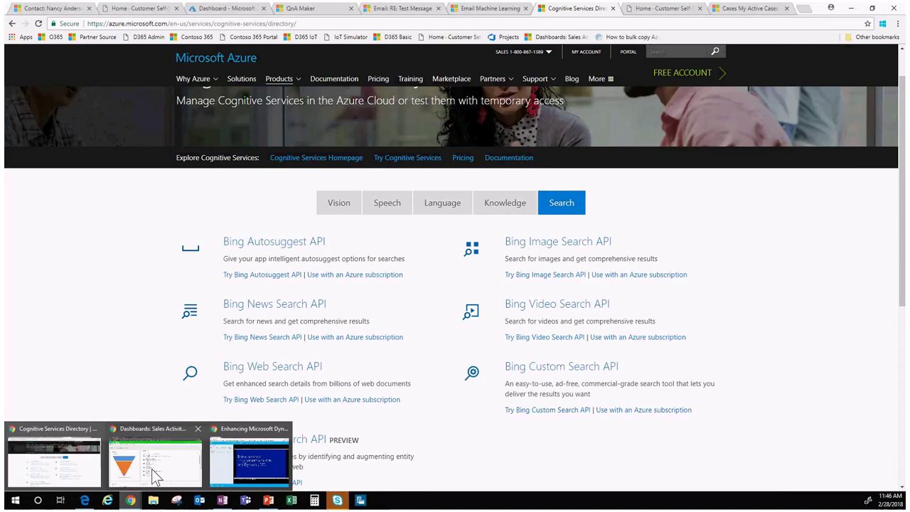
click(155, 469)
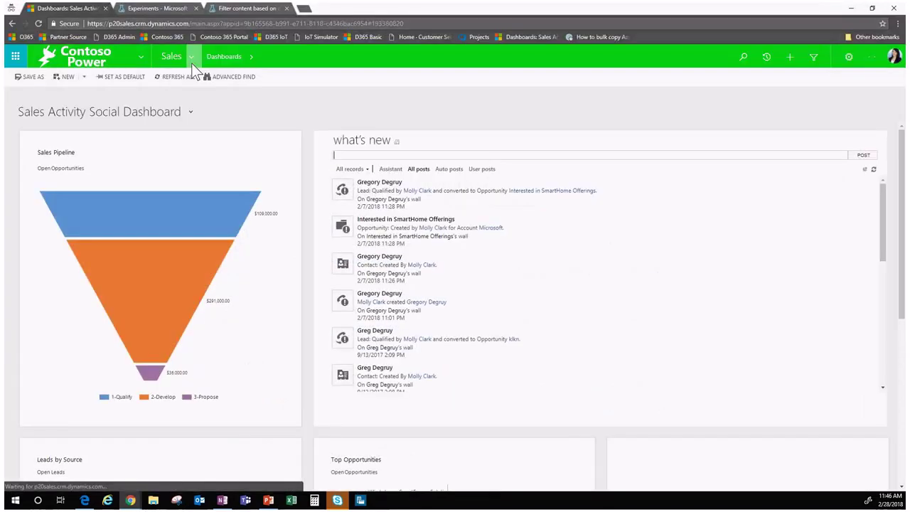
click(191, 59)
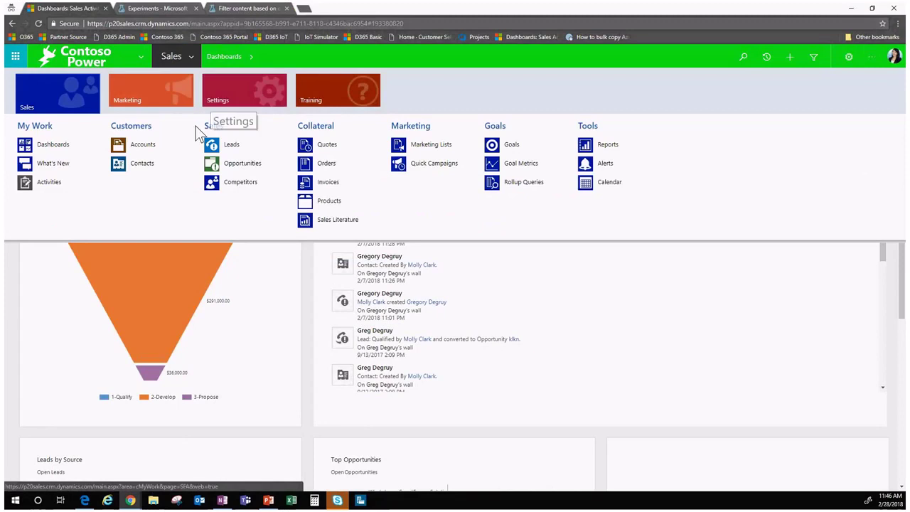
click(243, 163)
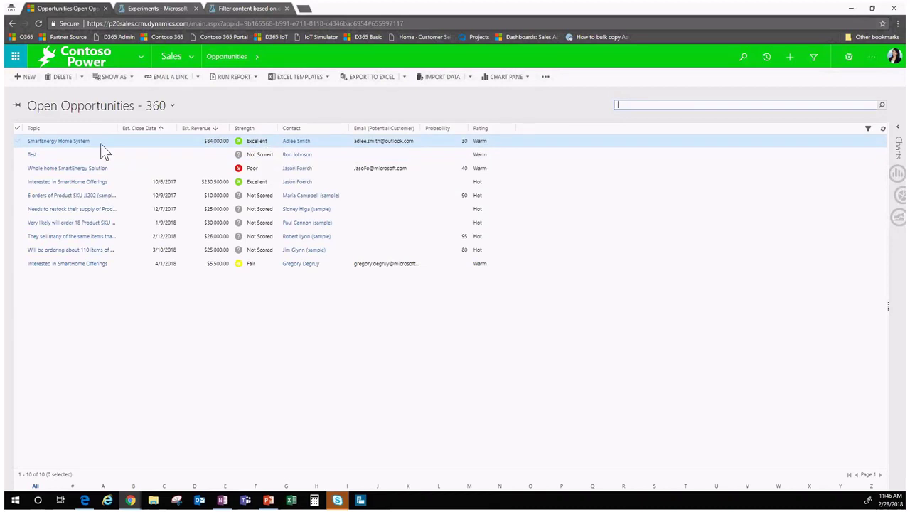
- Open the SmartEnergy Home System opportunity to examine its score insights, and open the Whole home SmartEnergy Solution opportunity for comparison
double_click(251, 145)
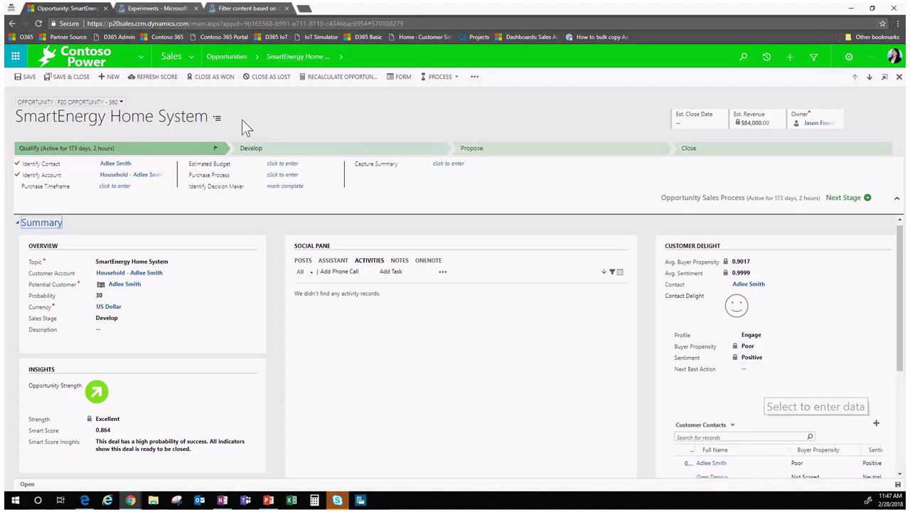
click(224, 56)
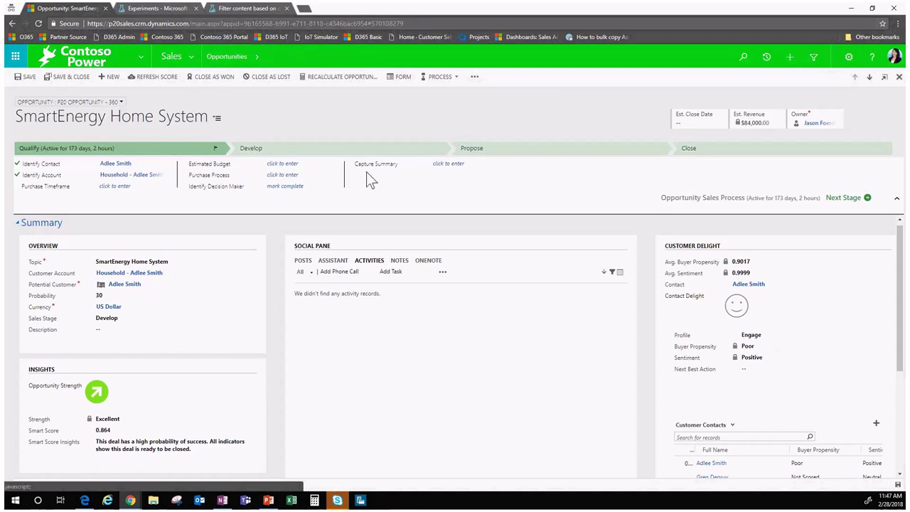
click(335, 215)
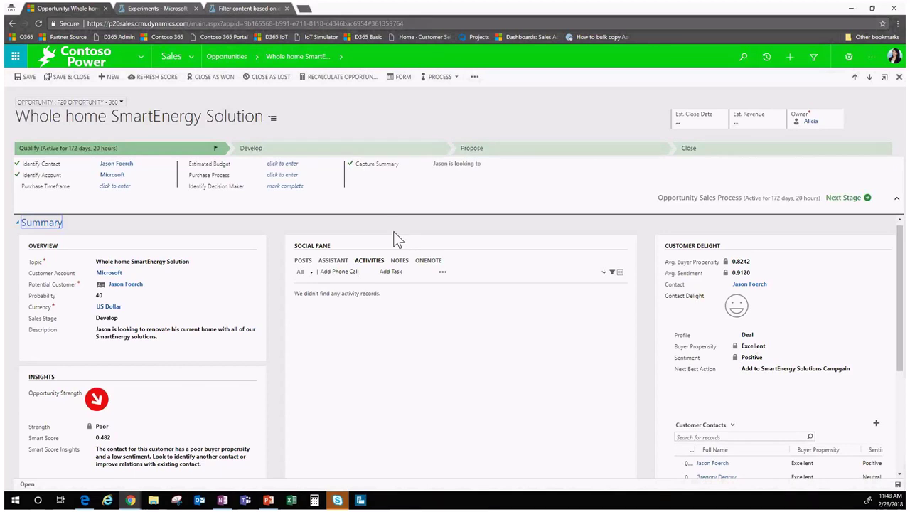
- Switch to the Opportunity Scoring v1.2.6.20160904 experiment in Azure Machine Learning Studio and examine its flow from the input datasets to model evaluation
click(158, 9)
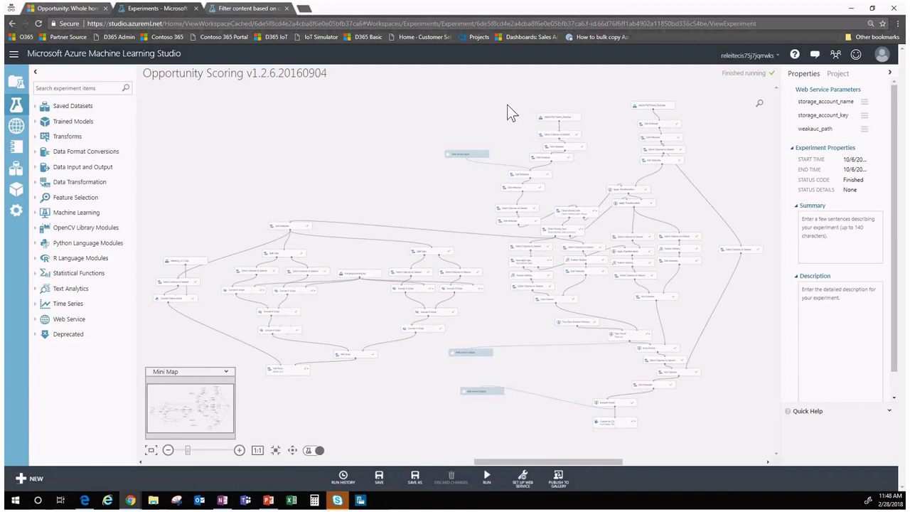
click(241, 450)
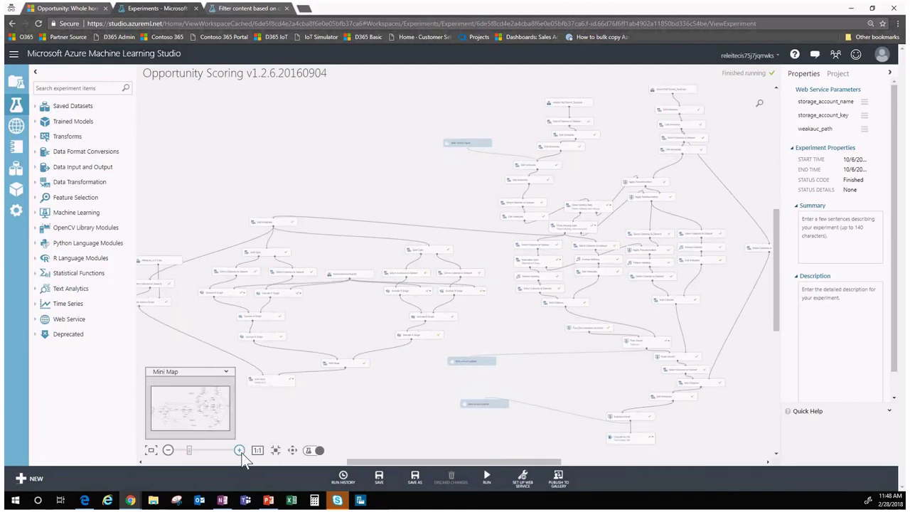
click(240, 450)
drag(490, 91, 774, 287)
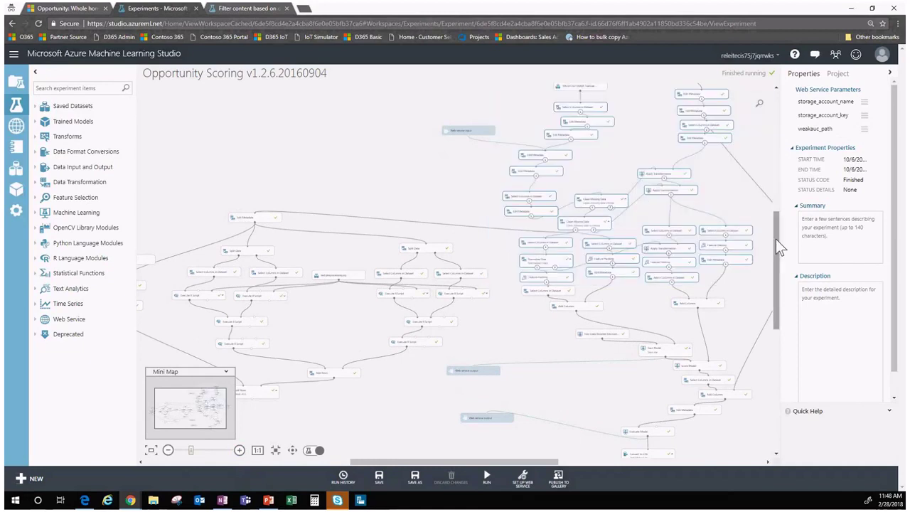
drag(775, 239, 775, 197)
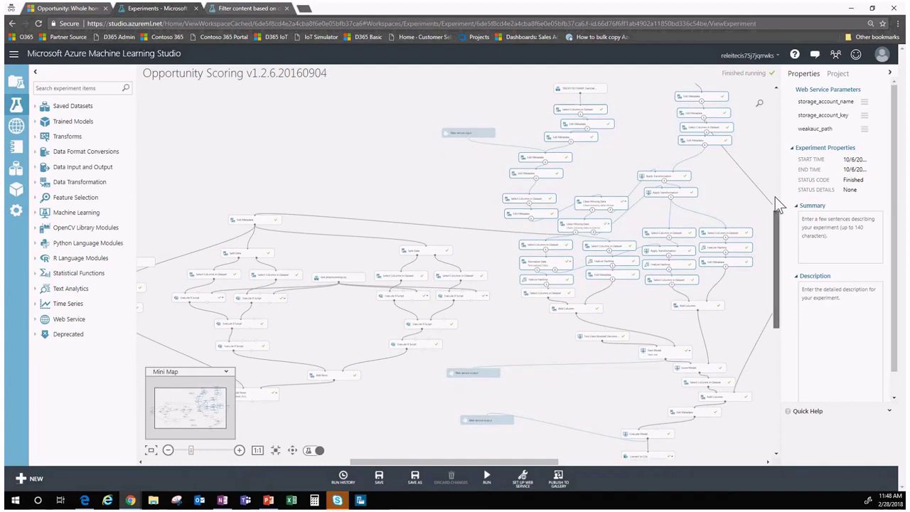
scroll(777, 204, up, 3)
click(240, 450)
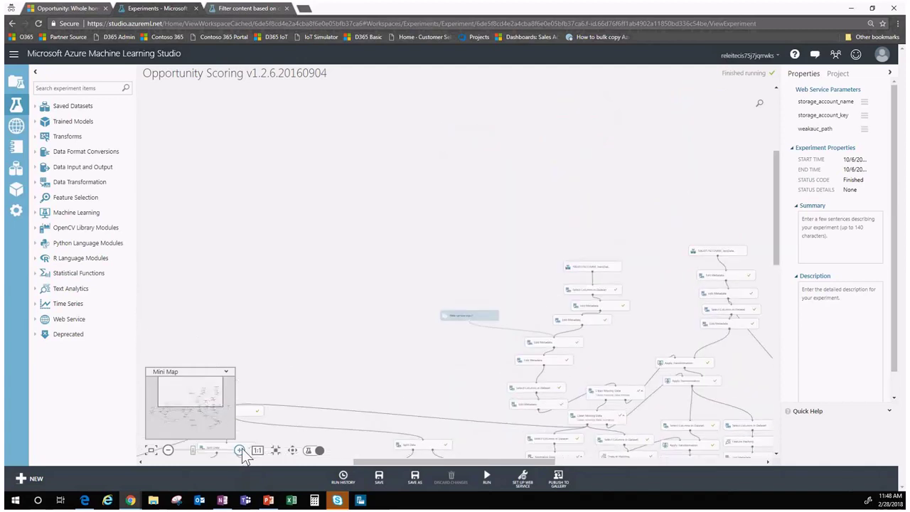
click(241, 450)
click(240, 450)
click(240, 450)
click(240, 450)
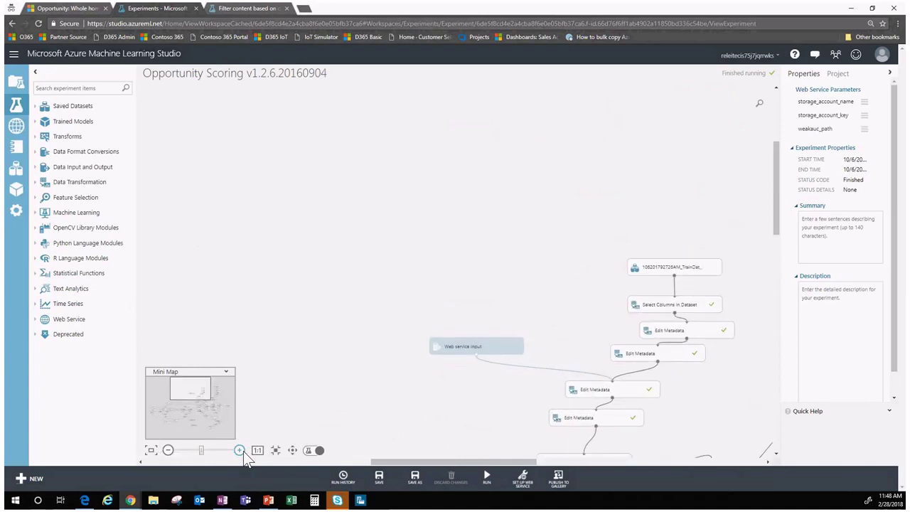
click(240, 450)
drag(449, 461, 534, 460)
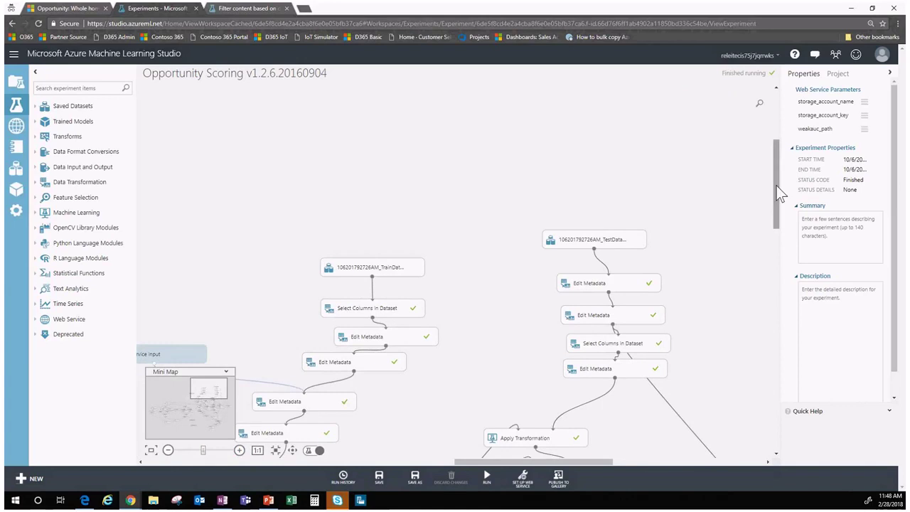
drag(777, 186, 768, 335)
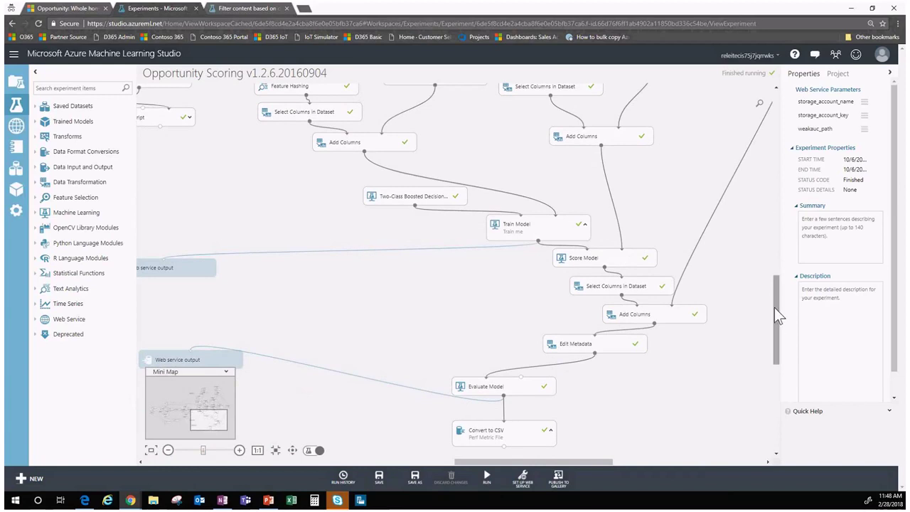
drag(780, 324, 775, 256)
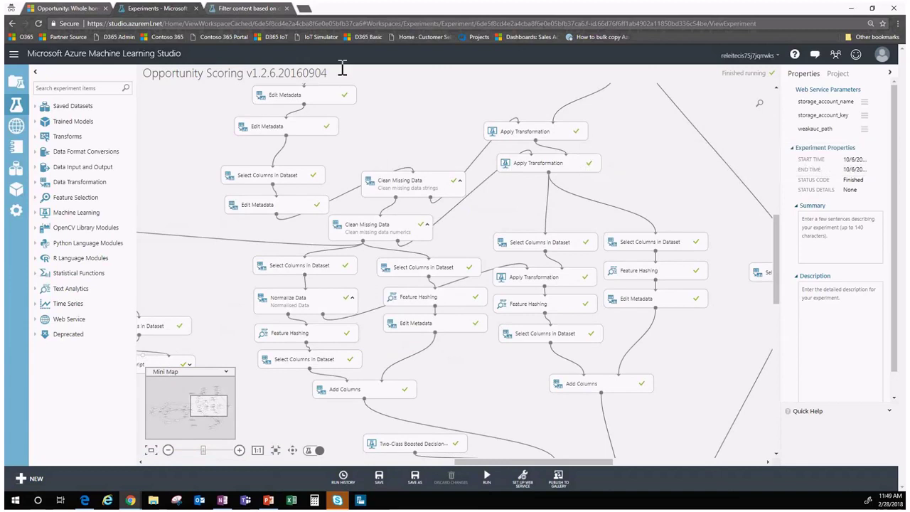
- Switch to the Azure AI Gallery and browse the CRM search results for experiments, tutorials and collections
click(233, 8)
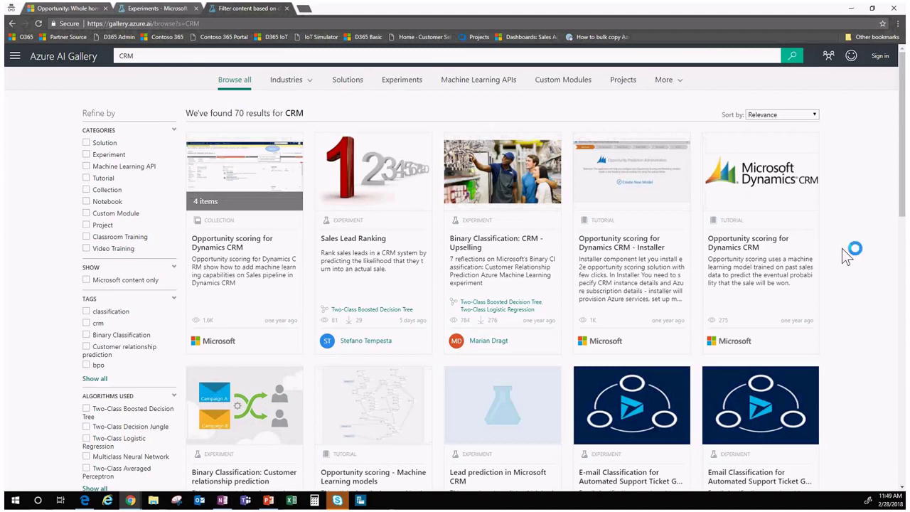
scroll(842, 248, down, 2)
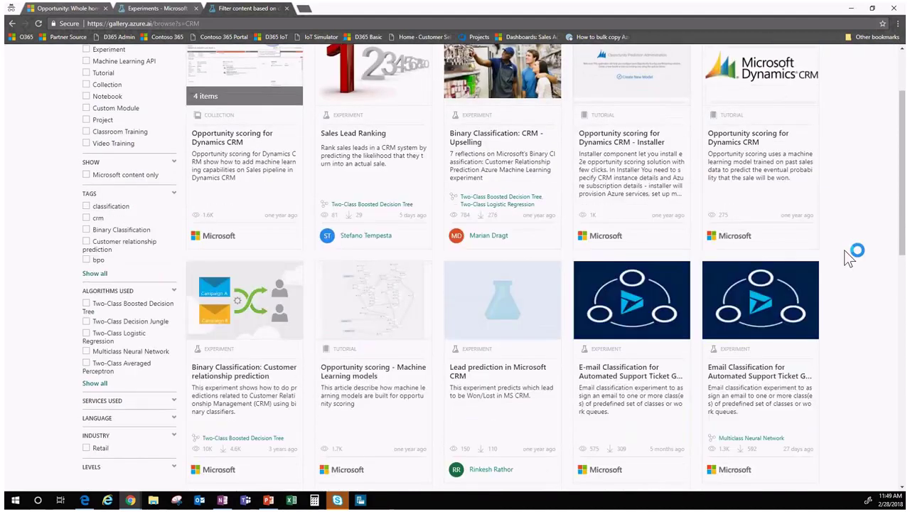
scroll(850, 257, down, 5)
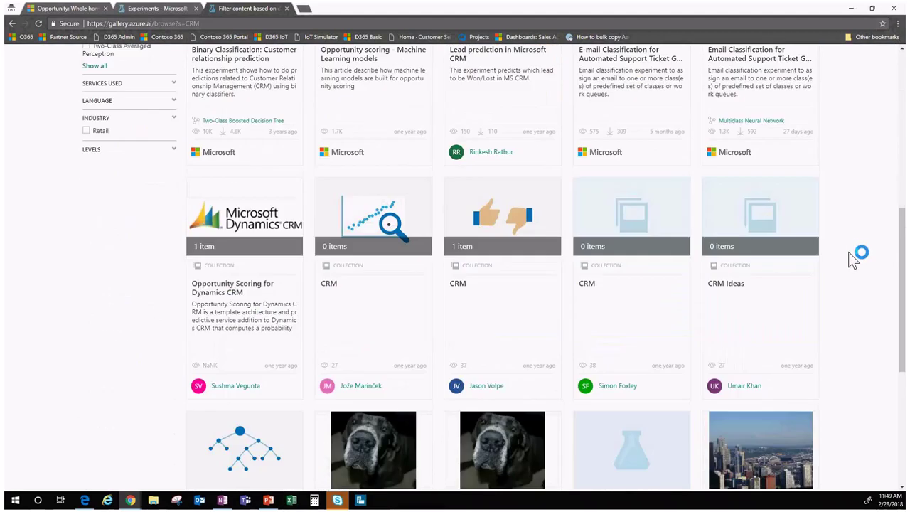
scroll(854, 260, down, 1)
scroll(857, 261, up, 2)
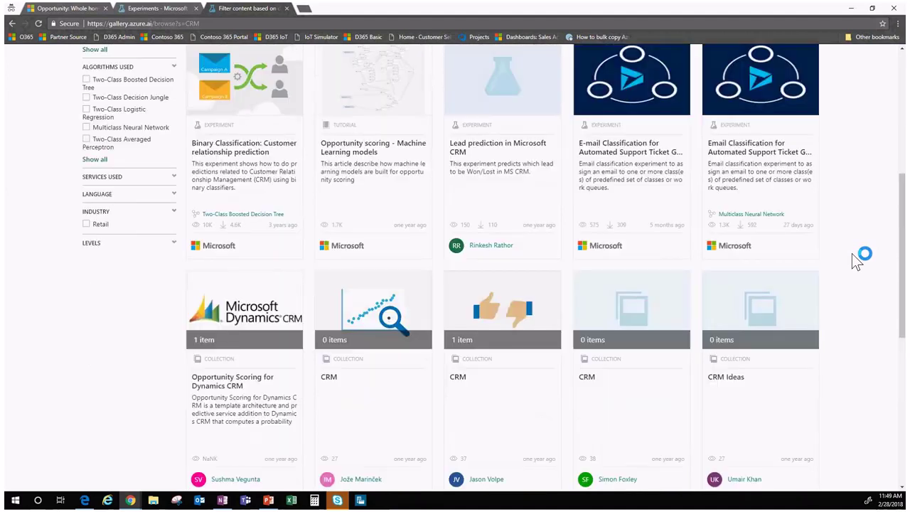
scroll(857, 261, up, 4)
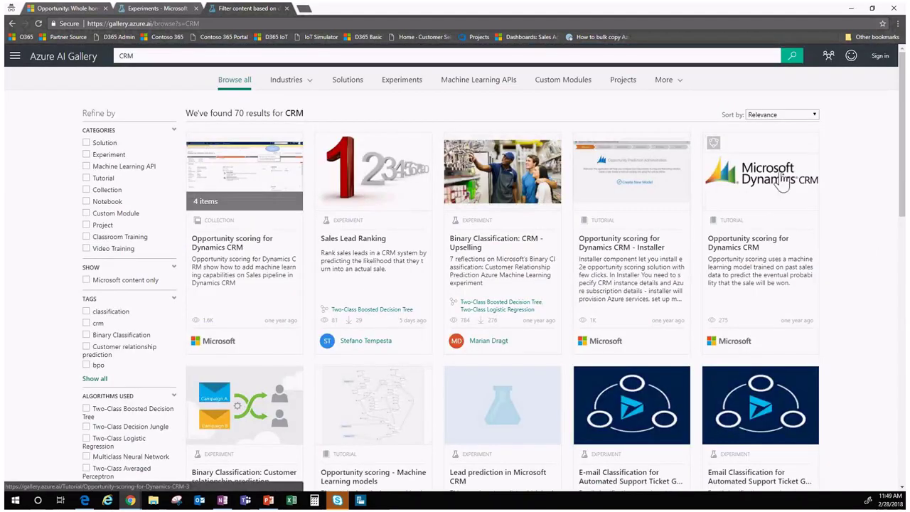
- Minimize the sales browser window and return to the PowerPoint slide show's slide on adding Cortana Intelligence to Dynamics 365
click(853, 9)
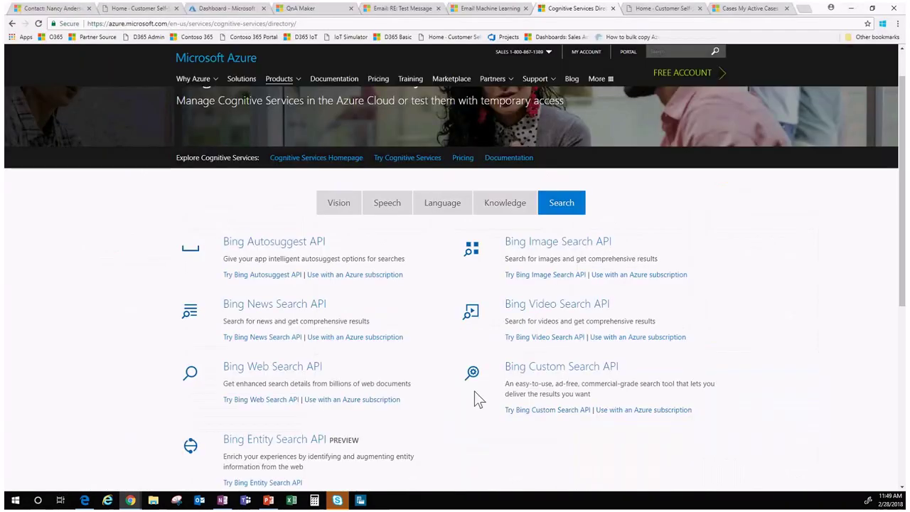
click(269, 501)
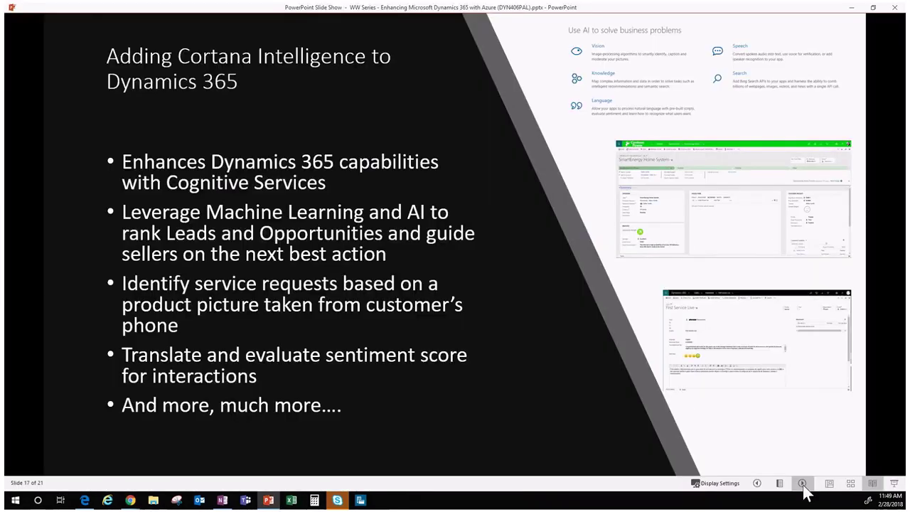
click(803, 486)
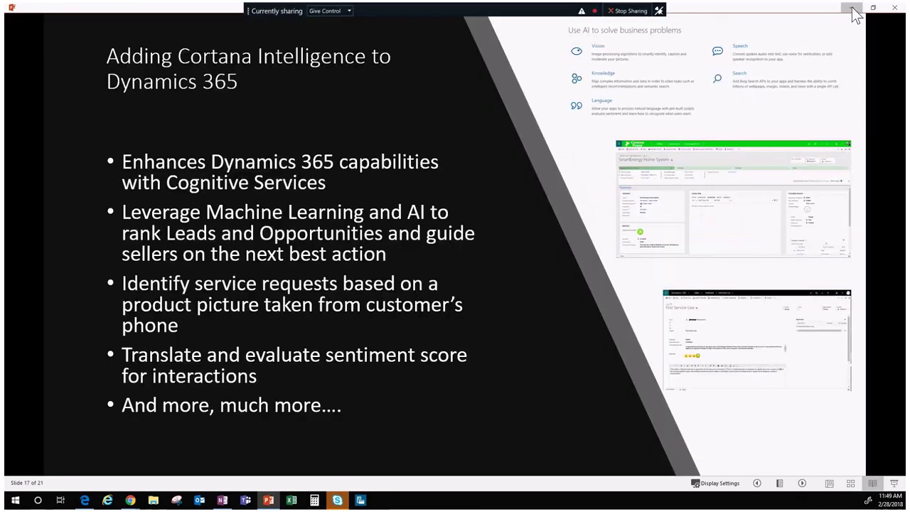
- Minimize the slide show and open the Support page of the Customer Self-Service portal in the browser
click(853, 10)
click(663, 10)
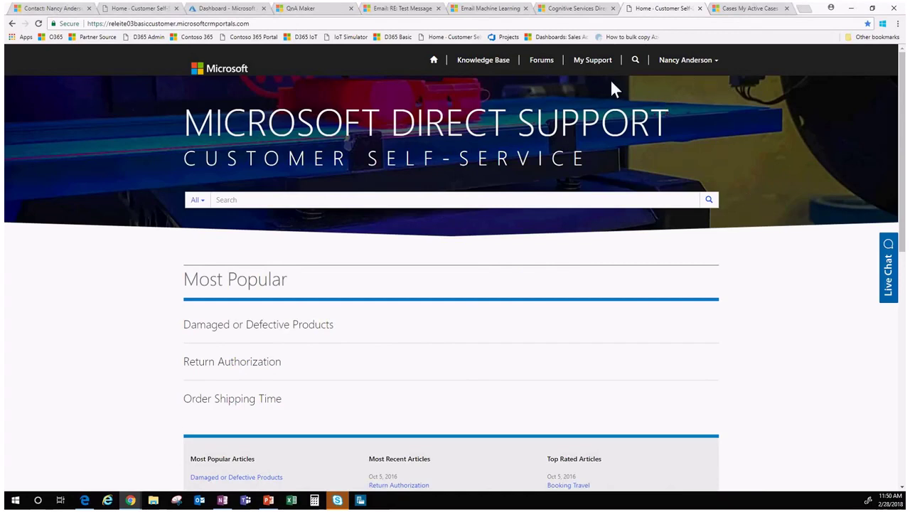
click(592, 60)
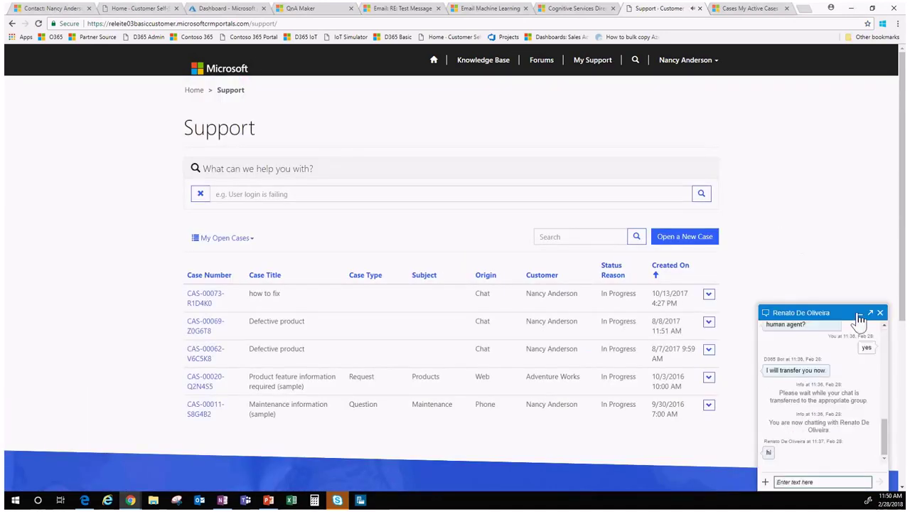
- Minimize the live chat window, open a new support case and begin its title with "My"
click(860, 313)
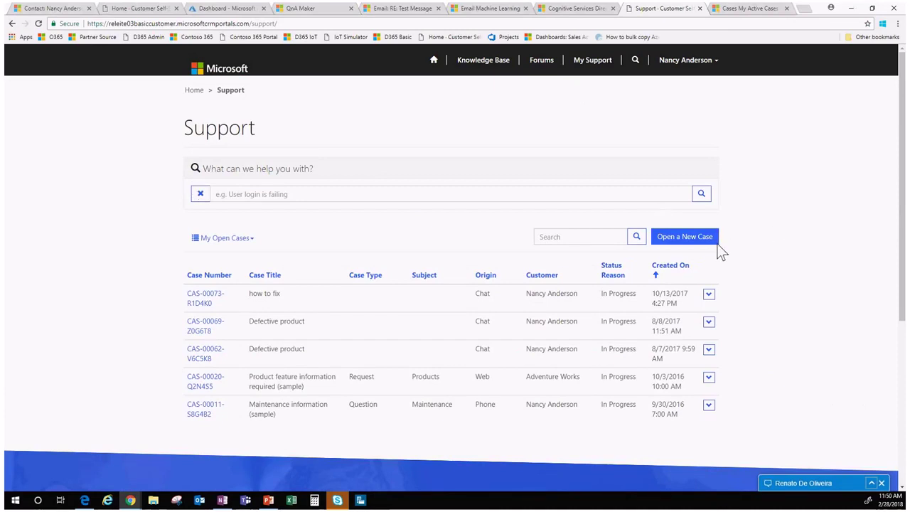
click(685, 237)
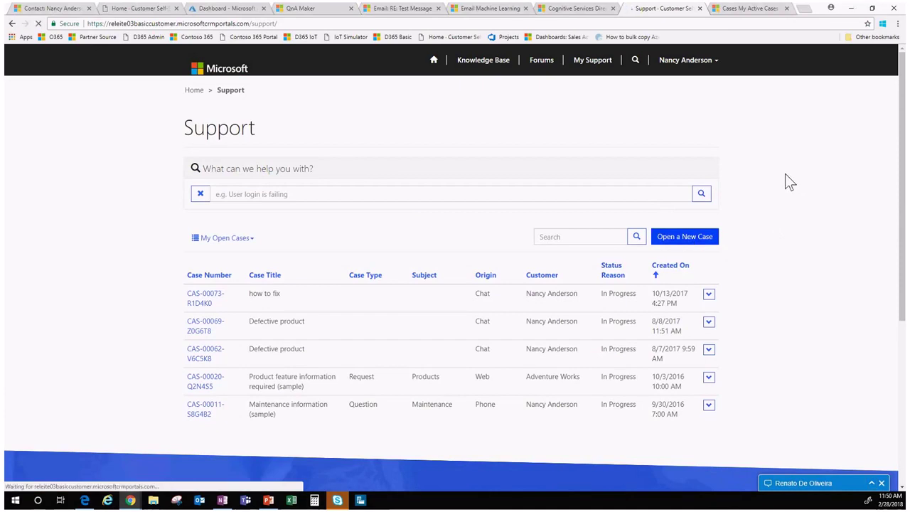
click(281, 199)
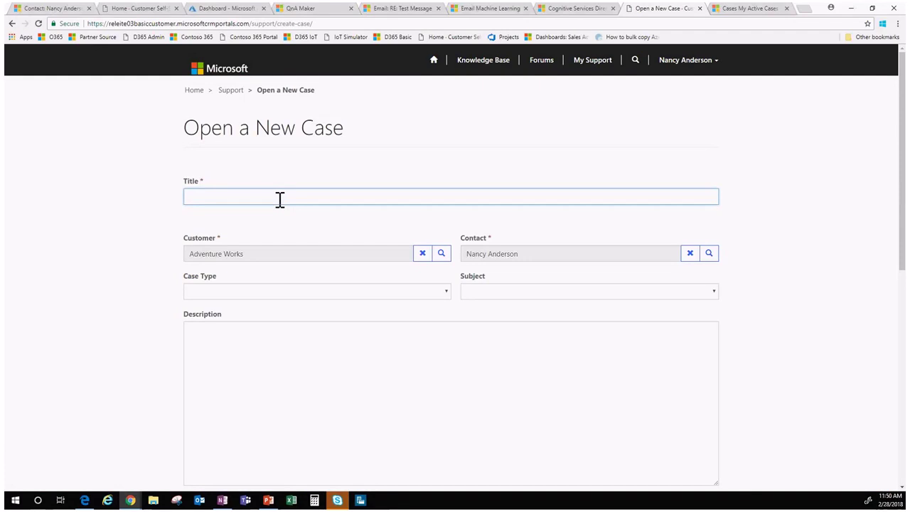
text(My)
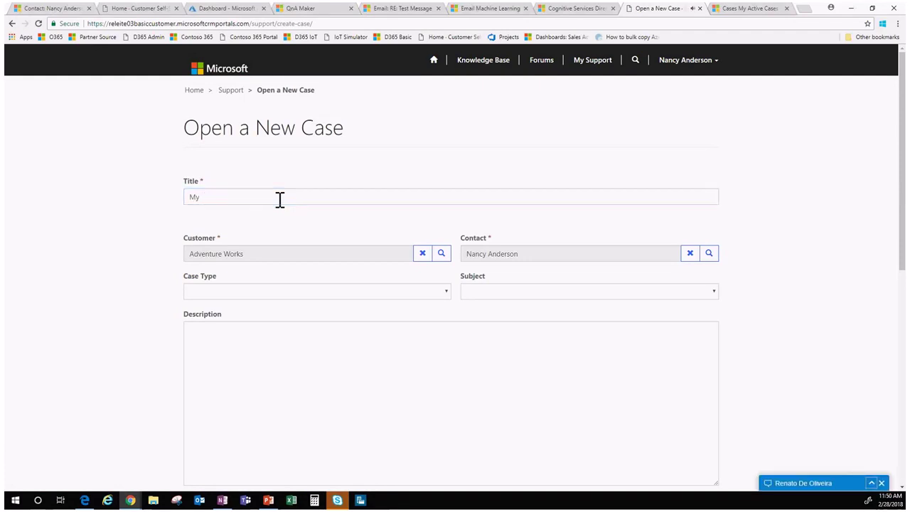
- End the live chat conversation and close its window on the new case page
scroll(280, 200, down, 6)
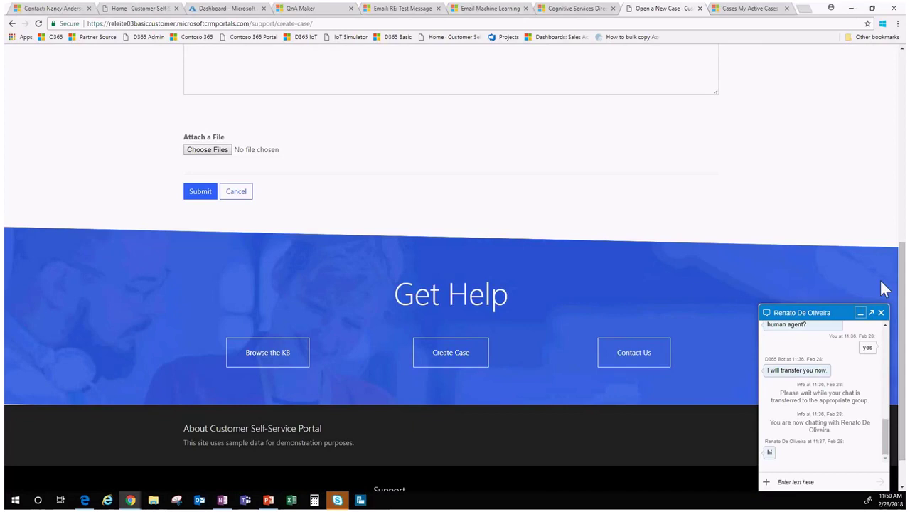
click(881, 312)
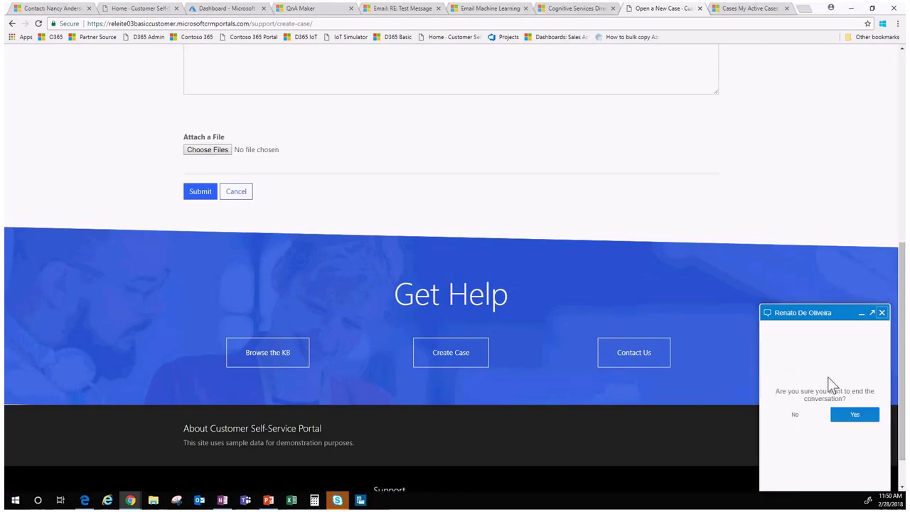
click(855, 414)
click(881, 313)
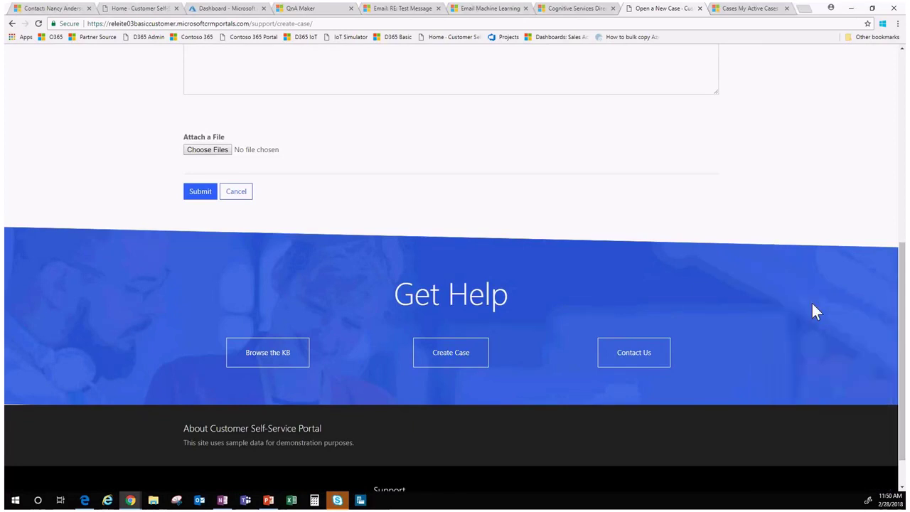
- Complete the new case's title as "My device is broken"
scroll(782, 284, up, 6)
click(229, 199)
text(device is )
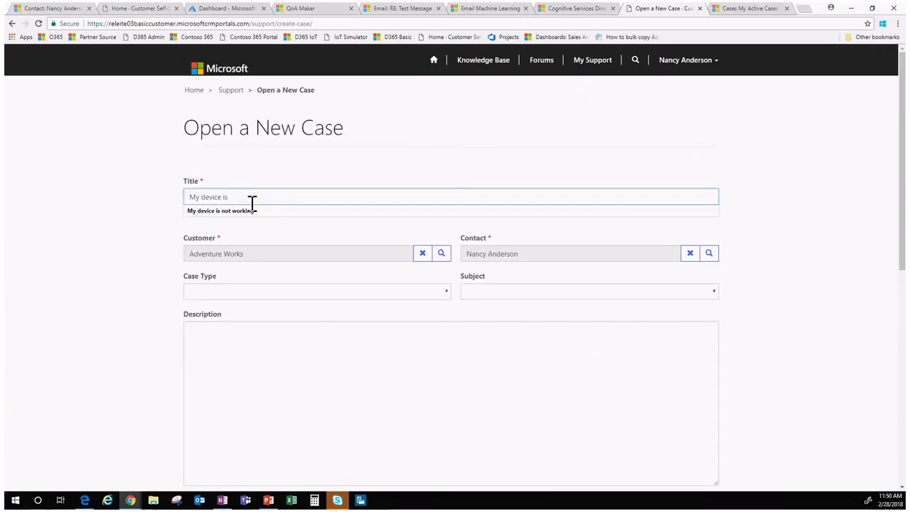
text(broken)
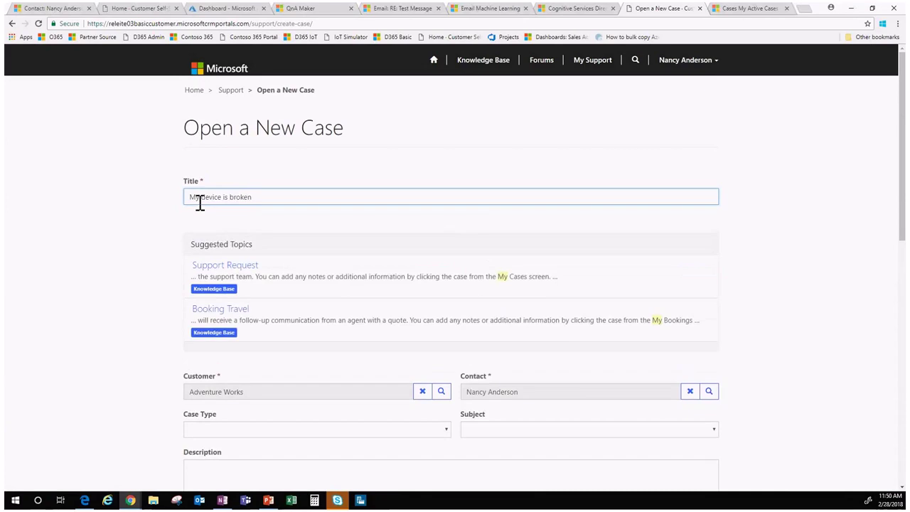
click(131, 256)
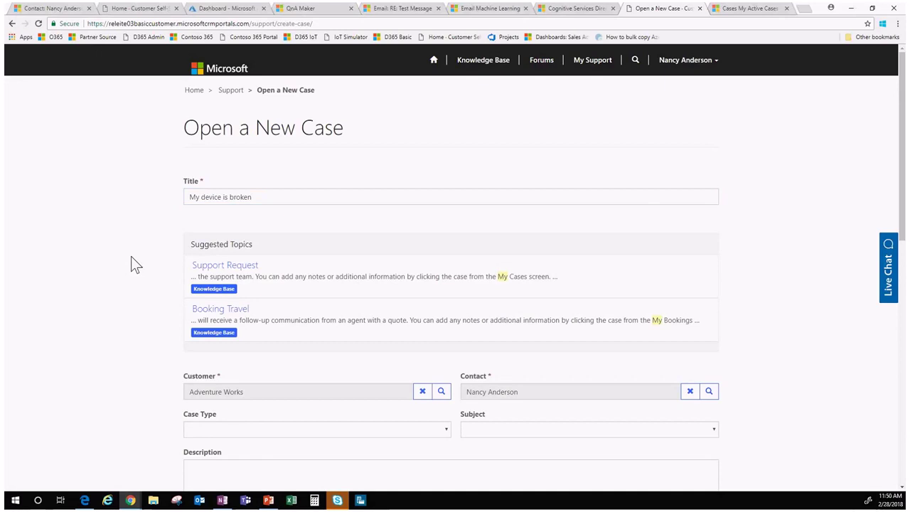
- Set the new case's type to Problem and its subject to Maintenance
scroll(131, 256, down, 2)
key(shift+Tab)
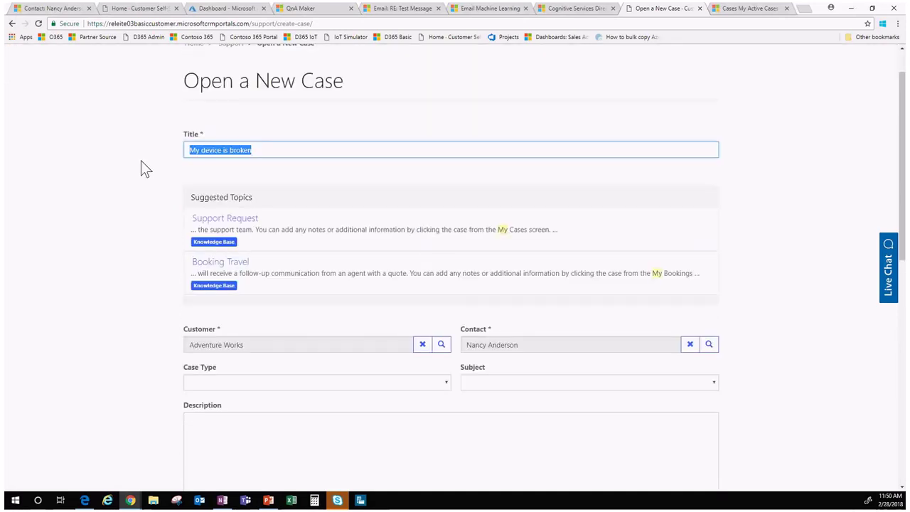
click(141, 161)
scroll(140, 165, down, 1)
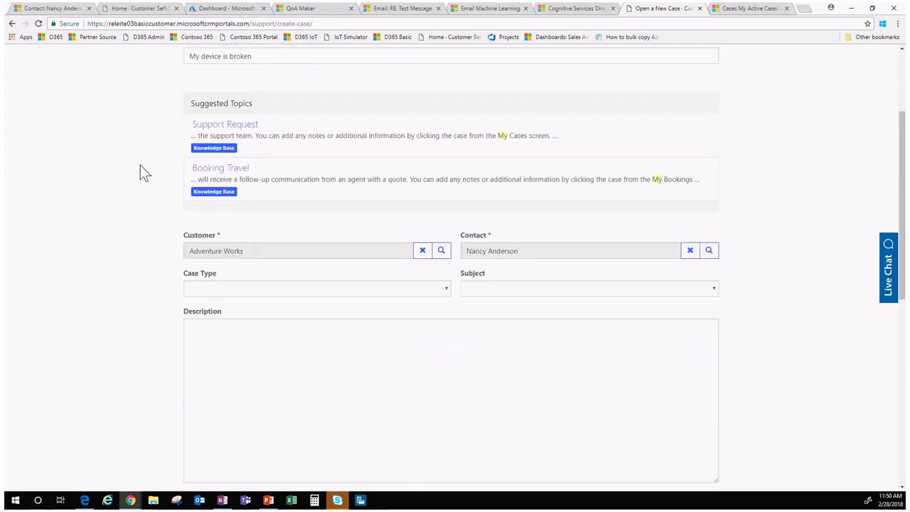
click(270, 292)
click(258, 334)
click(503, 286)
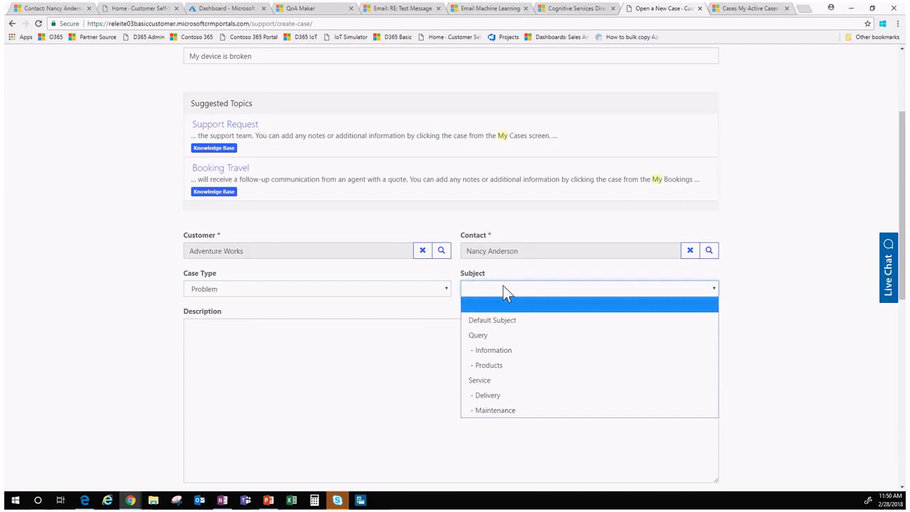
click(518, 411)
- Enter "Fix it!!!!" as the description of the new case
click(359, 373)
text(Fix it!!!!)
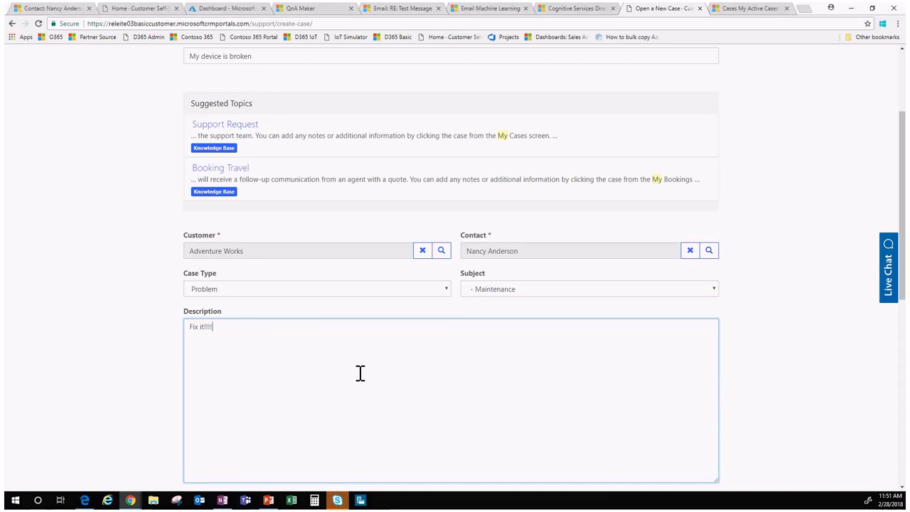
click(158, 367)
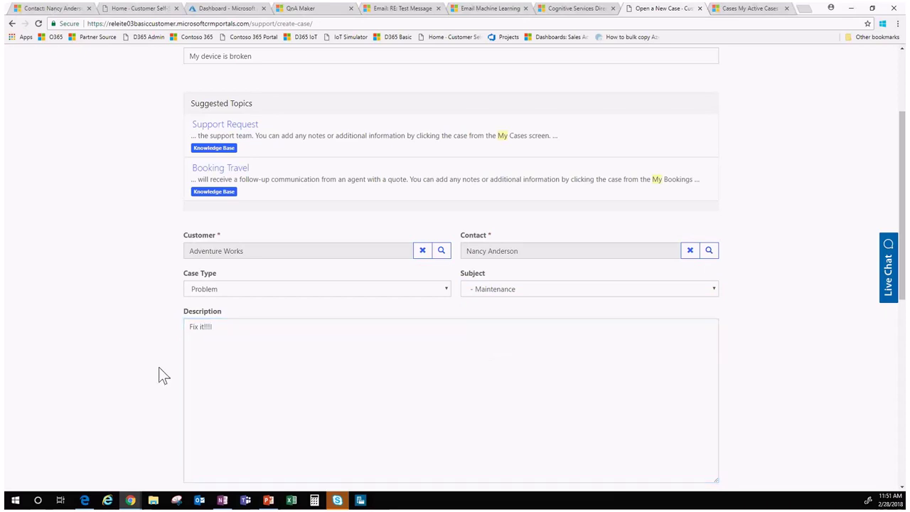
- Attach Mouse.jpg from the Demo pics folder to the case and submit it
scroll(159, 367, down, 1)
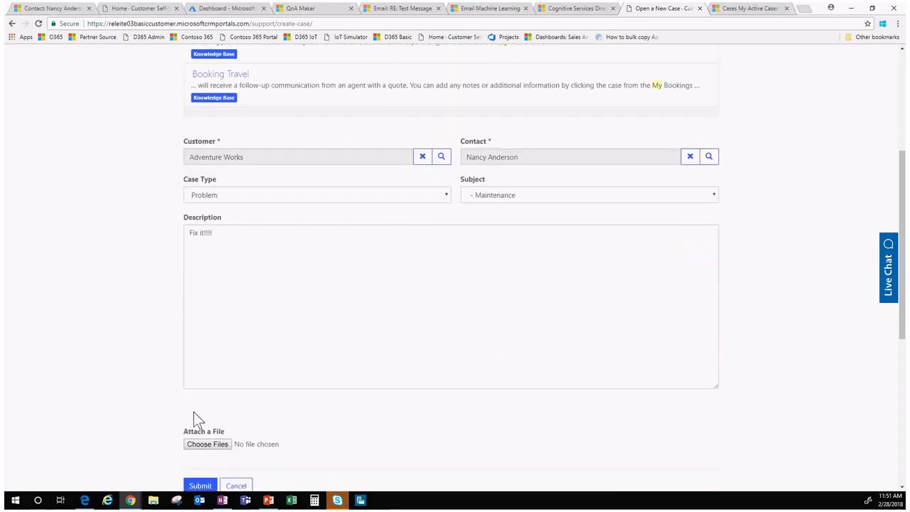
click(221, 448)
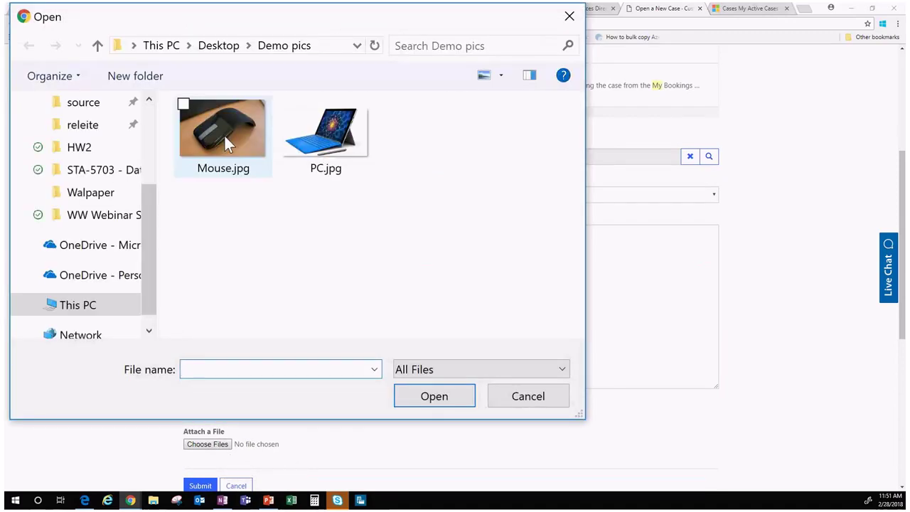
double_click(224, 133)
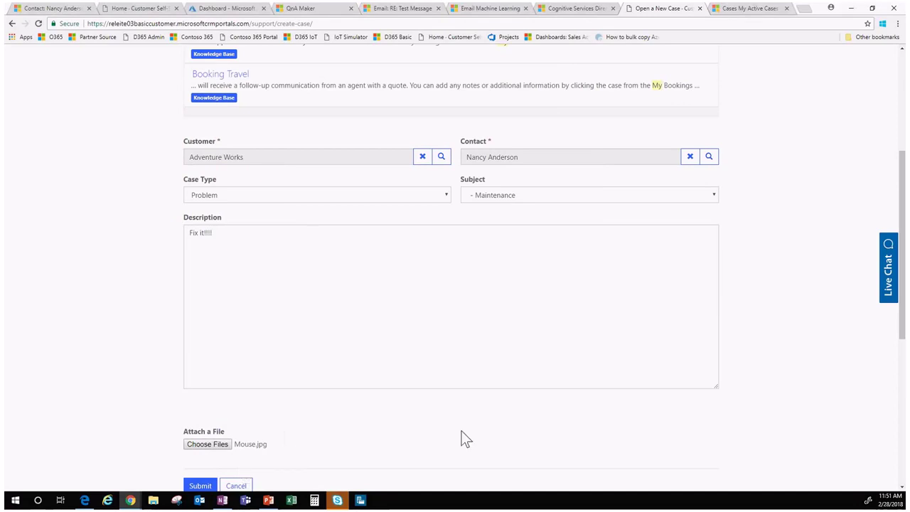
scroll(750, 381, up, 2)
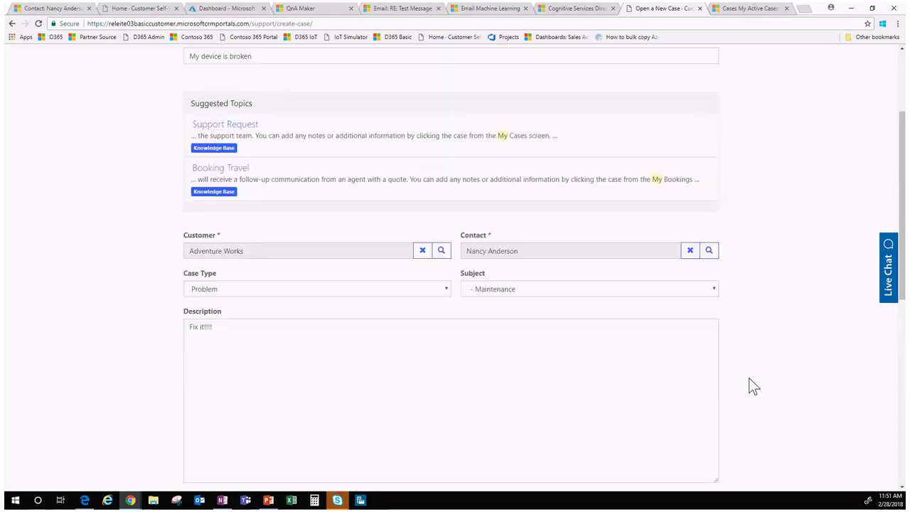
scroll(749, 377, down, 3)
click(199, 441)
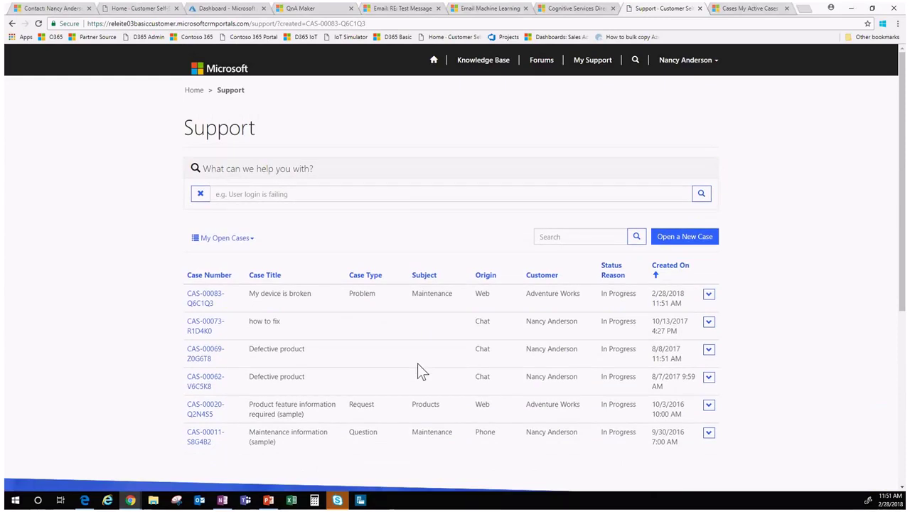
- Open the submitted "My device is broken" case in the portal and review its details and timeline
click(211, 308)
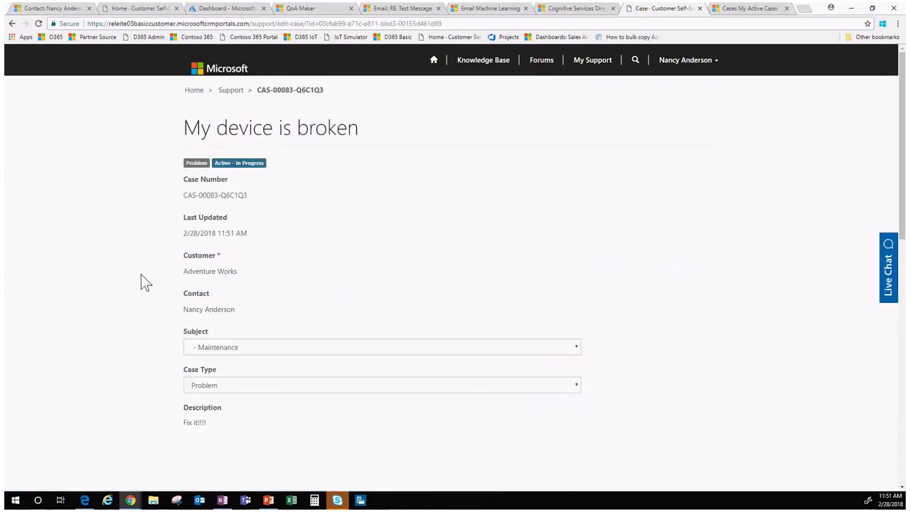
scroll(143, 281, down, 1)
scroll(139, 278, down, 4)
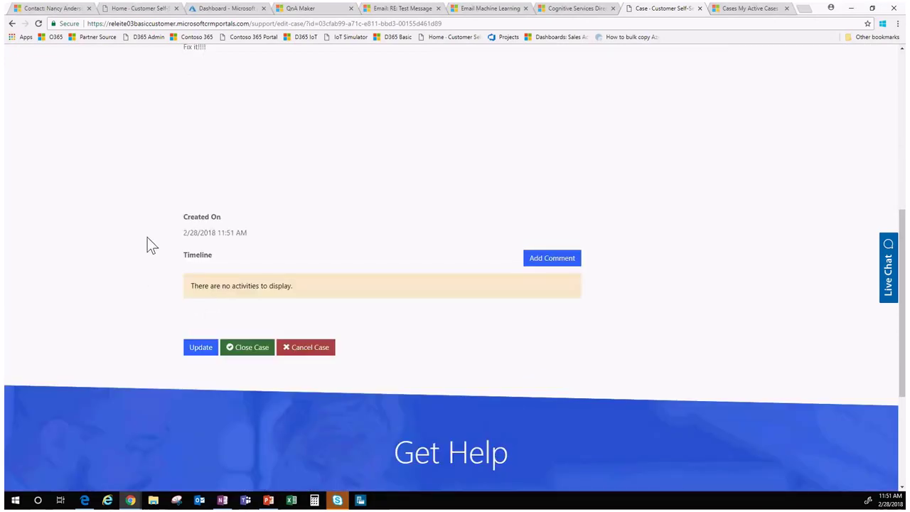
scroll(147, 238, up, 1)
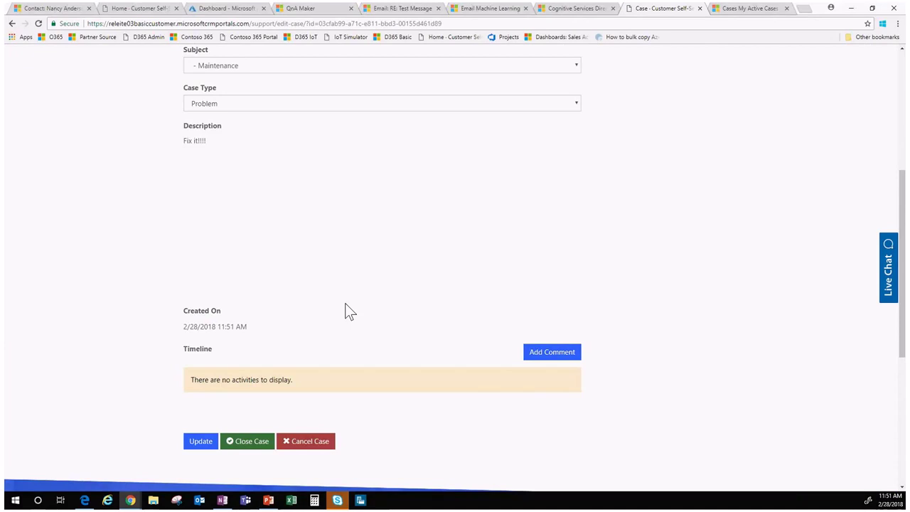
scroll(163, 254, up, 3)
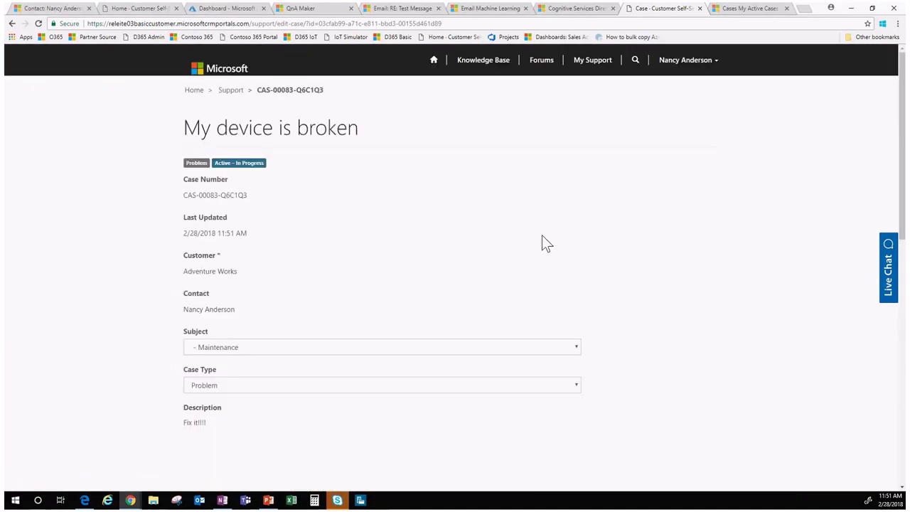
- Switch to the Dynamics 365 cases list, show Active Cases sorted by newest creation date, and collapse the Live Assist pane
click(750, 8)
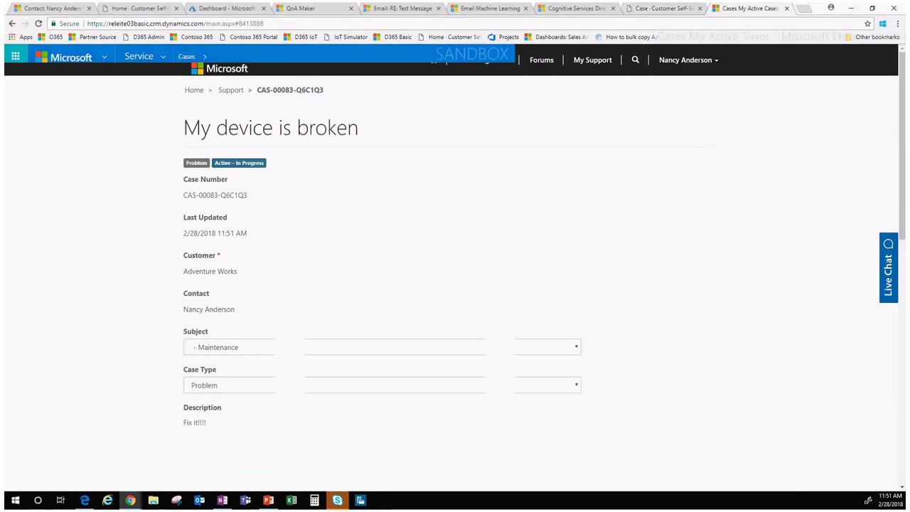
click(860, 131)
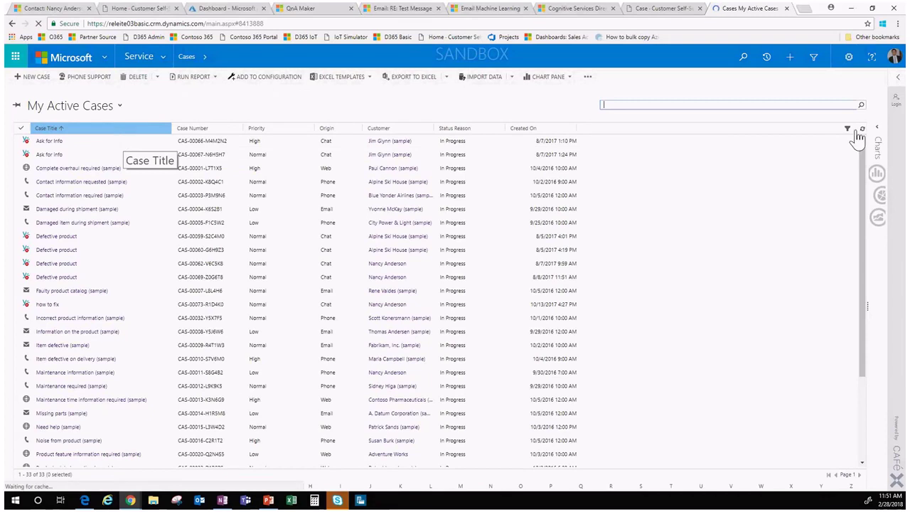
click(524, 128)
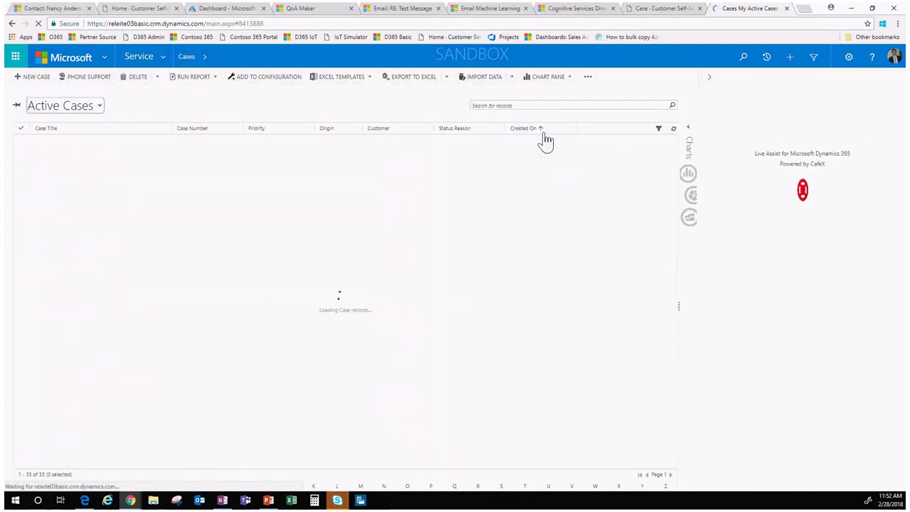
click(609, 131)
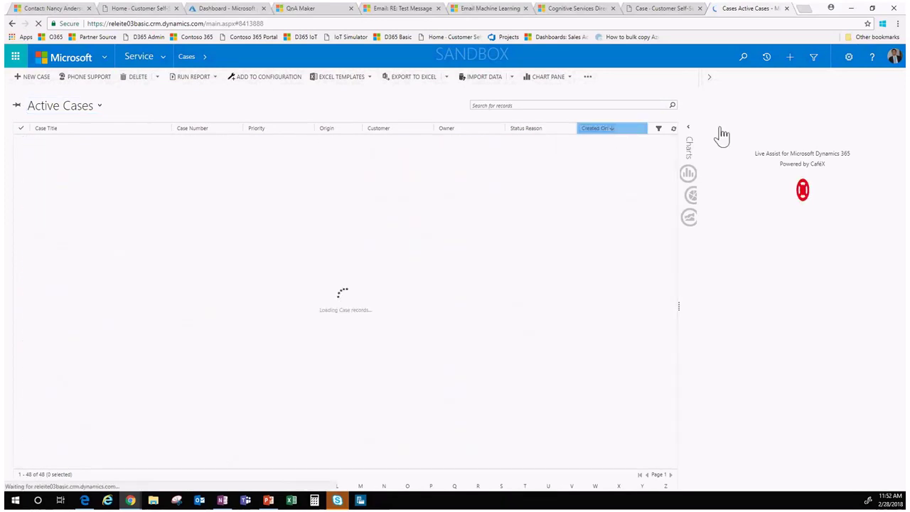
click(709, 76)
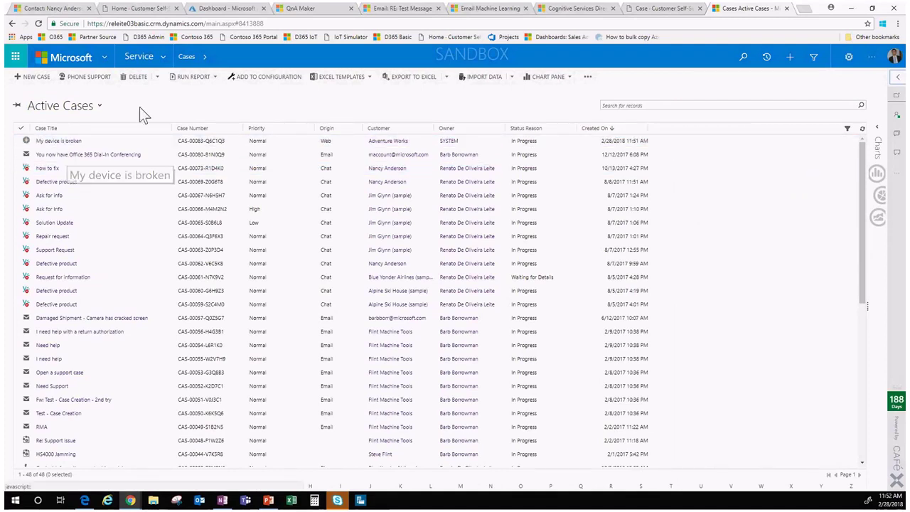
- Show all items in the Arc Touch Mouse service queue and open the "My device is broken" case
click(163, 58)
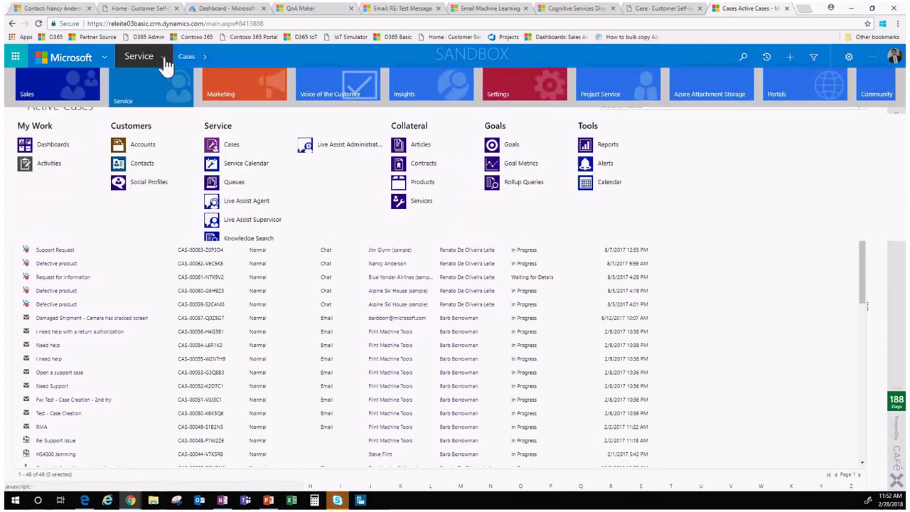
click(235, 184)
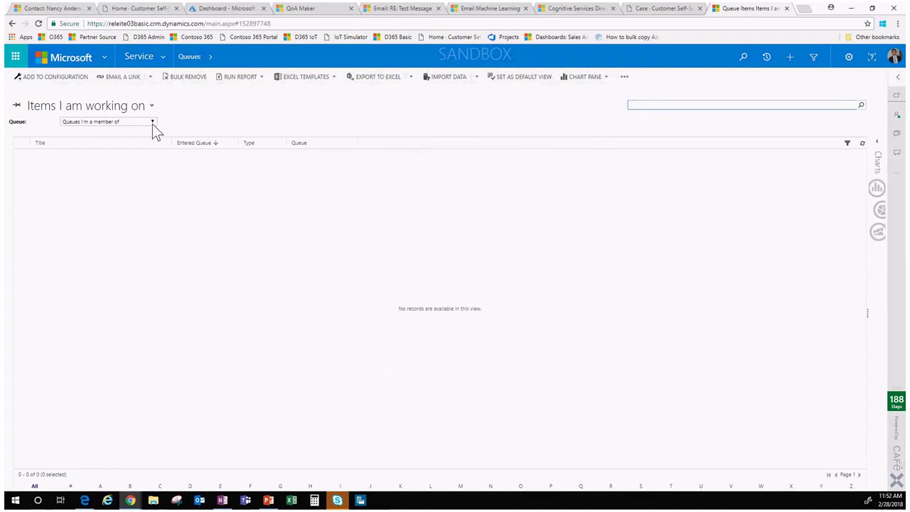
click(152, 124)
click(115, 258)
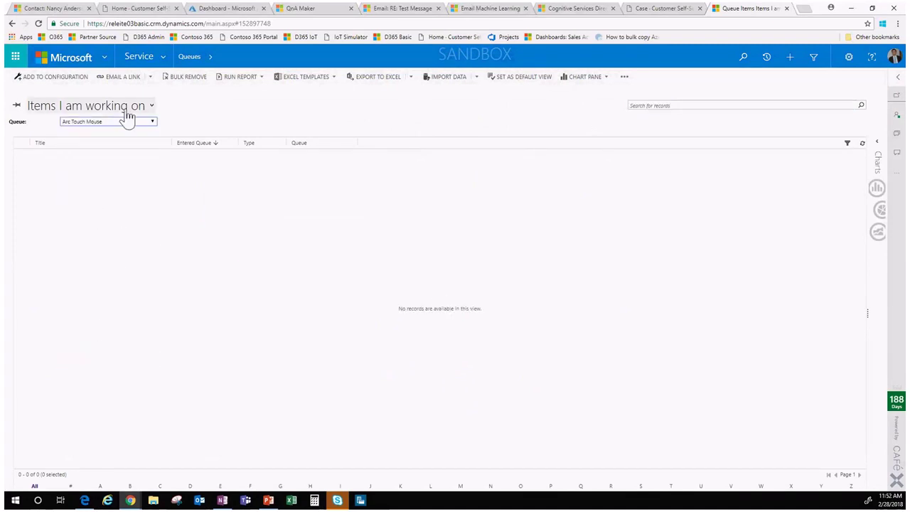
click(127, 110)
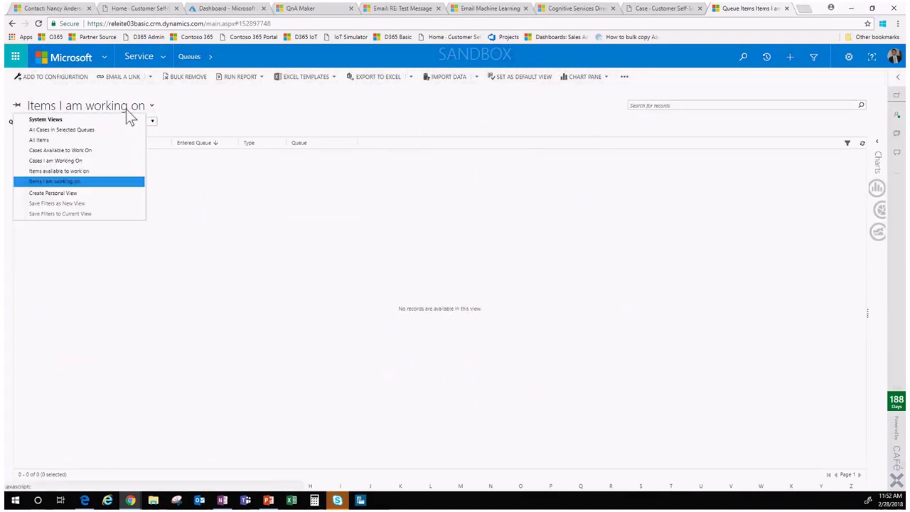
click(71, 140)
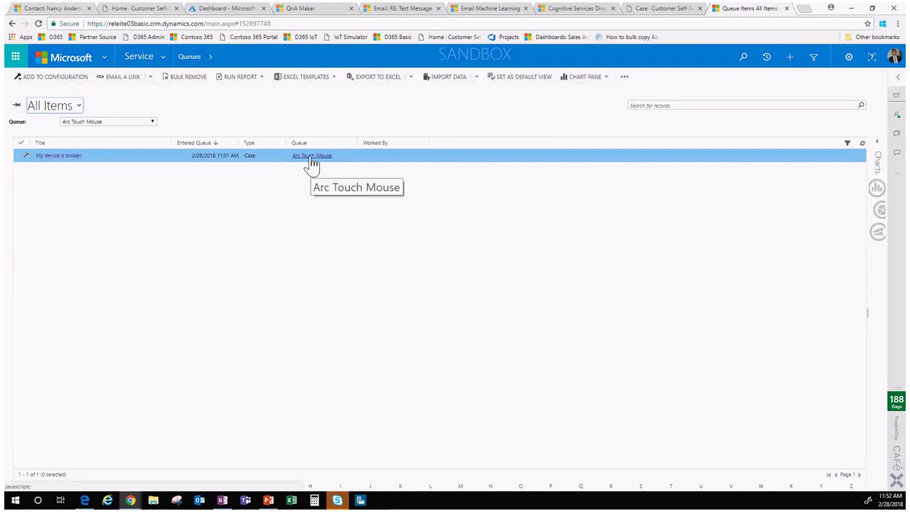
click(49, 157)
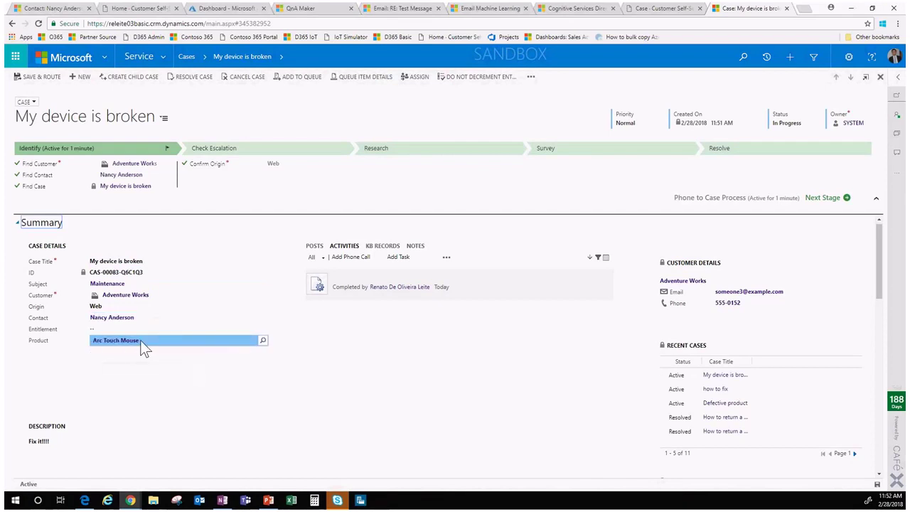
- Switch to the customer portal and review the submitted "My device is broken" case, including its description and timeline
click(667, 10)
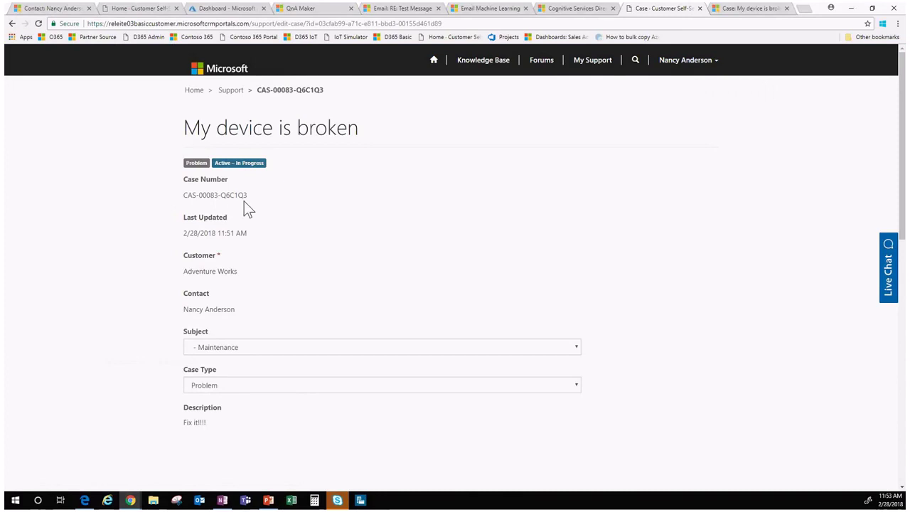
scroll(187, 295, down, 5)
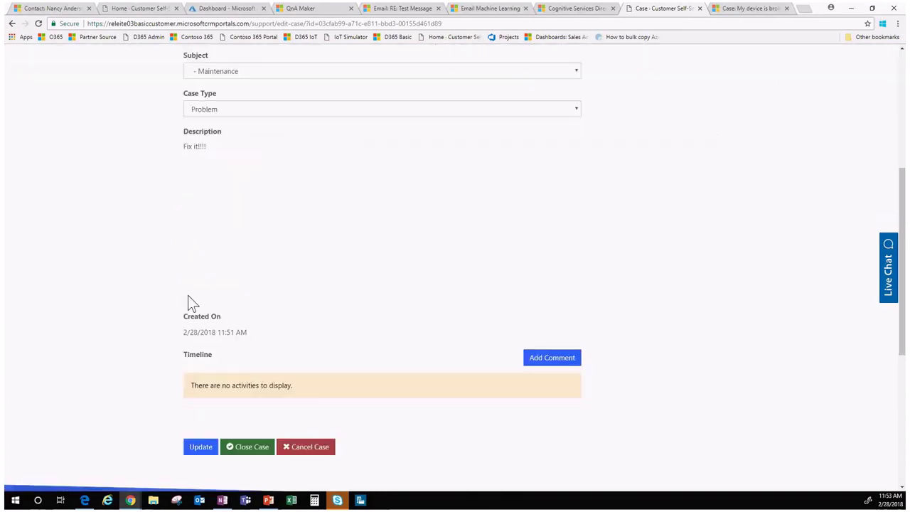
scroll(179, 292, up, 5)
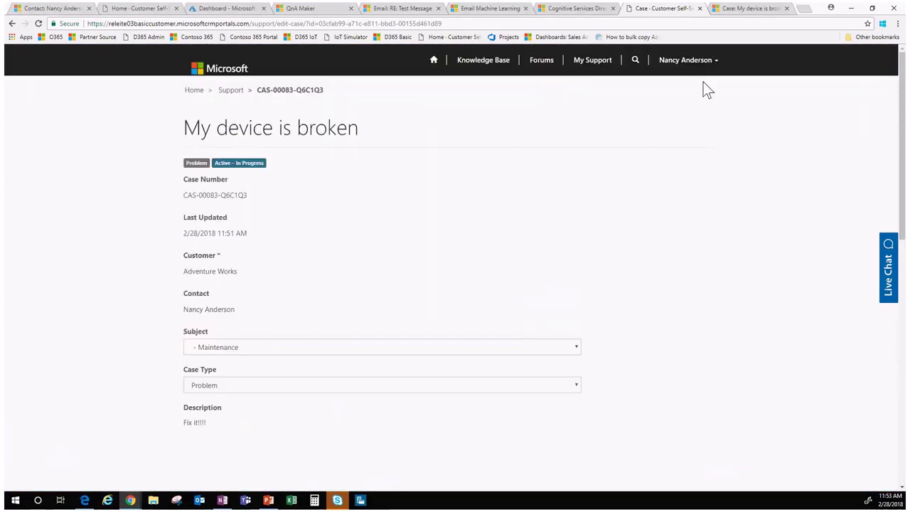
- From the Dynamics 365 case's activities, open the completed portal comment and view its Mouse.jpg attachment, closing the photo when done
click(740, 11)
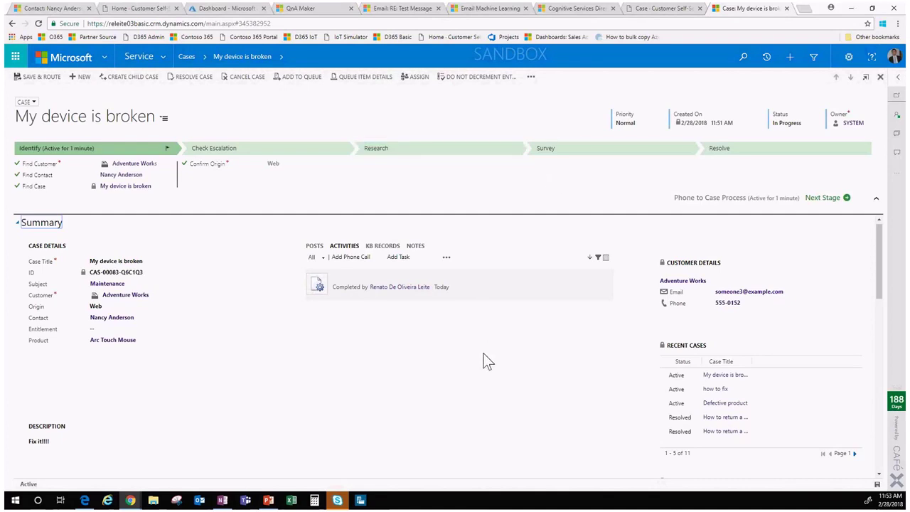
click(592, 269)
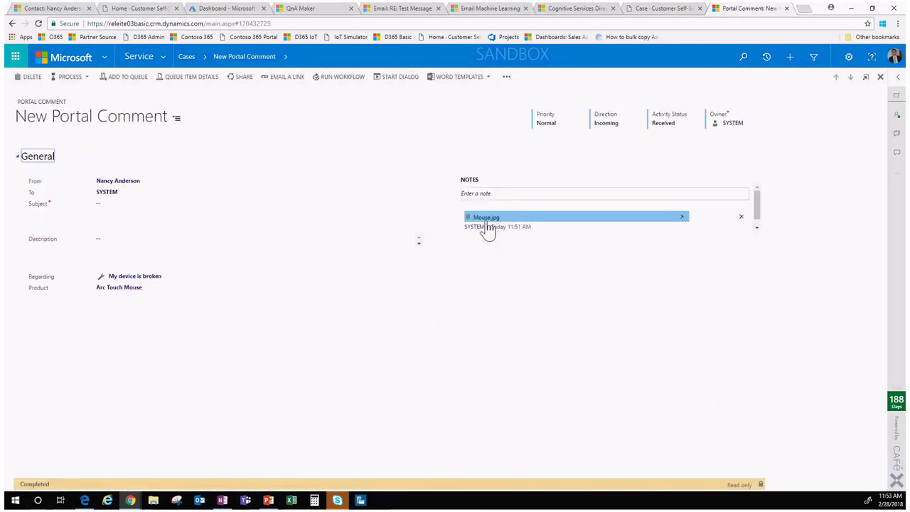
click(486, 217)
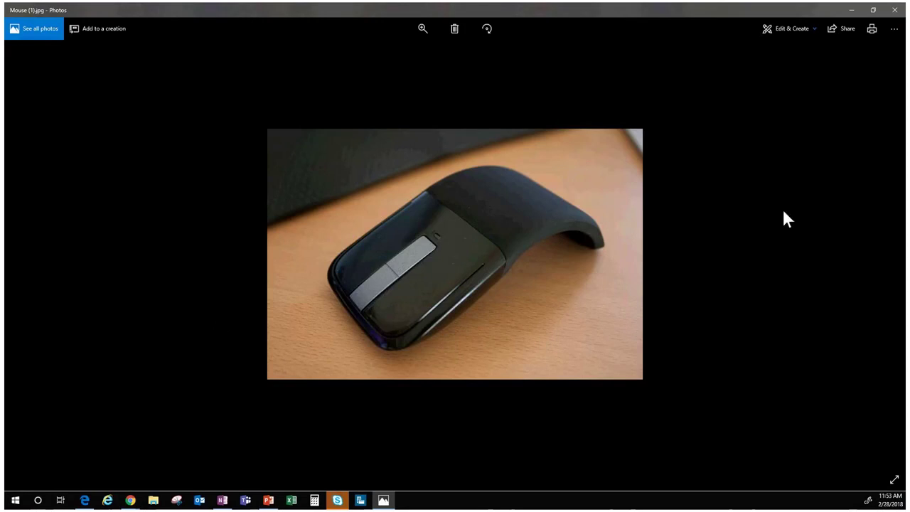
click(896, 11)
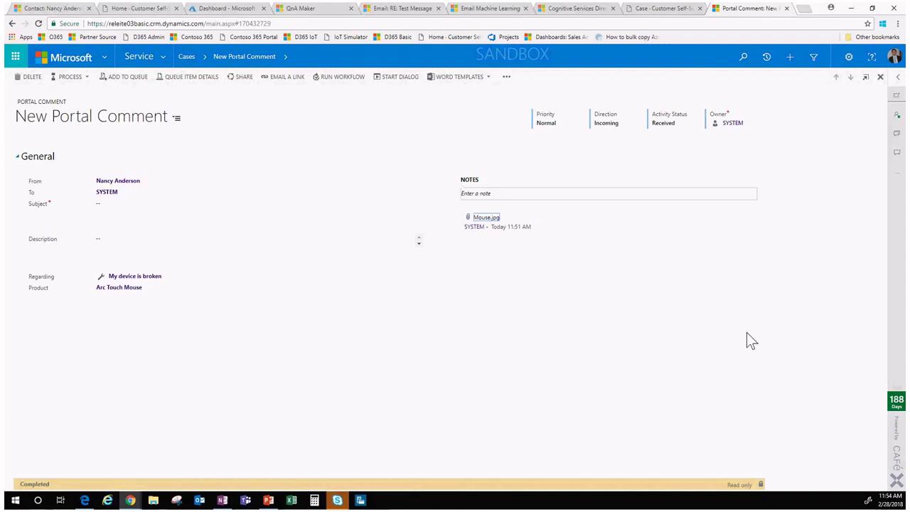
- Minimize the browser and switch to the PowerPoint slide show on enhancing Dynamics 365 with Azure
click(849, 8)
click(268, 500)
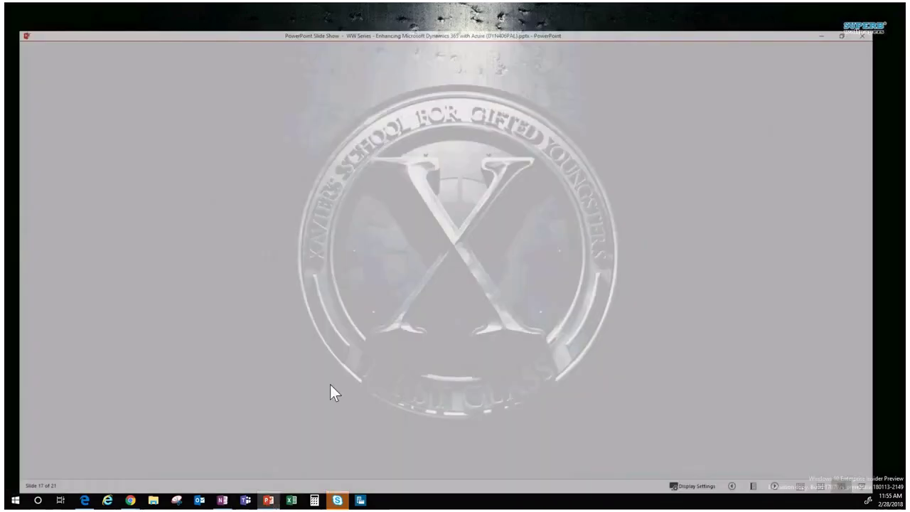